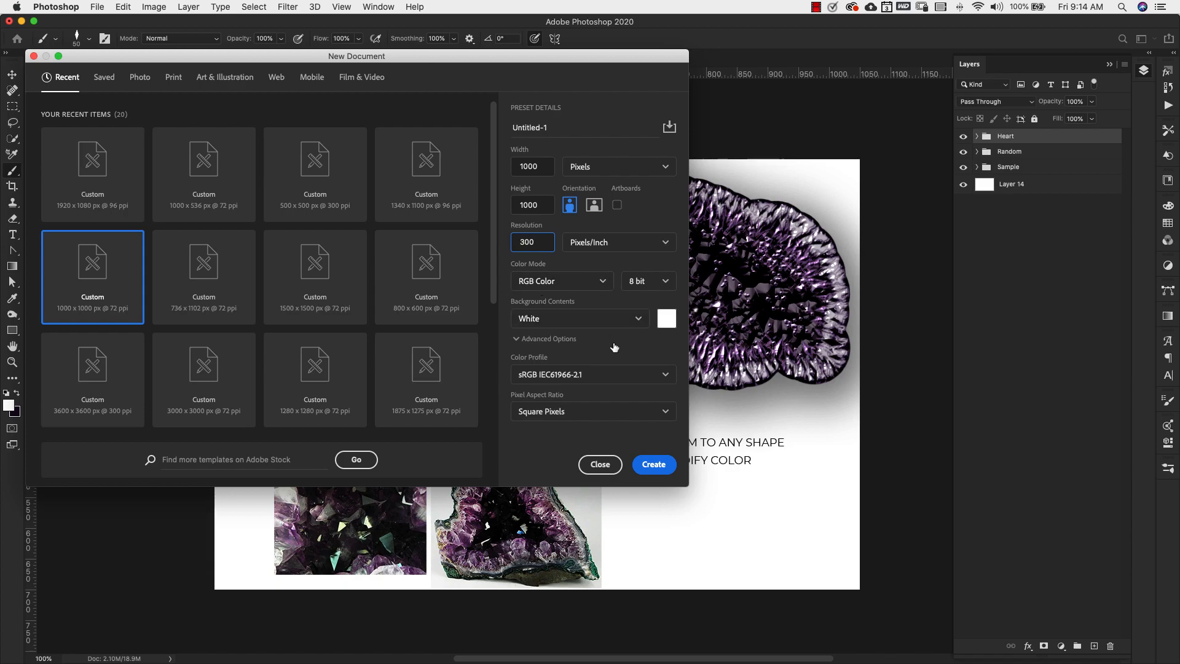
Create the white 1000 x 1000 pixel document at 300 ppi and set the foreground color to #140319
left_click(654, 464)
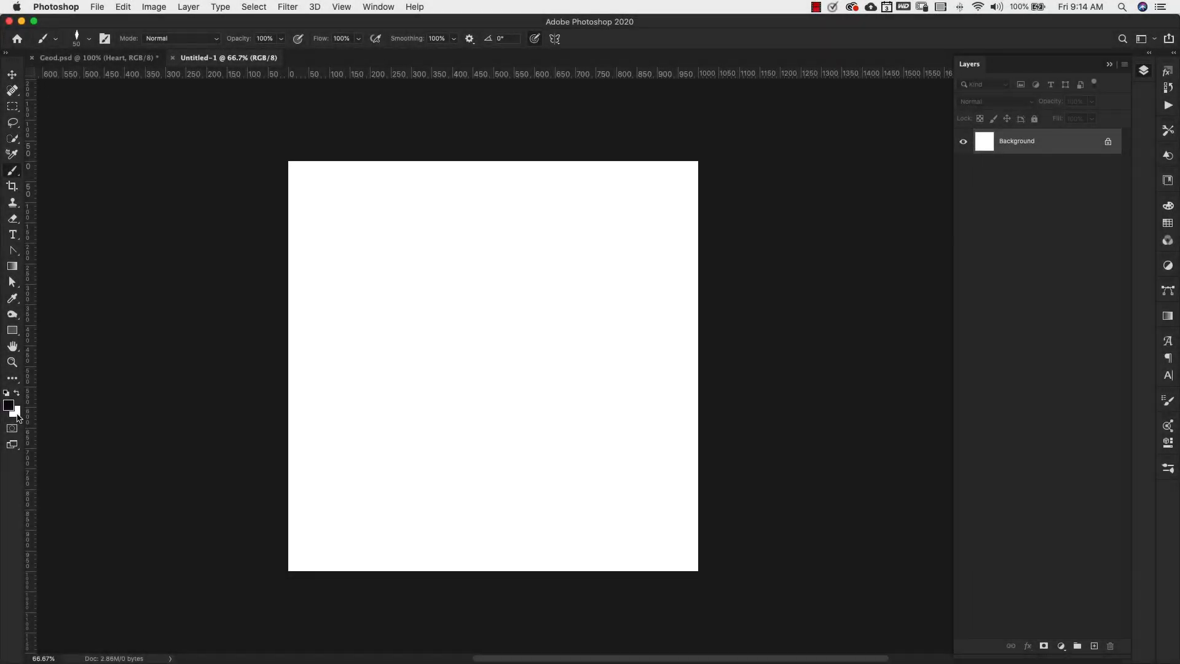
left_click(13, 401)
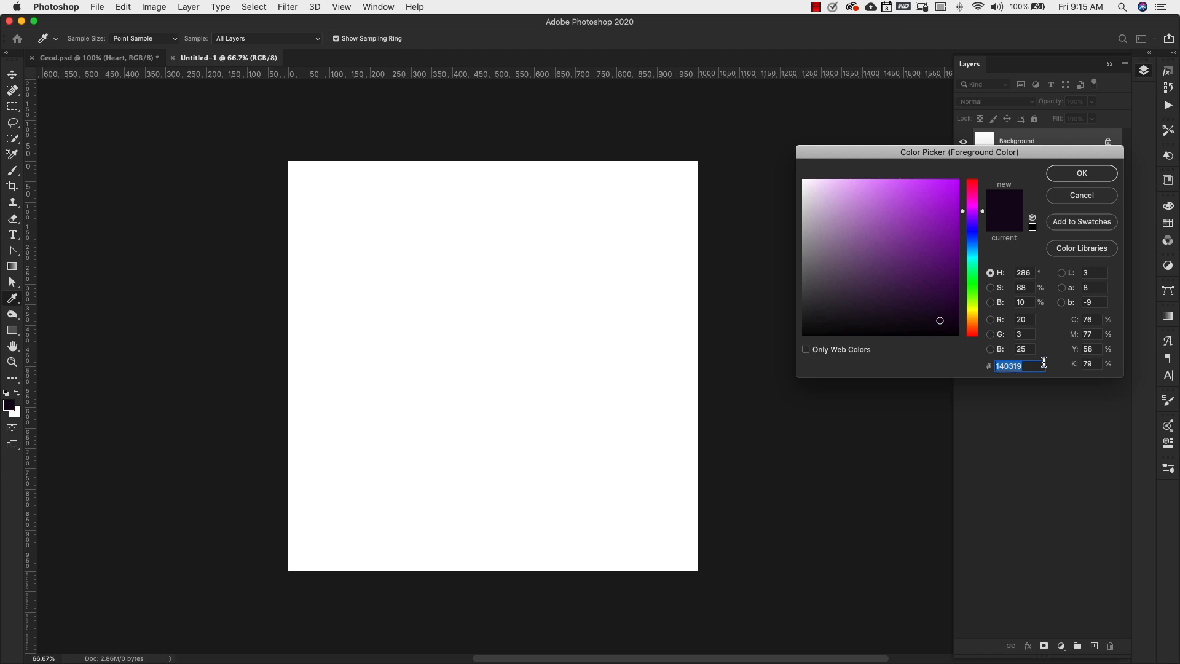
left_click(1082, 174)
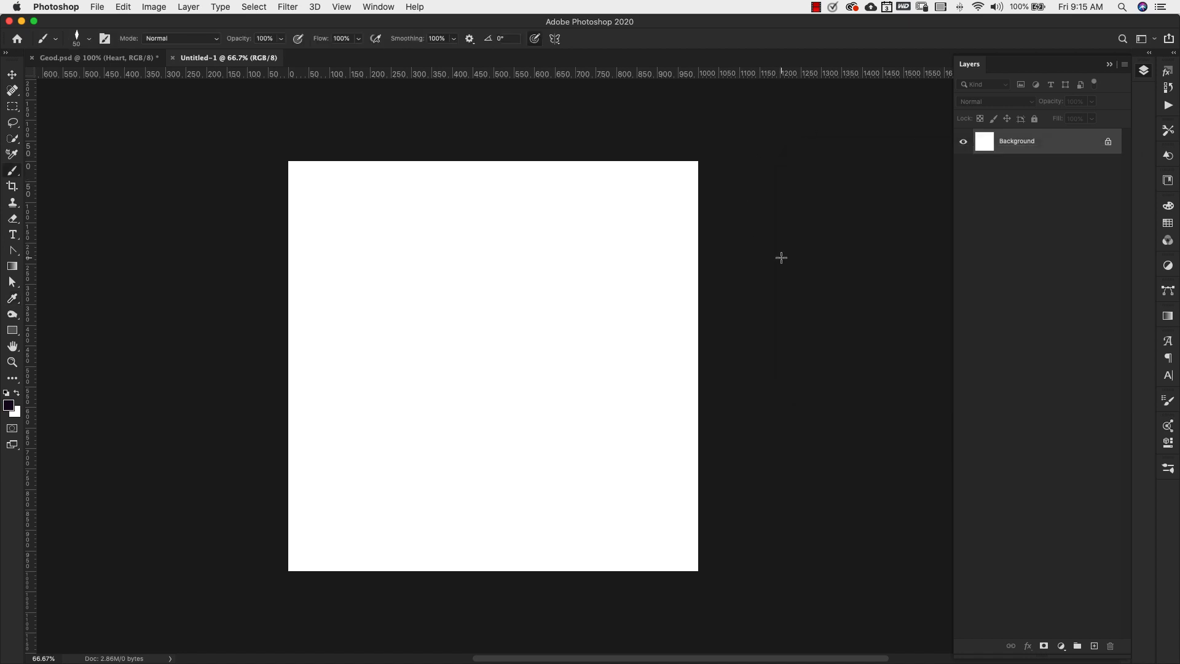
Paint a large solid geode shape with a scalloped outline on a new layer, using the Hard Round brush at 200 px
left_click(1095, 645)
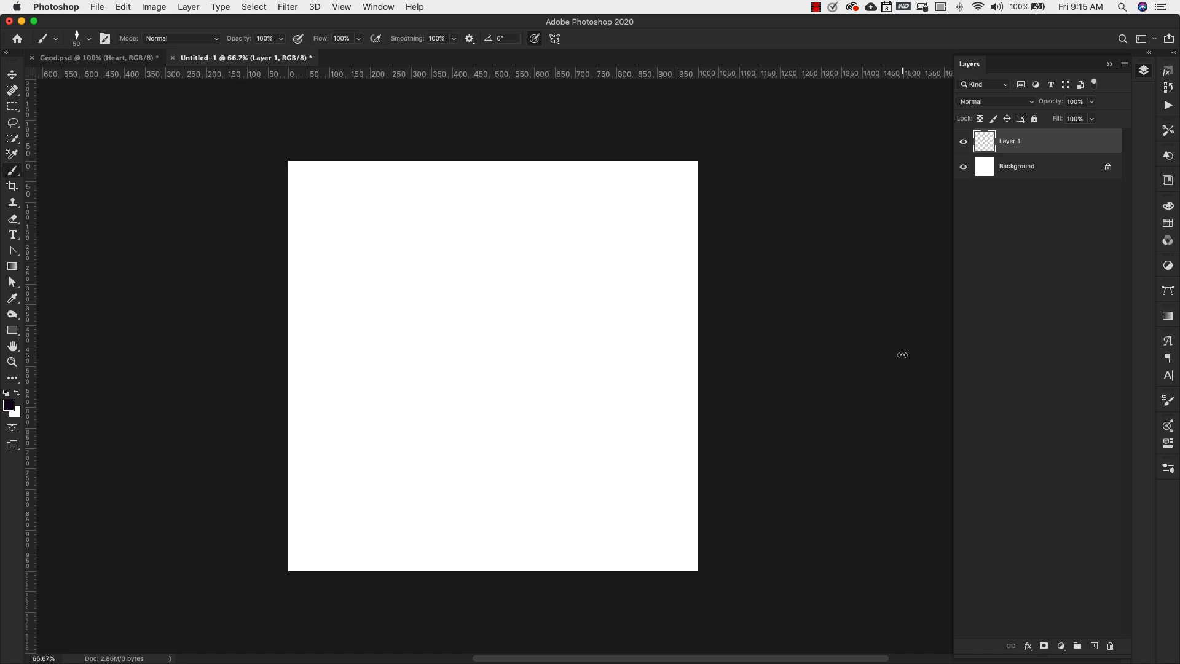
left_click(1168, 401)
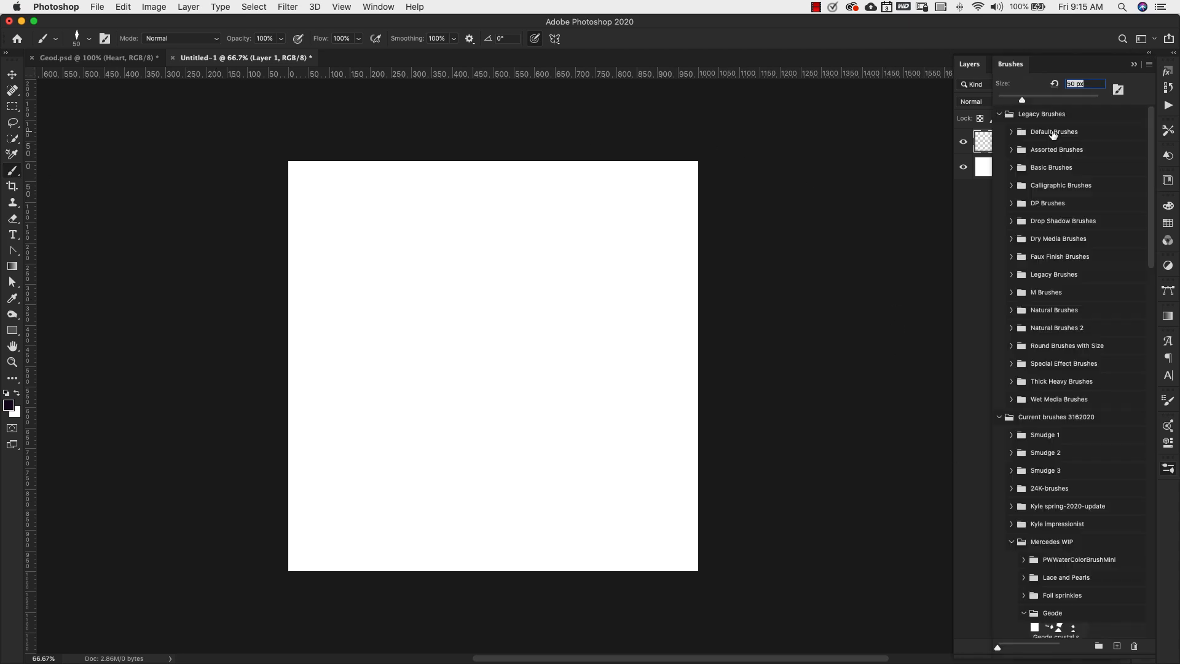
left_click(1011, 132)
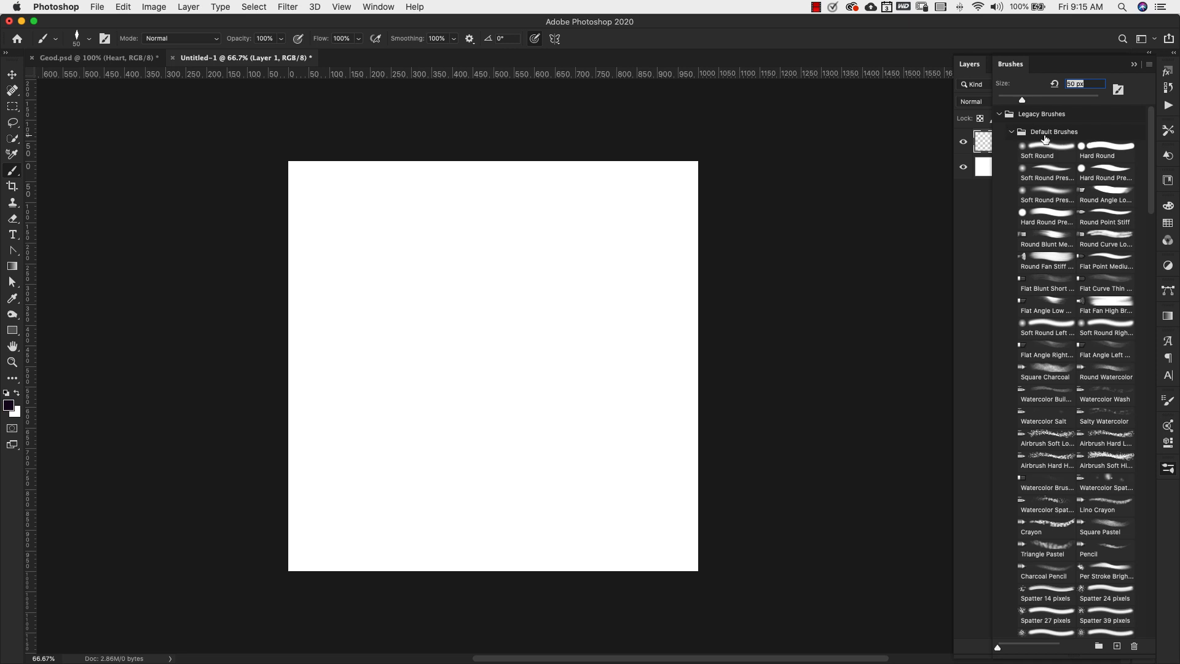
left_click(1110, 151)
left_click(1134, 65)
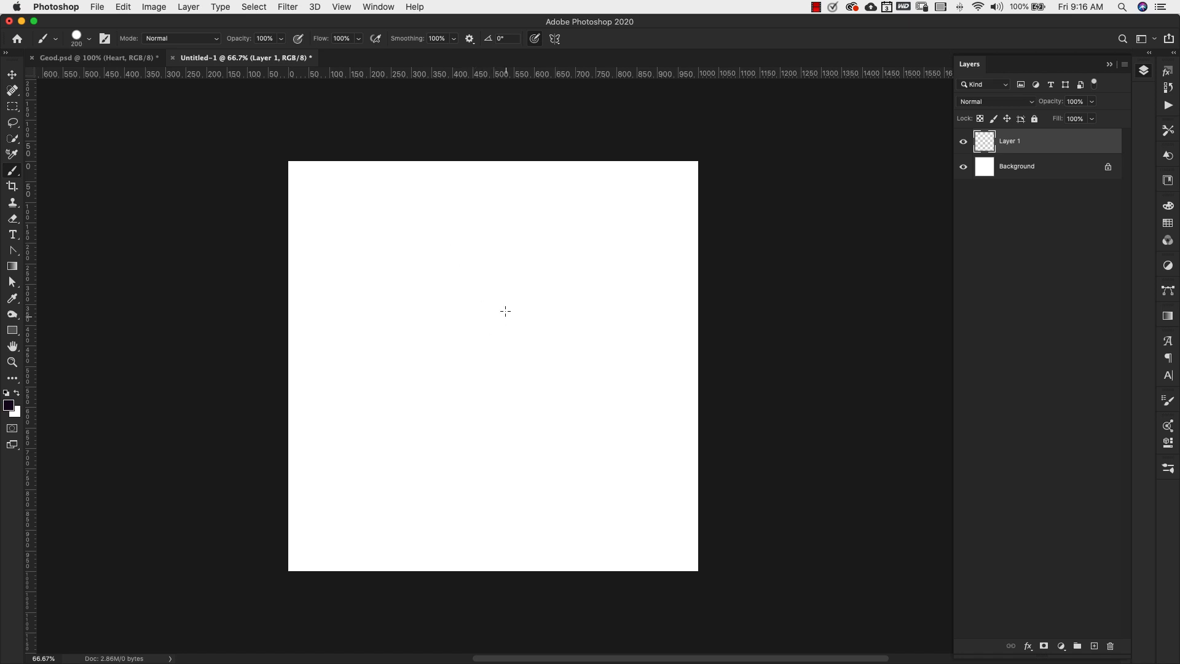
mouse_move(506, 311)
left_mouse_down()
mouse_move(424, 301)
mouse_move(374, 356)
mouse_move(376, 394)
mouse_move(406, 425)
mouse_move(537, 465)
mouse_move(581, 457)
mouse_move(580, 387)
mouse_move(484, 299)
mouse_move(550, 346)
mouse_move(406, 353)
mouse_move(572, 404)
mouse_move(550, 381)
mouse_move(599, 389)
mouse_move(559, 310)
mouse_move(445, 284)
mouse_move(498, 263)
mouse_move(579, 308)
mouse_move(610, 413)
mouse_move(579, 435)
mouse_move(500, 383)
mouse_move(476, 307)
mouse_move(433, 243)
mouse_move(393, 286)
mouse_move(499, 247)
mouse_move(522, 336)
mouse_move(441, 387)
mouse_move(462, 451)
mouse_move(402, 431)
mouse_move(489, 467)
mouse_move(492, 414)
left_mouse_up()
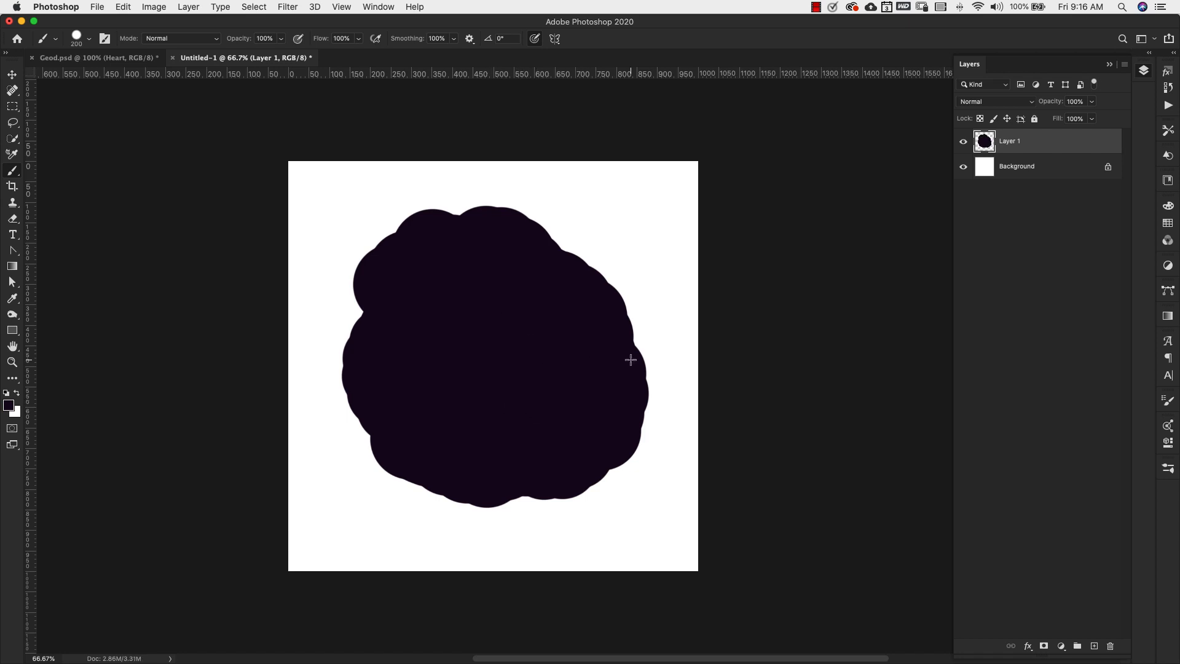
Convert Layer 1 to a Smart Object and give it a Bevel & Emboss effect with a size of 21 px
right_click(1025, 141)
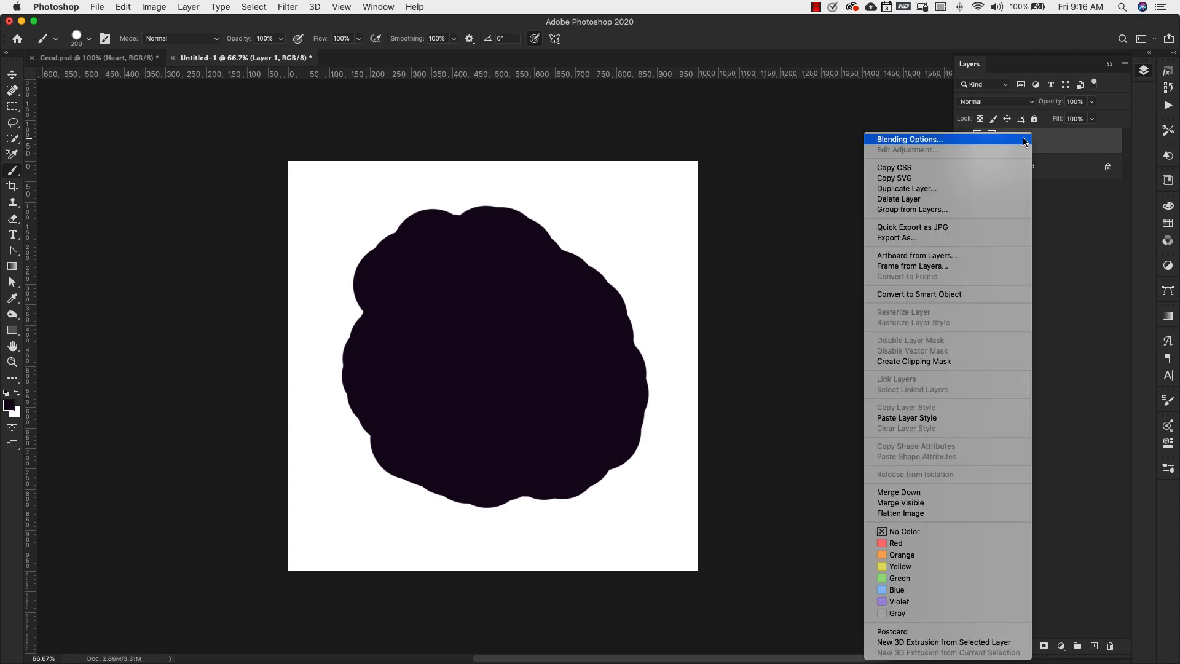
left_click(914, 295)
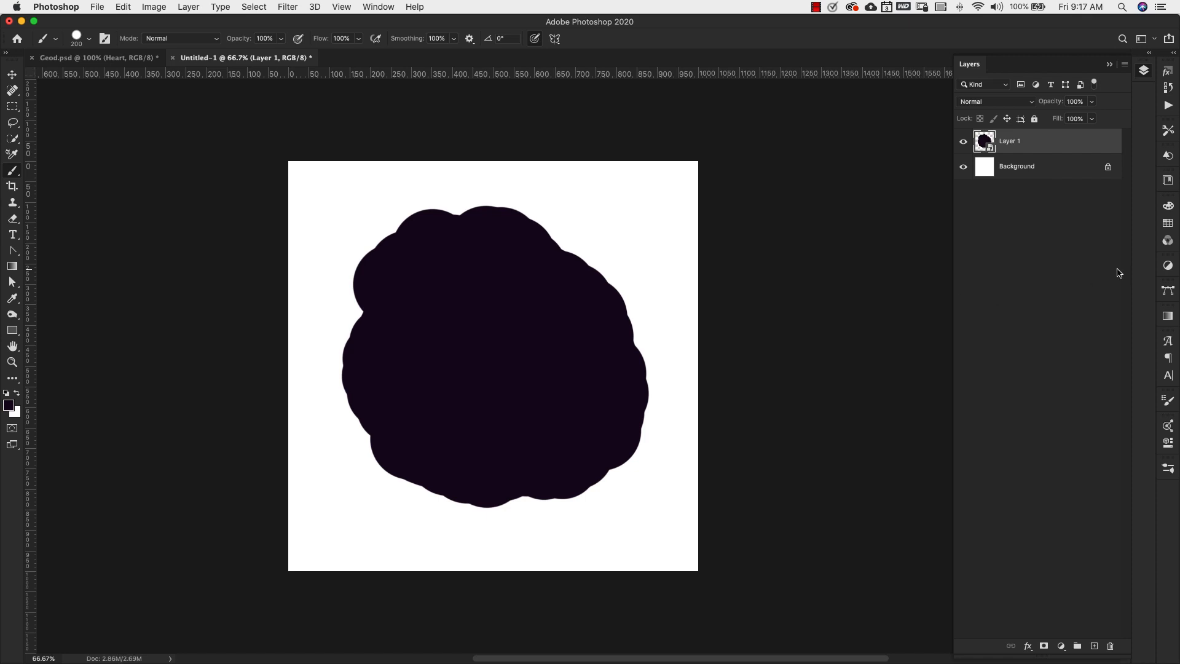
double_click(1107, 143)
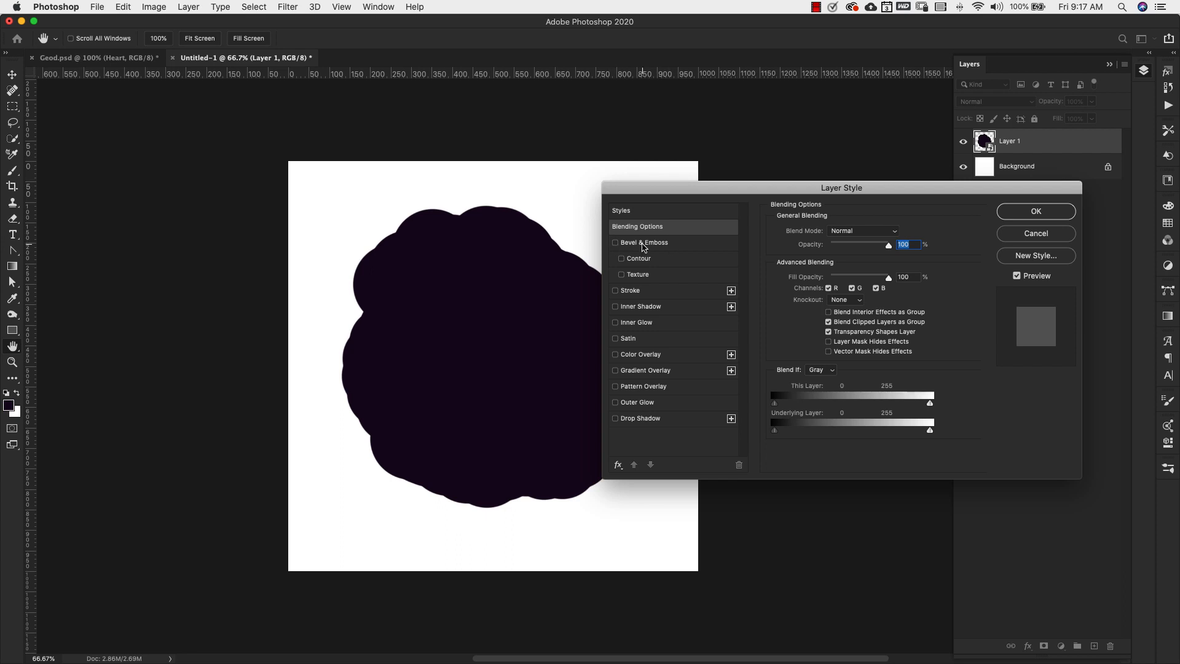
left_click(640, 246)
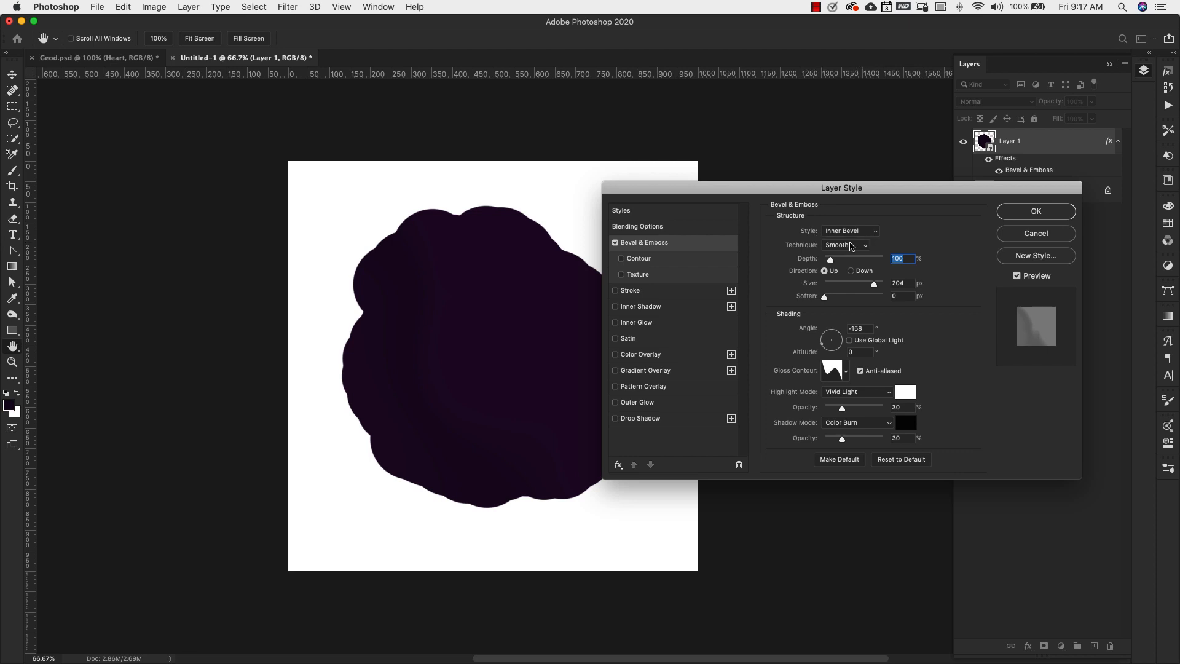
double_click(910, 284)
type("21")
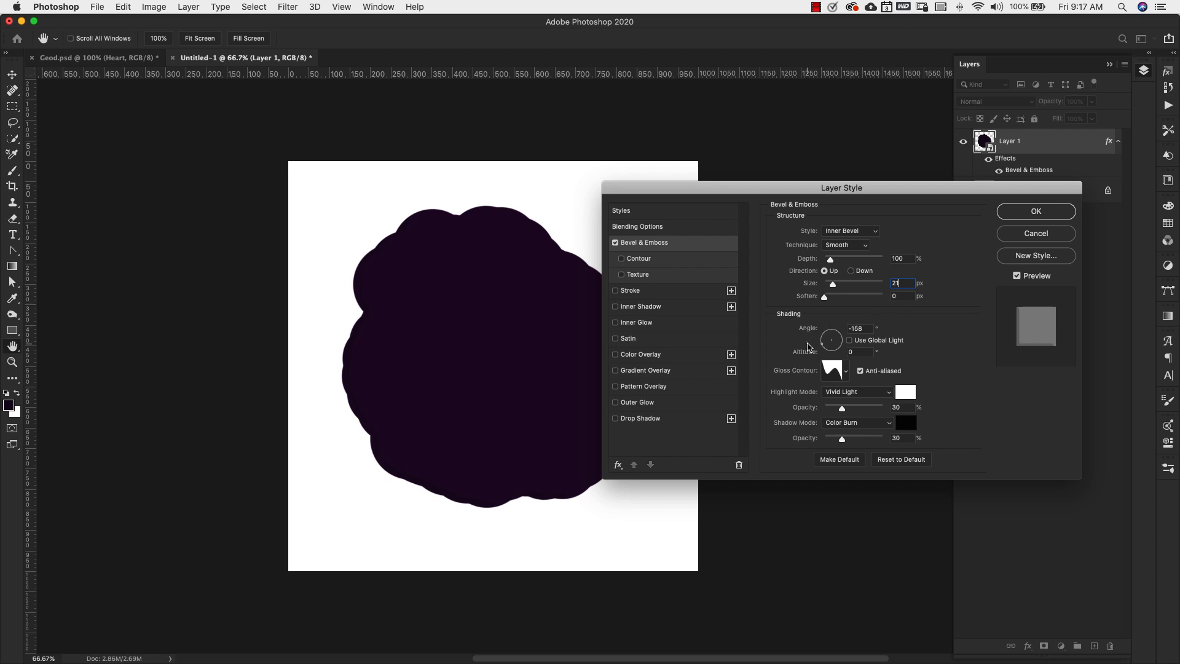
Set the bevel shading to a 120° angle and 45° altitude with the Linear gloss contour
left_click(866, 328)
type("120")
key("Tab")
type("45")
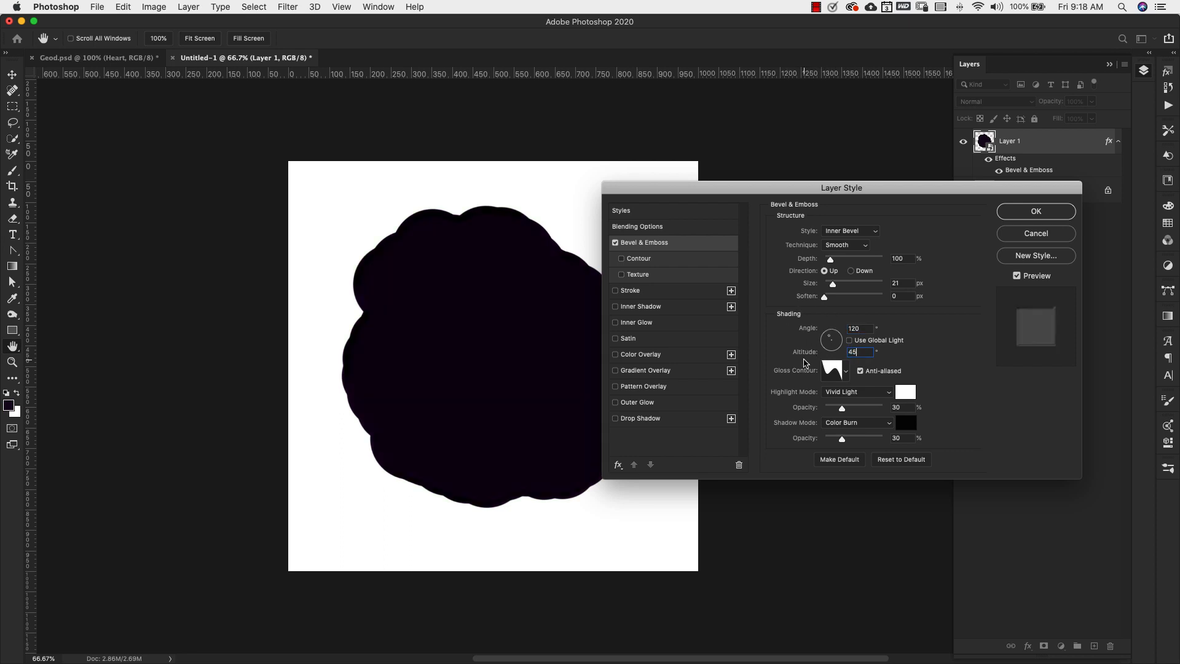
left_click(846, 371)
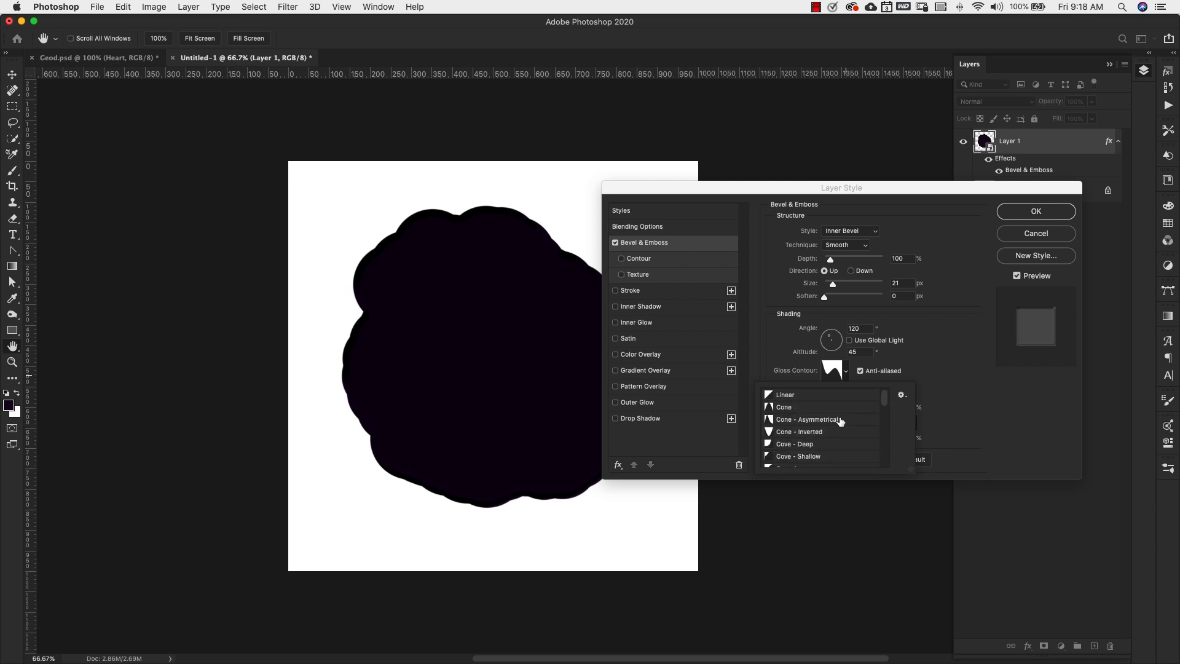
left_click(811, 395)
left_click(981, 407)
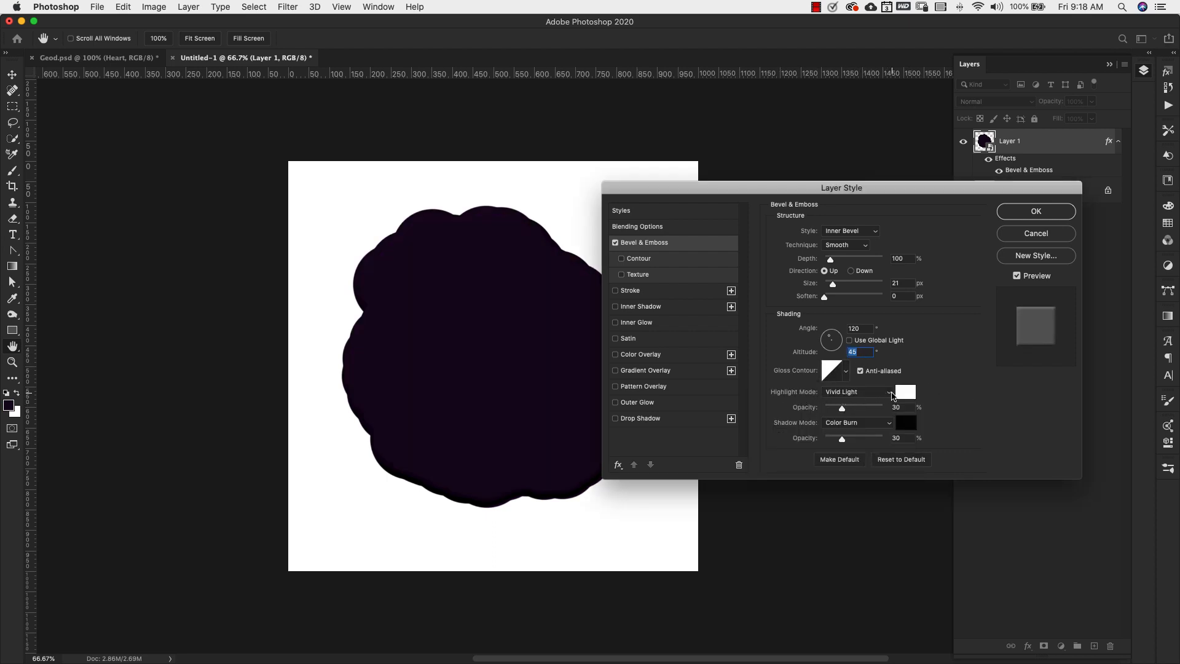
Set the bevel highlight to Pin Light mode with color #edd7f8 at 60% opacity
left_click(861, 397)
left_click(871, 408)
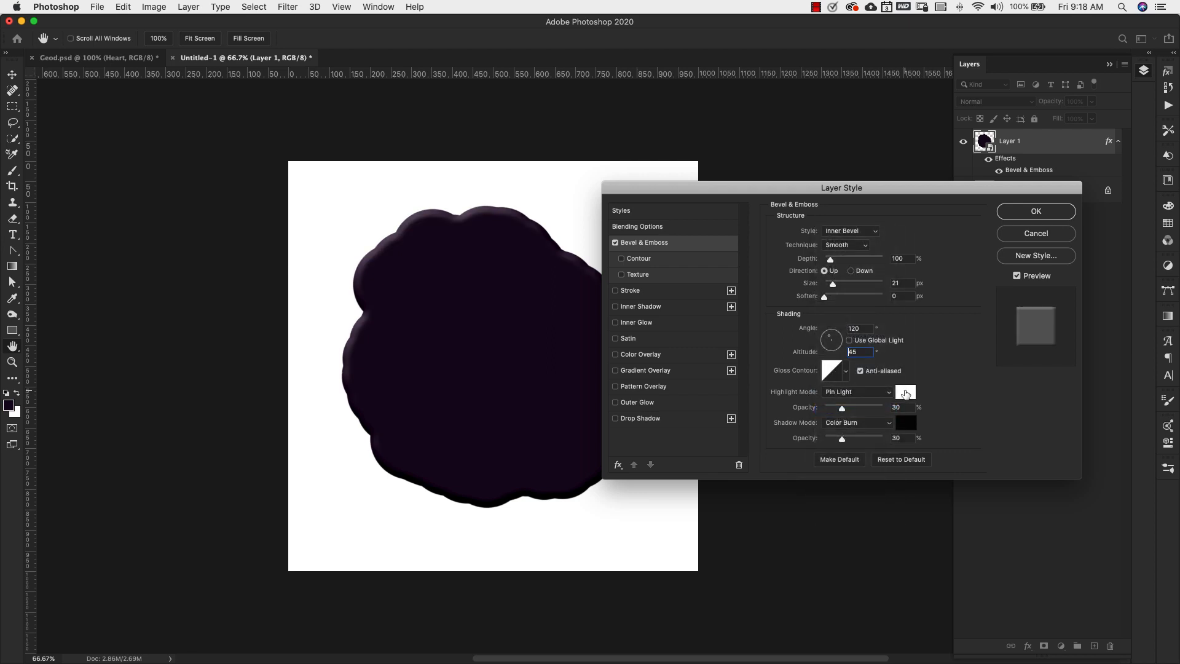
left_click(909, 397)
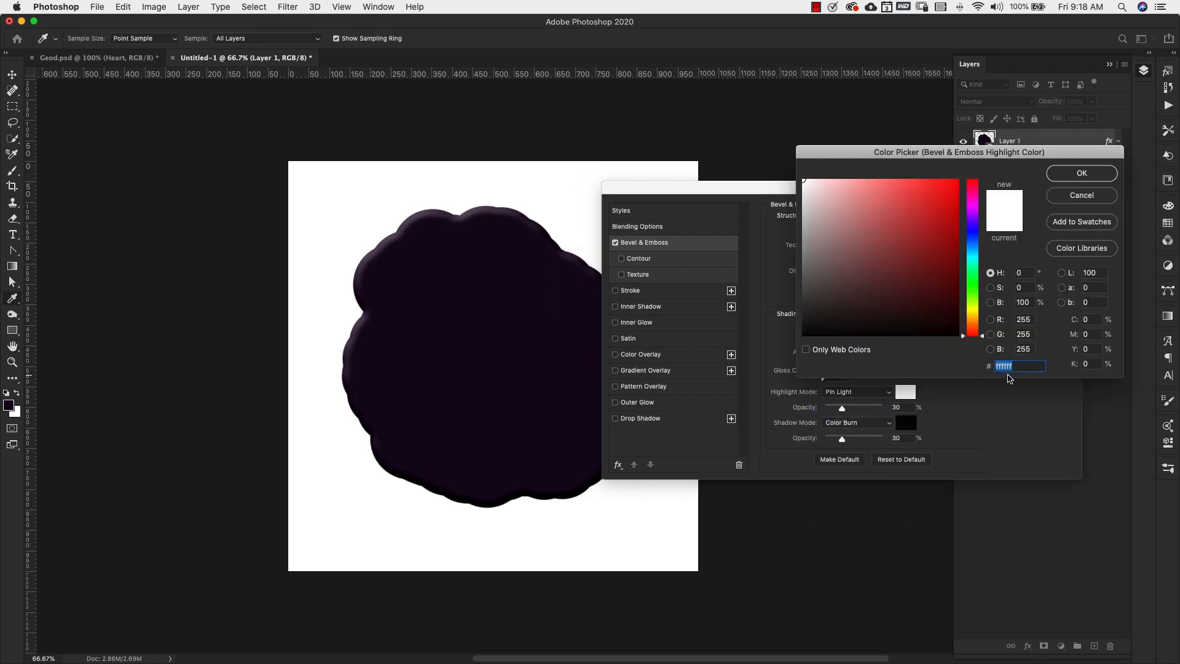
type("edd7")
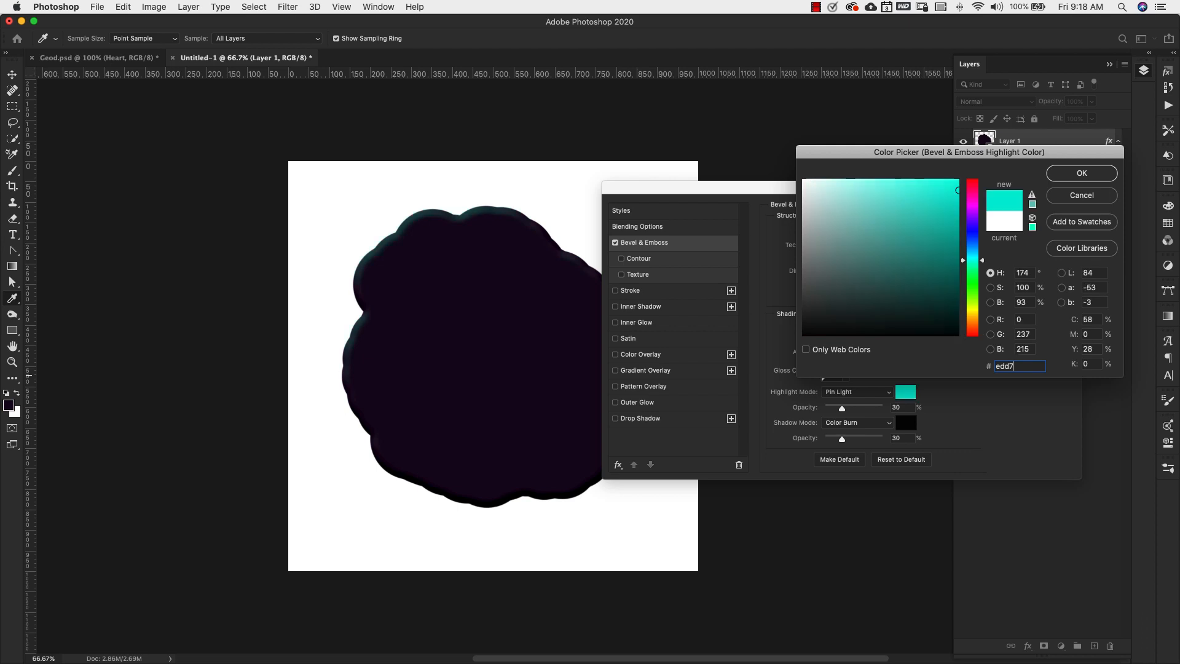
type("f8")
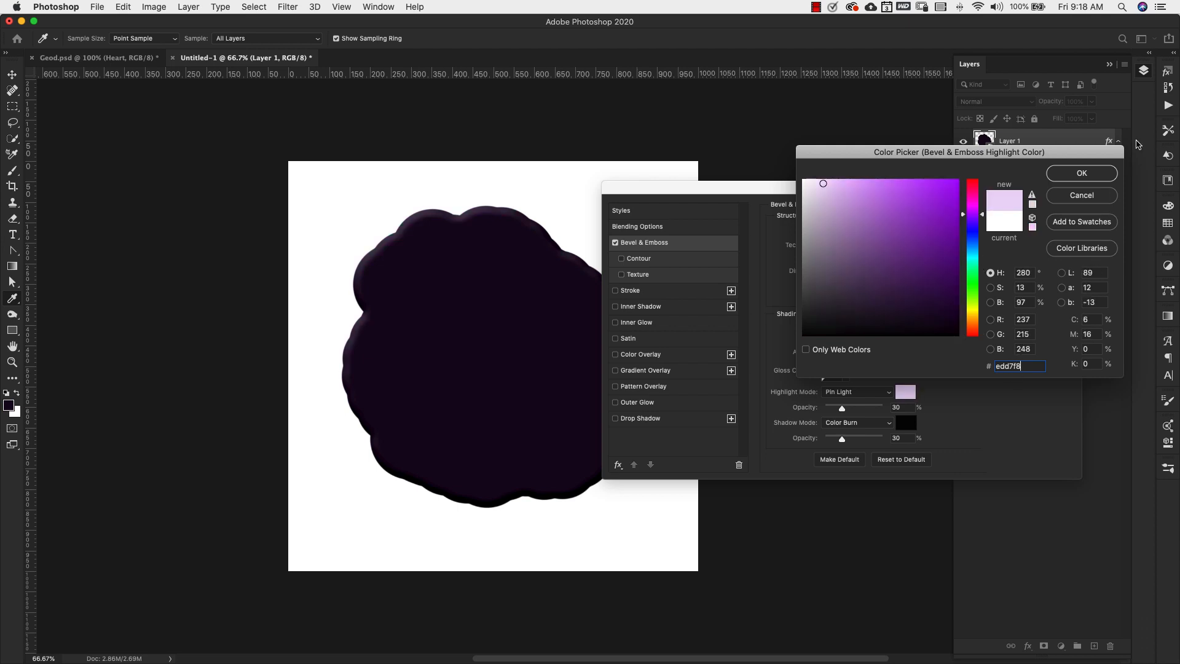
left_click(1093, 174)
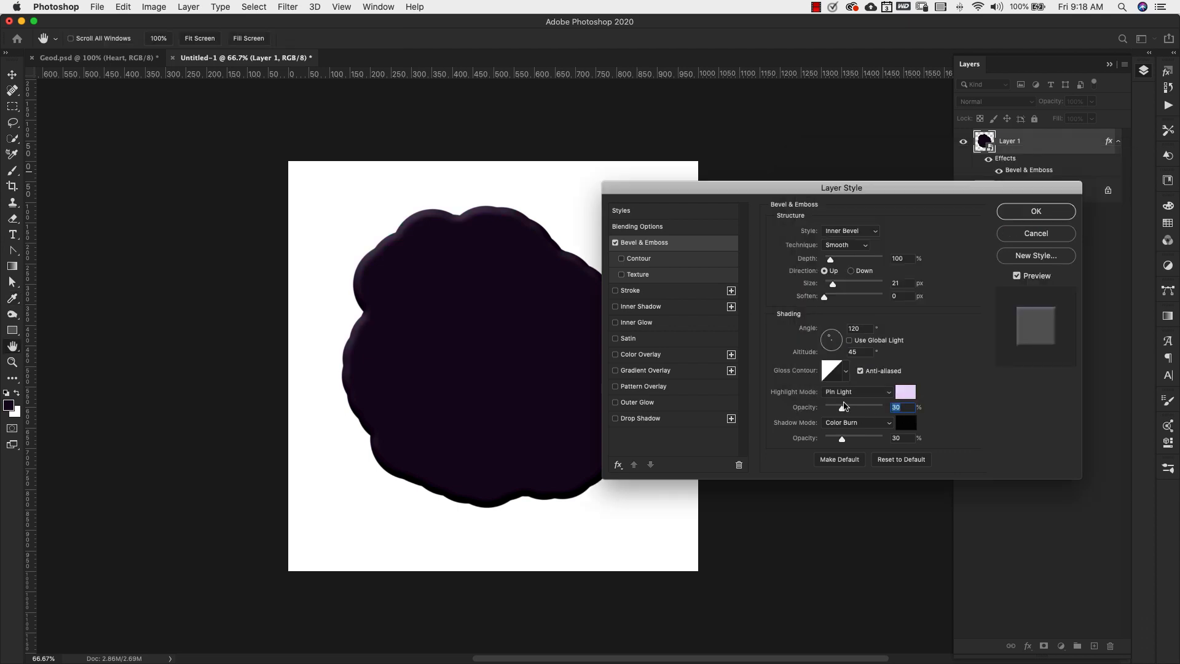
type("60")
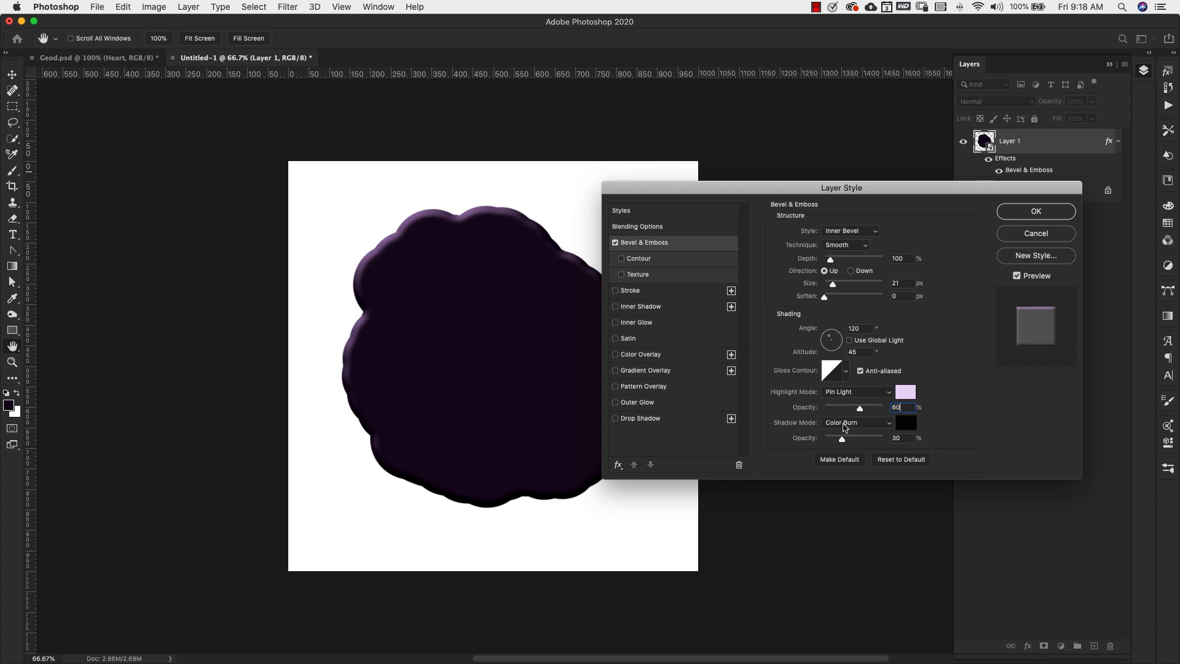
Set the bevel's shadow opacity to 50% and enable Texture for the bevel
double_click(902, 437)
type("50")
left_click(636, 276)
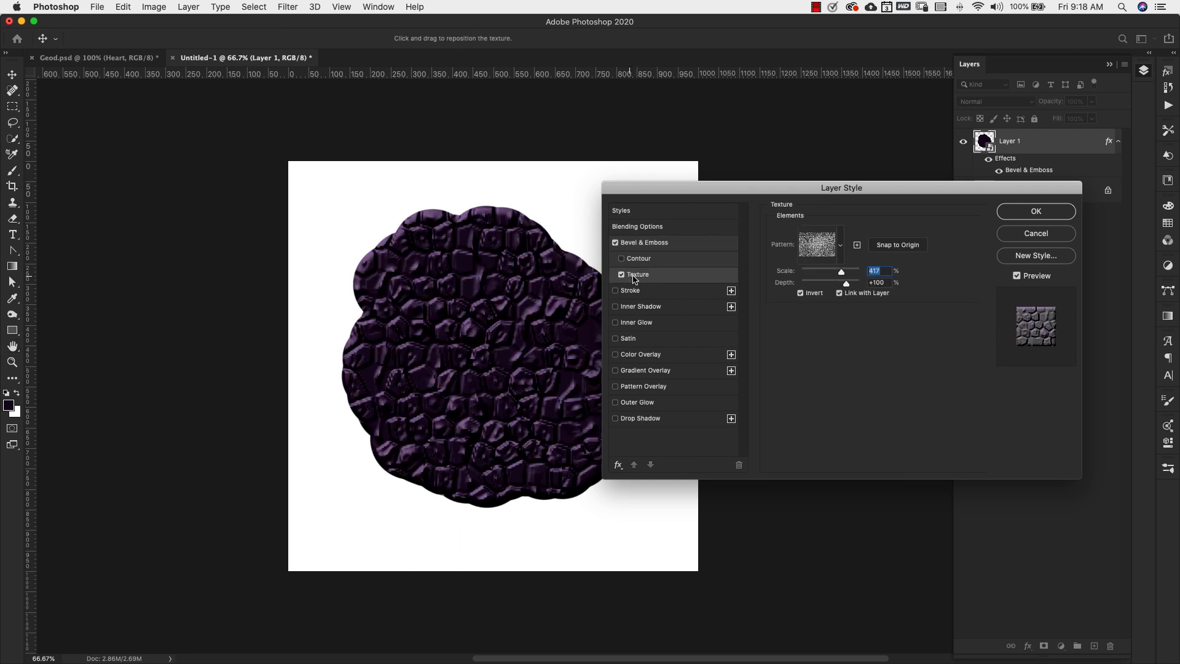
Examine the pattern library and its options to find where the Legacy Patterns and More set can be loaded
left_click(842, 249)
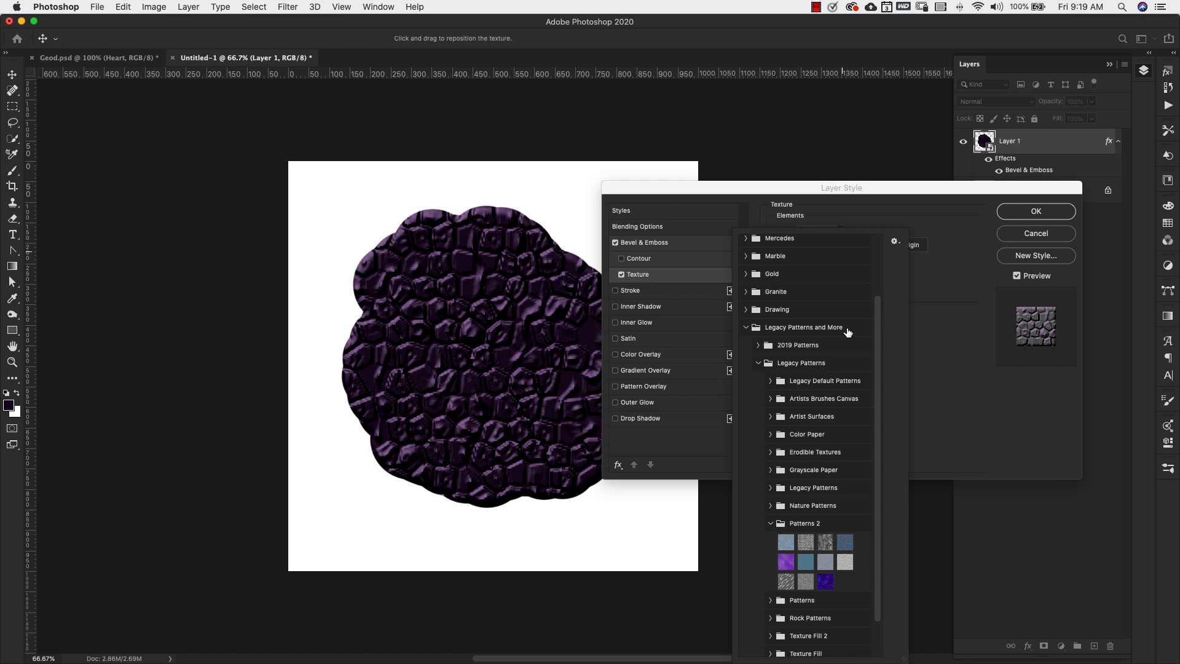
left_click(895, 242)
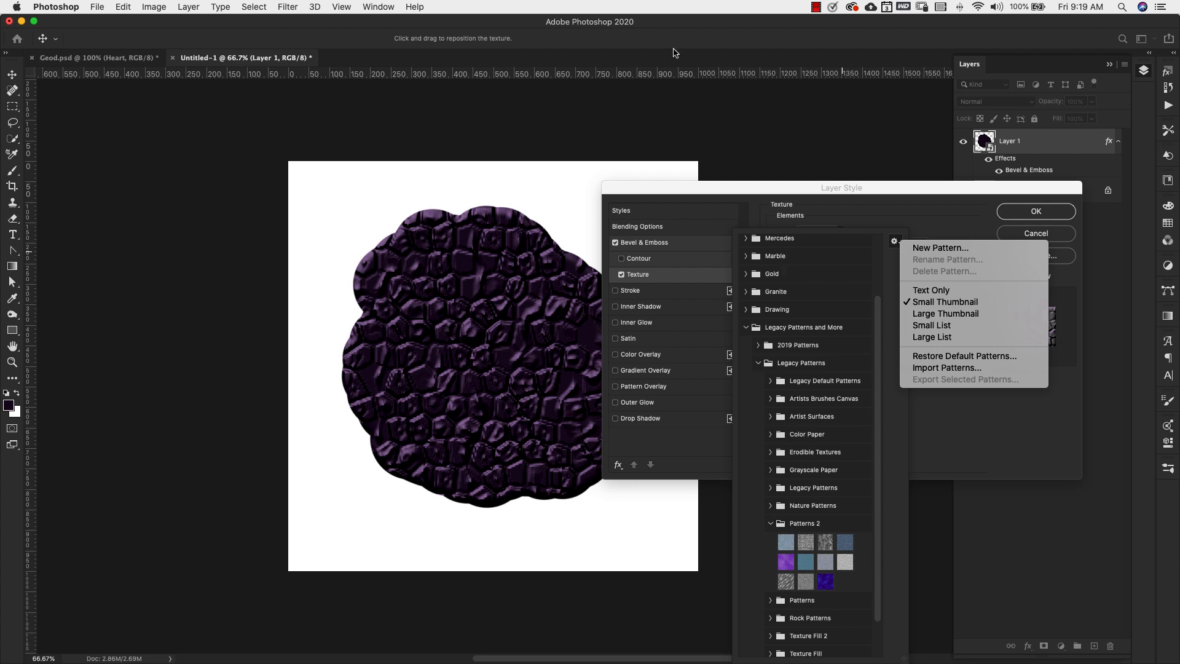
left_click(359, 6)
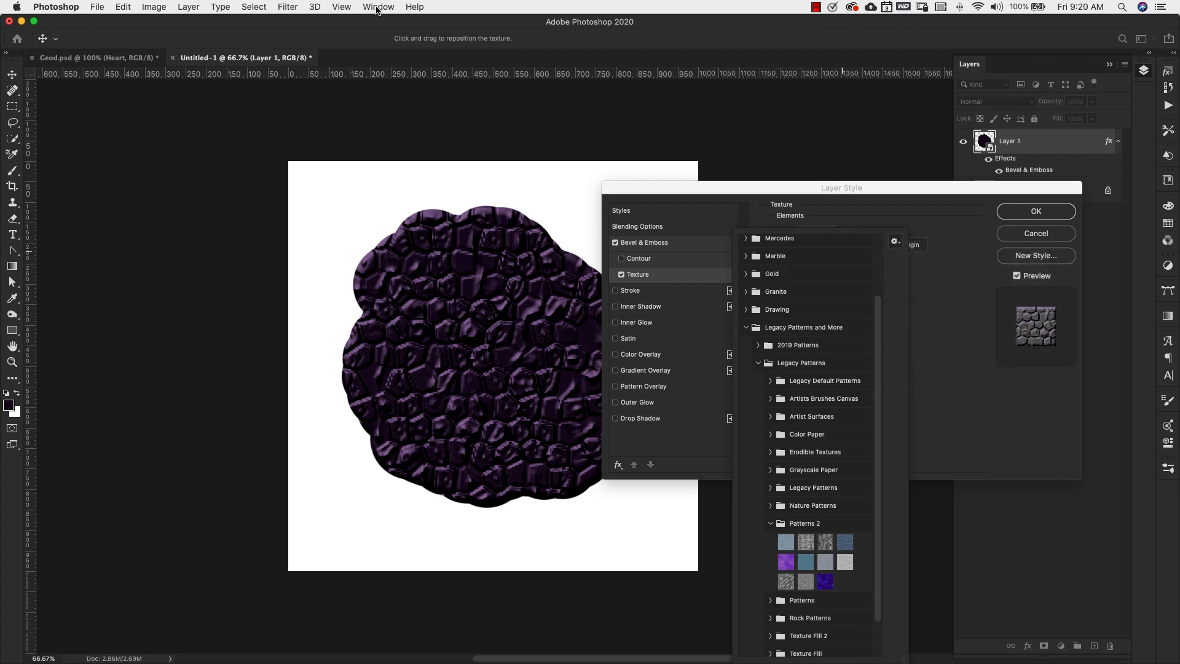
left_click(385, 7)
left_click(421, 5)
left_click(383, 6)
left_click(383, 7)
left_click(383, 7)
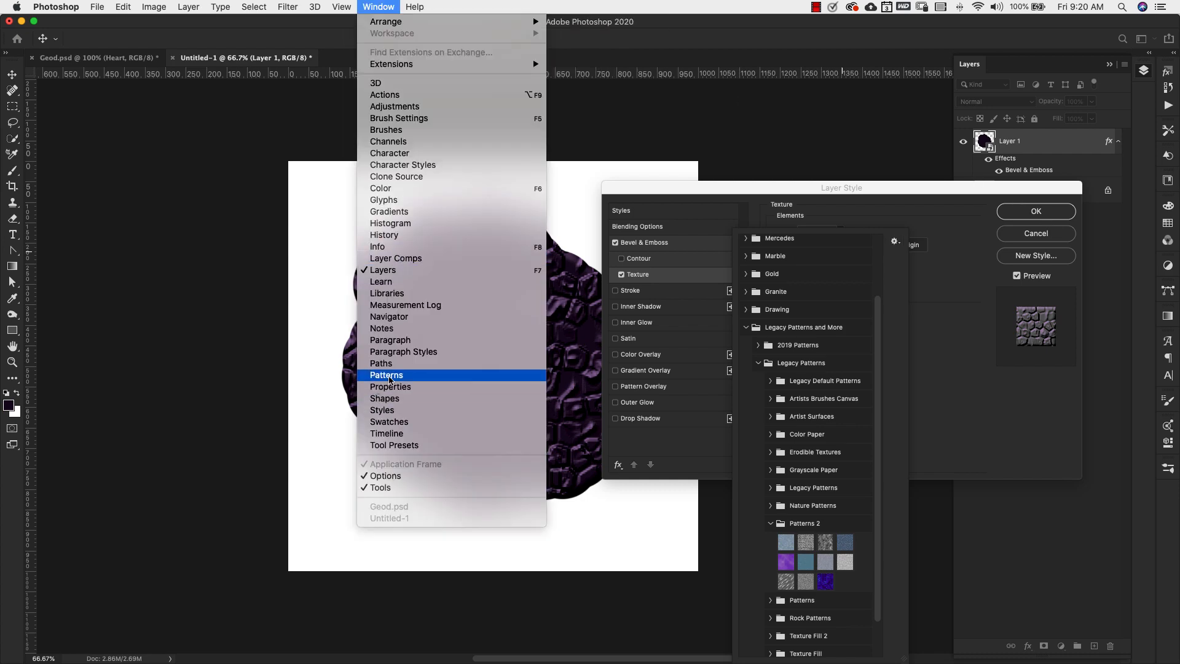
left_click(381, 375)
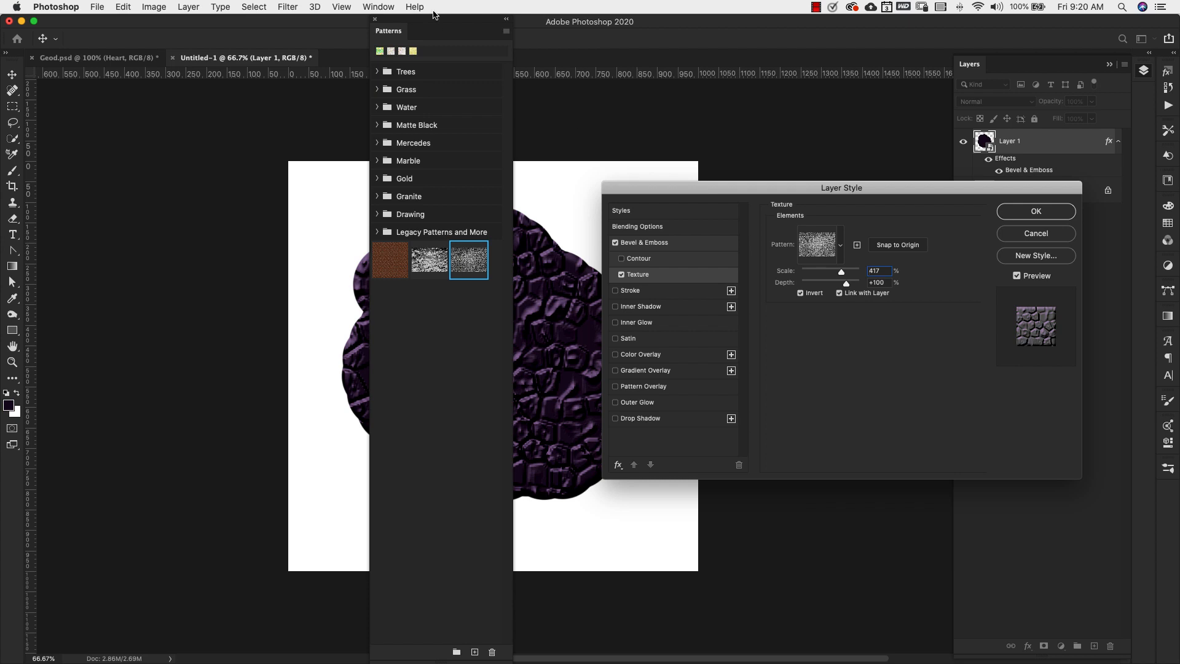
left_click(507, 31)
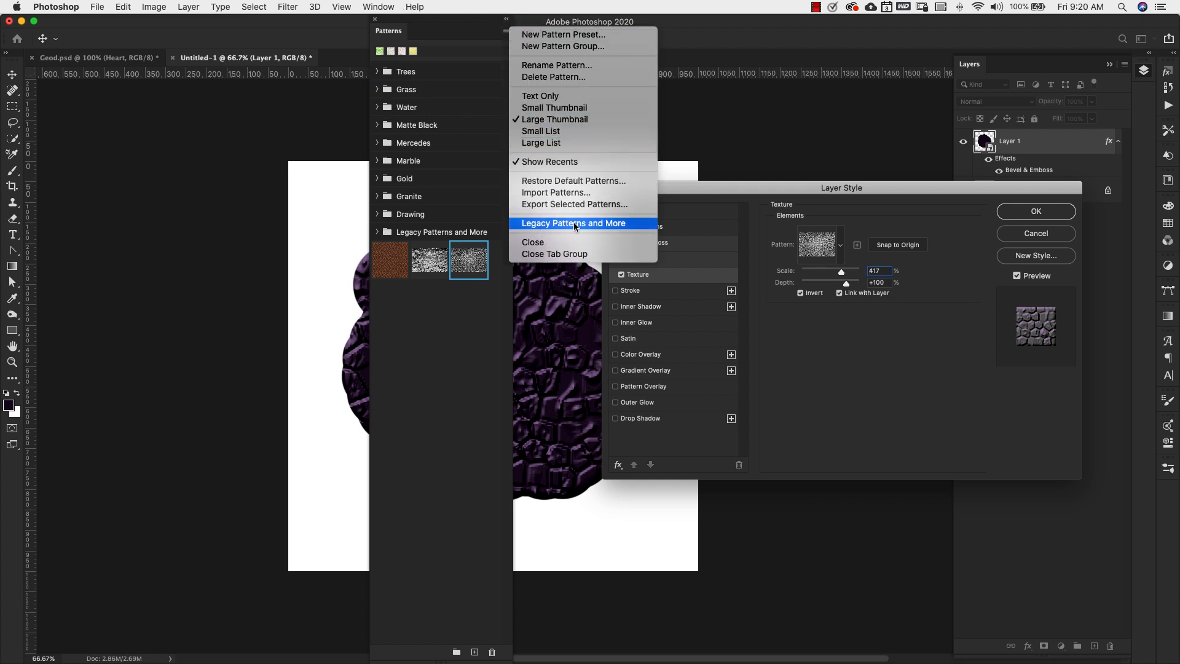
left_click(778, 143)
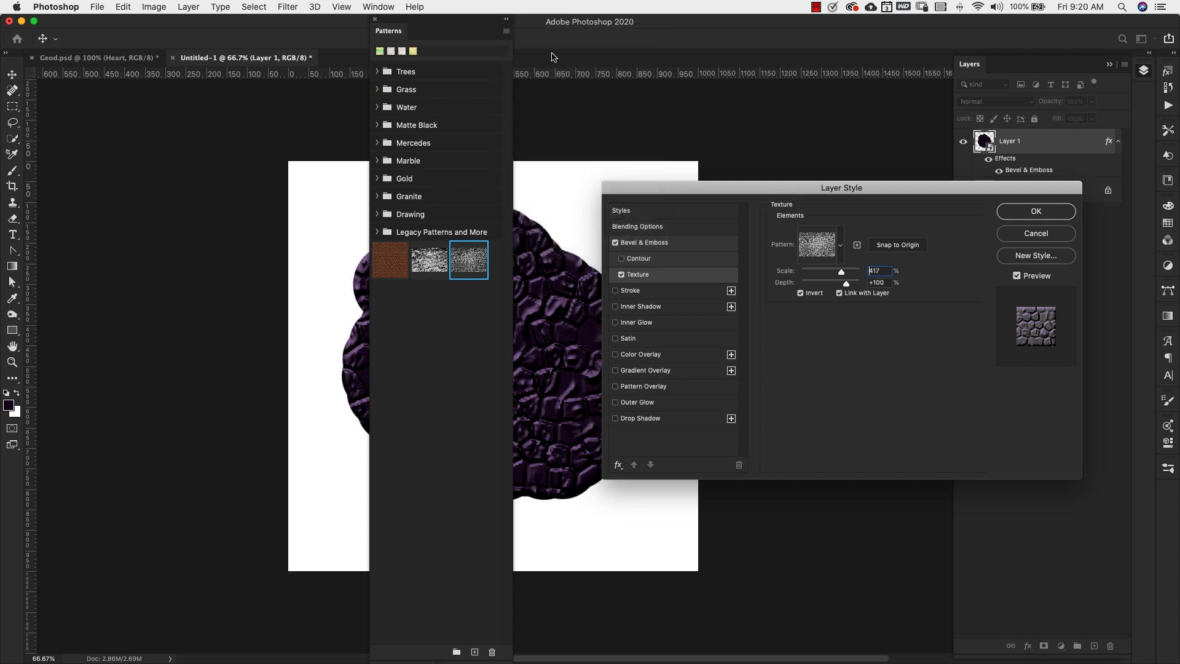
left_click(506, 19)
Apply the Crystals pattern from the legacy Patterns 2 set as the bevel texture at 175% scale
left_click(841, 247)
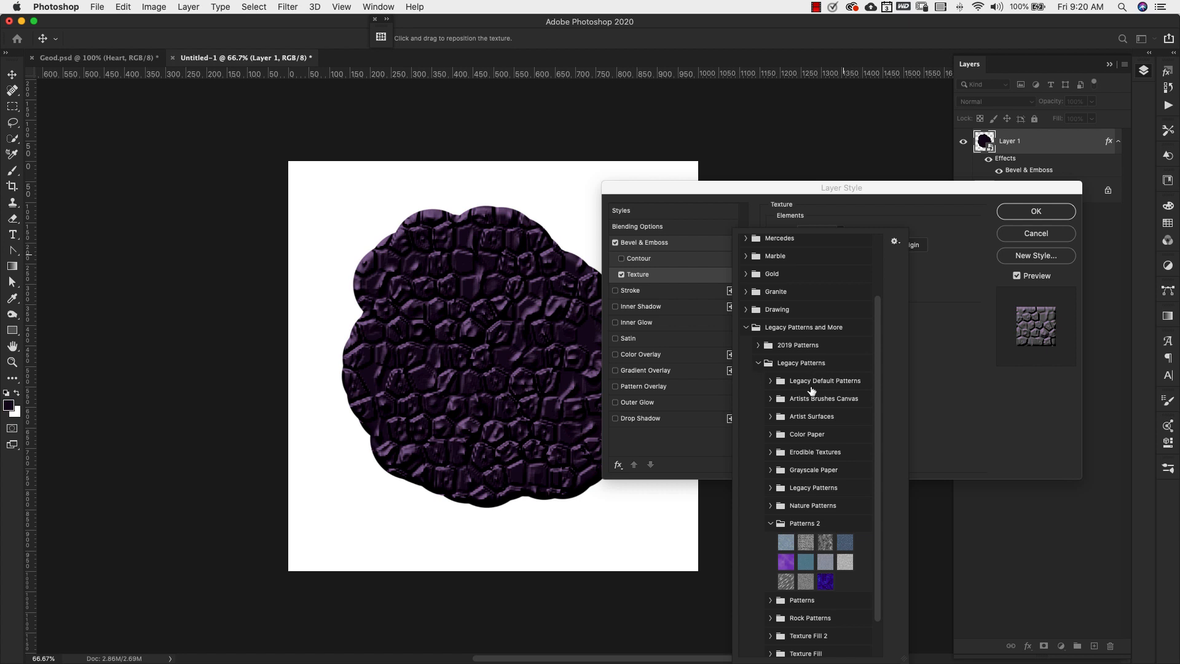
left_click(826, 542)
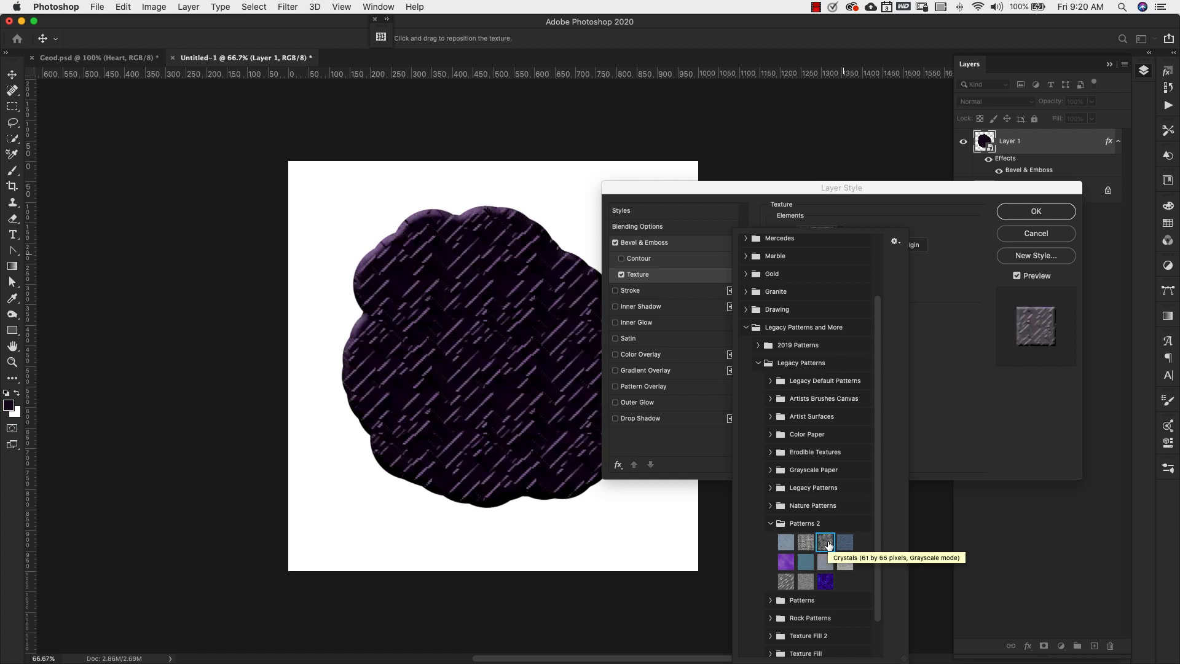
double_click(827, 543)
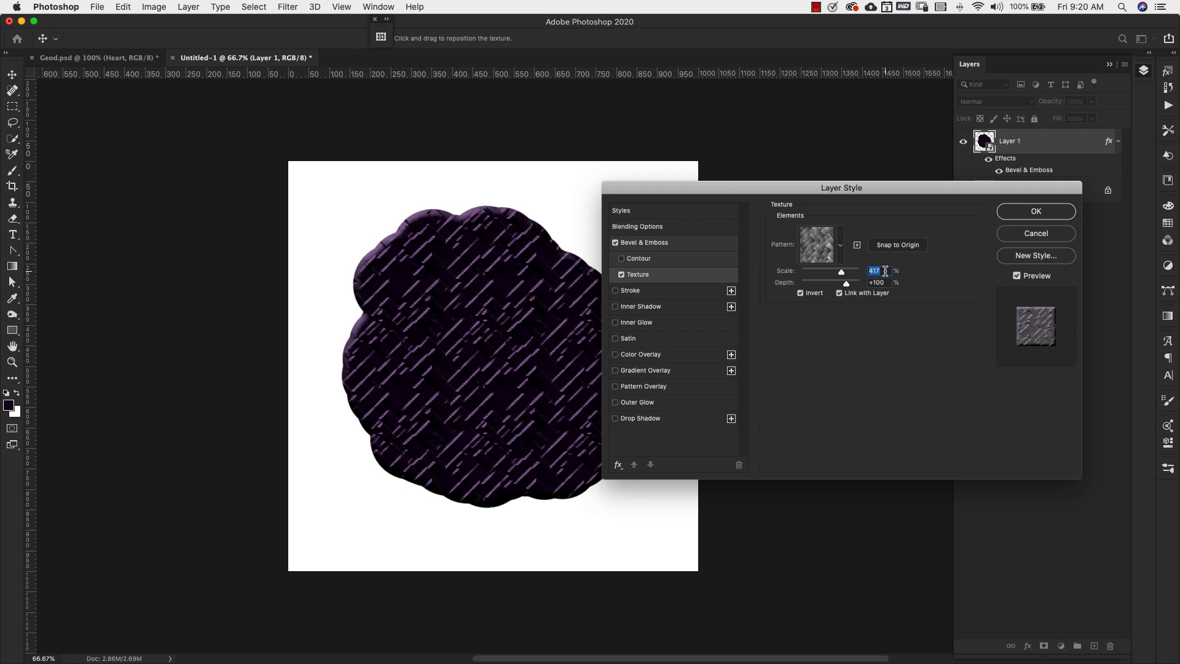
type("175")
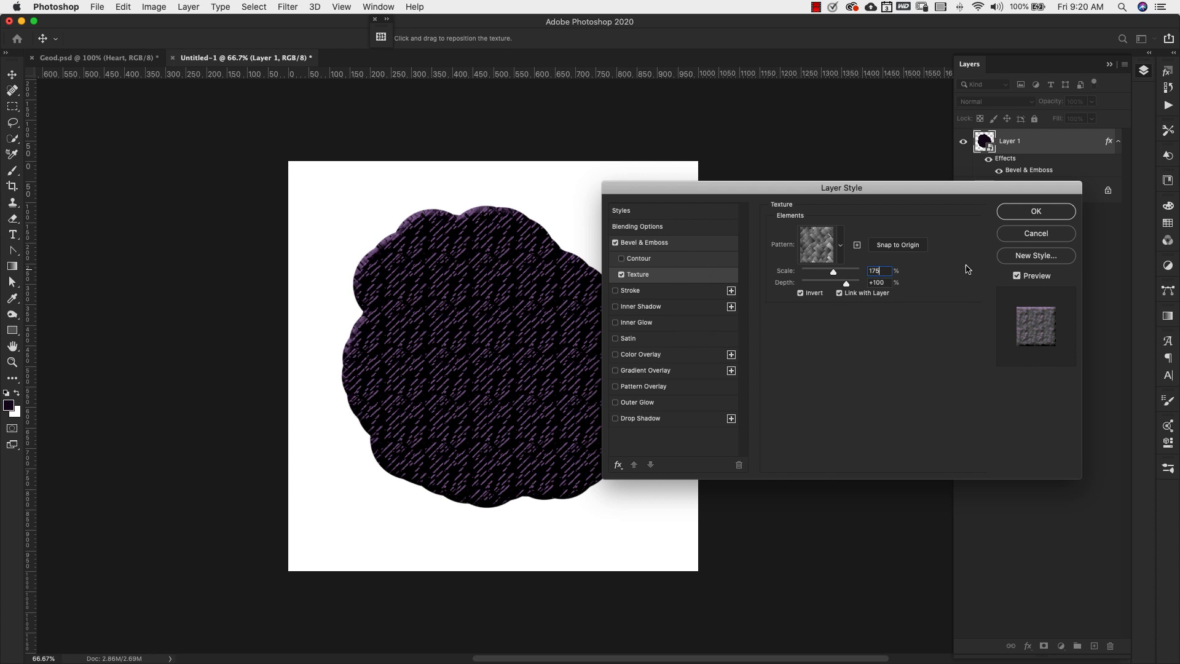
left_click(1015, 213)
Duplicate the geode shape layer as "Base 2" and rename the original layer "Base 1"
right_click(1077, 148)
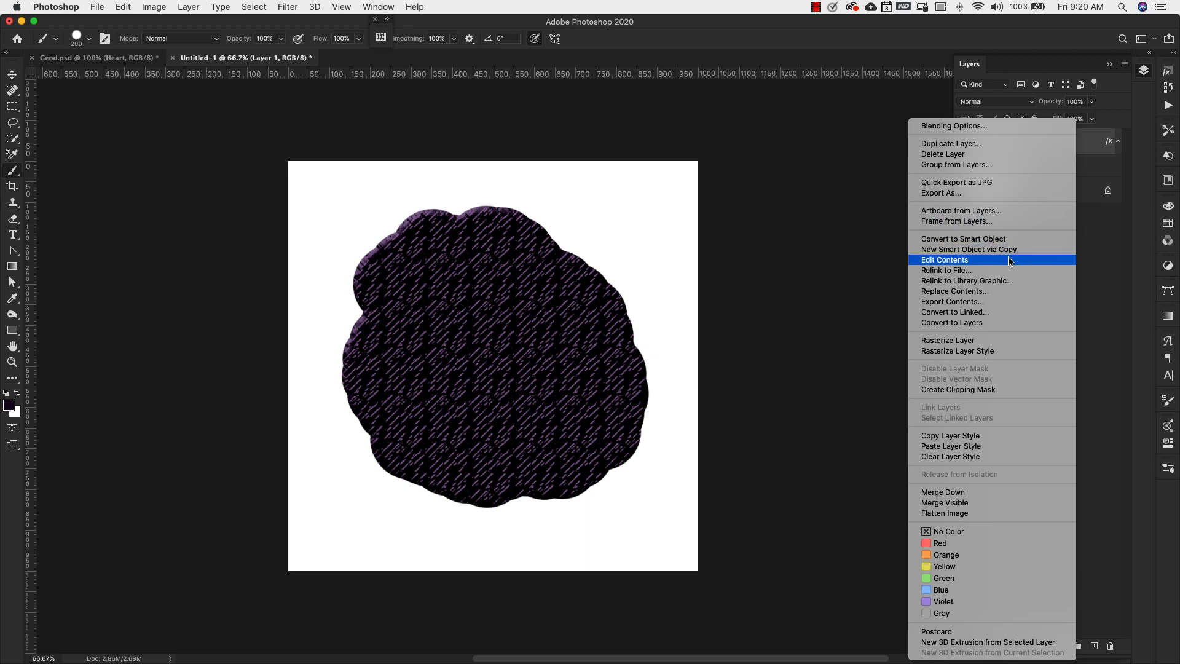
left_click(983, 143)
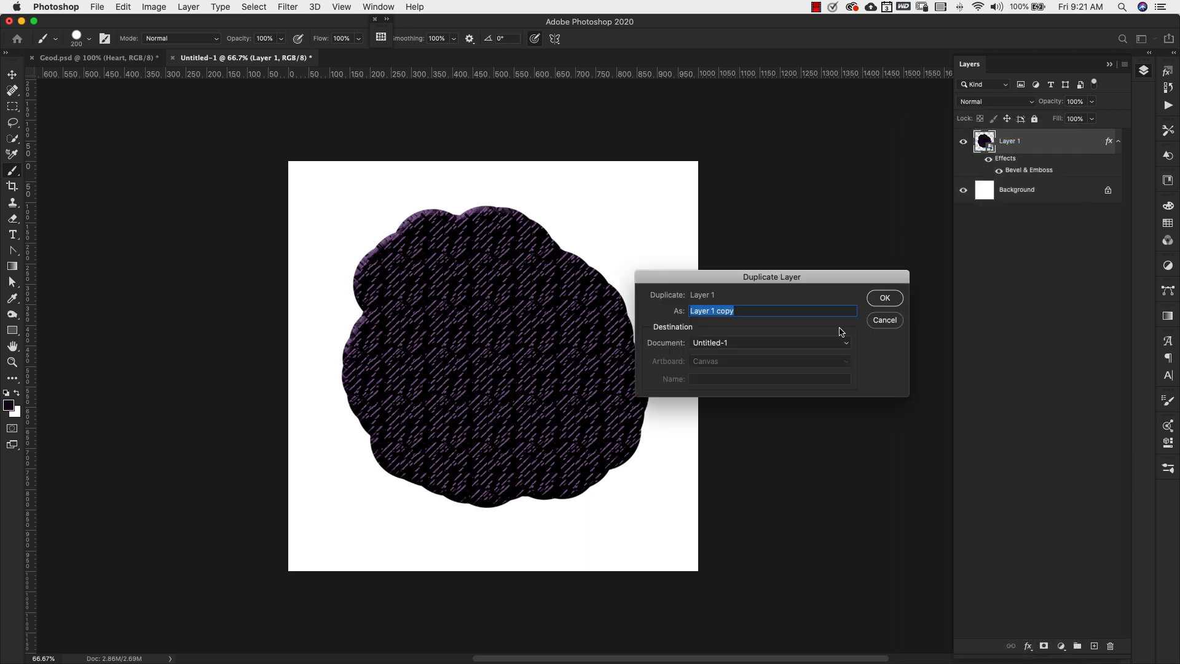
type("Base 2")
key("Return")
double_click(1009, 189)
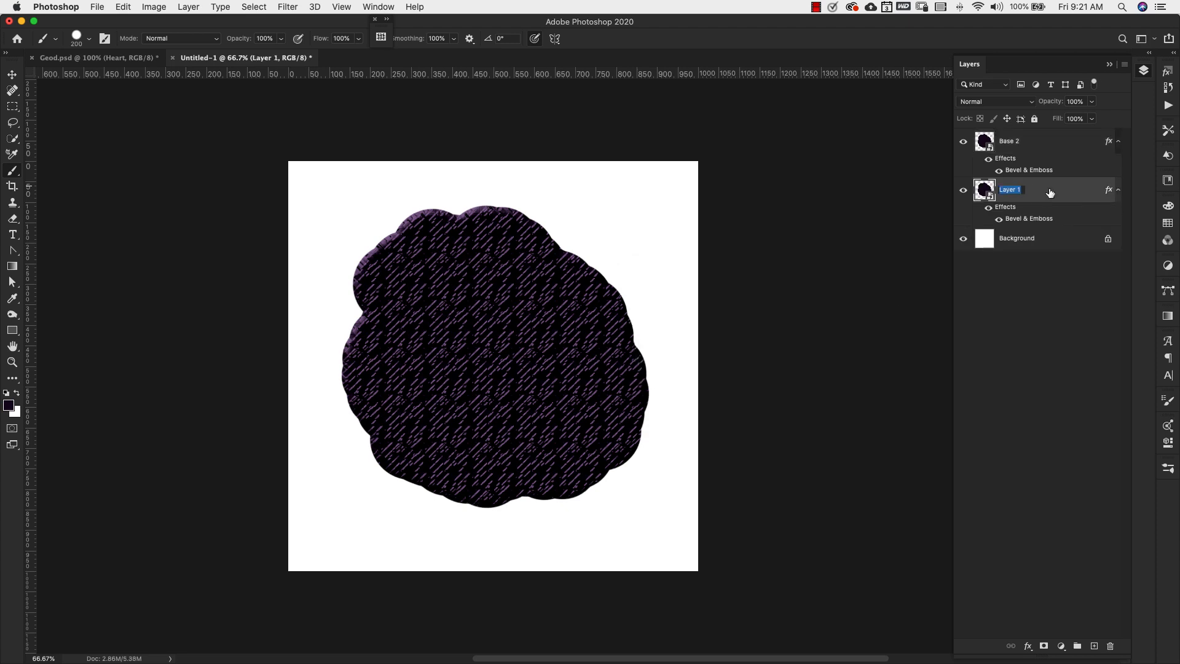
type("Base 1")
key("Return")
Set the fill of the Base 2 layer to 0%
left_click(1060, 154)
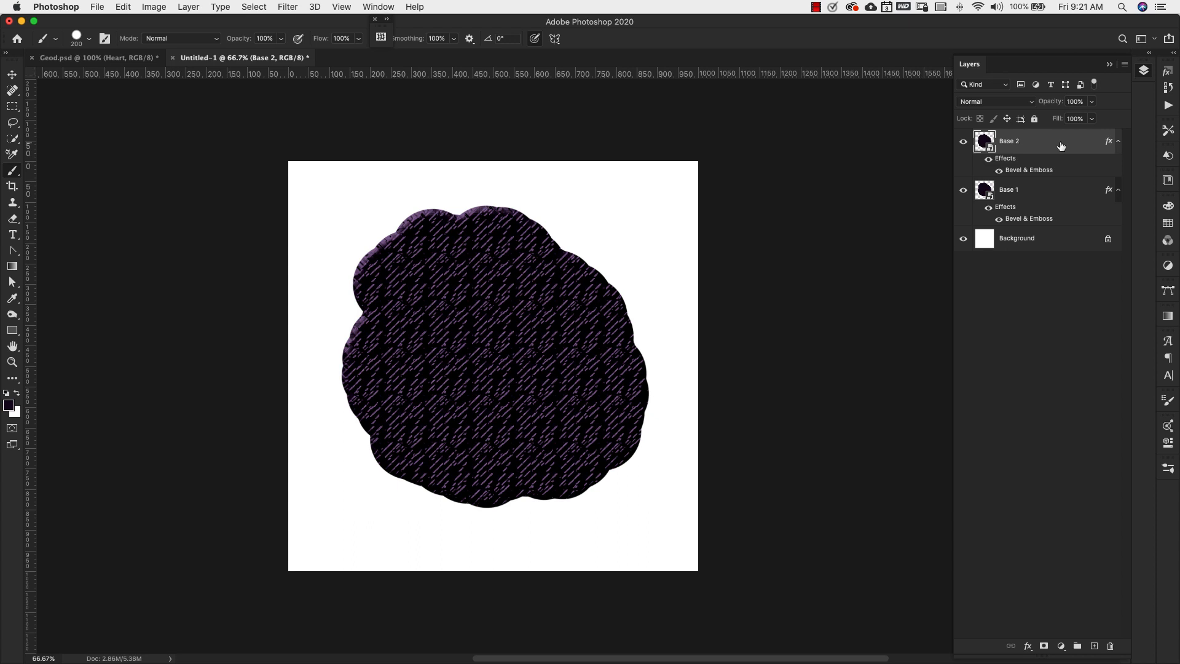
left_click(1091, 119)
left_click_drag(1093, 137, 1018, 136)
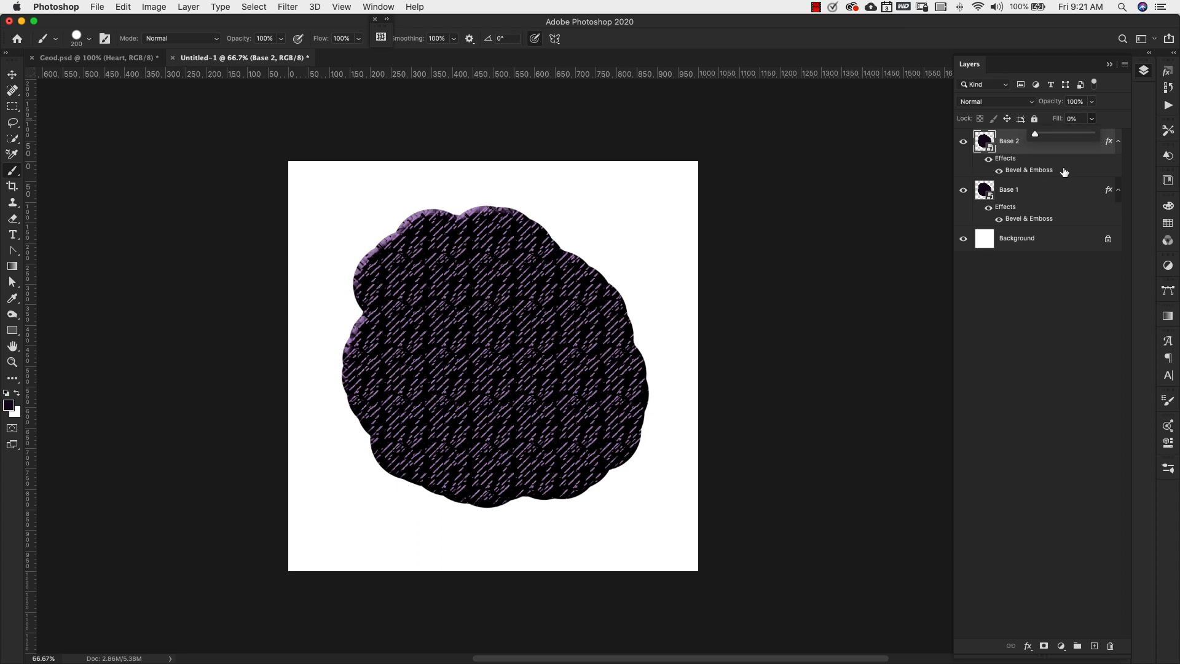
left_click(1070, 167)
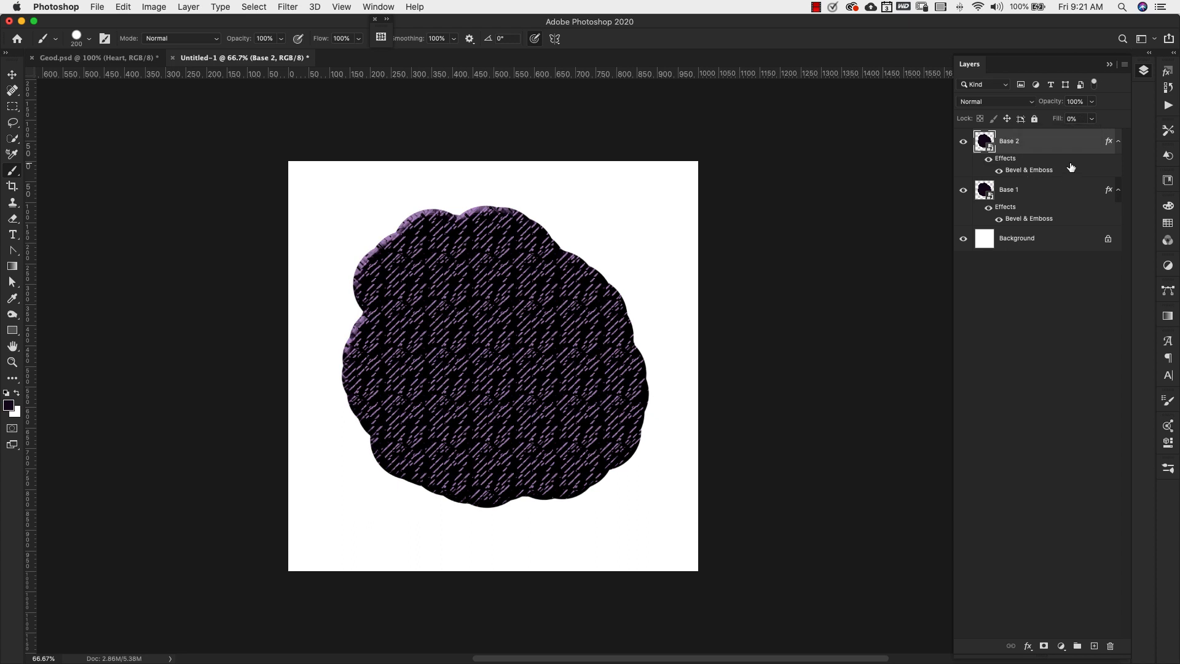
Set Base 2's Bevel & Emboss size to 29 px, angle to -159° and altitude to 42°
double_click(1011, 161)
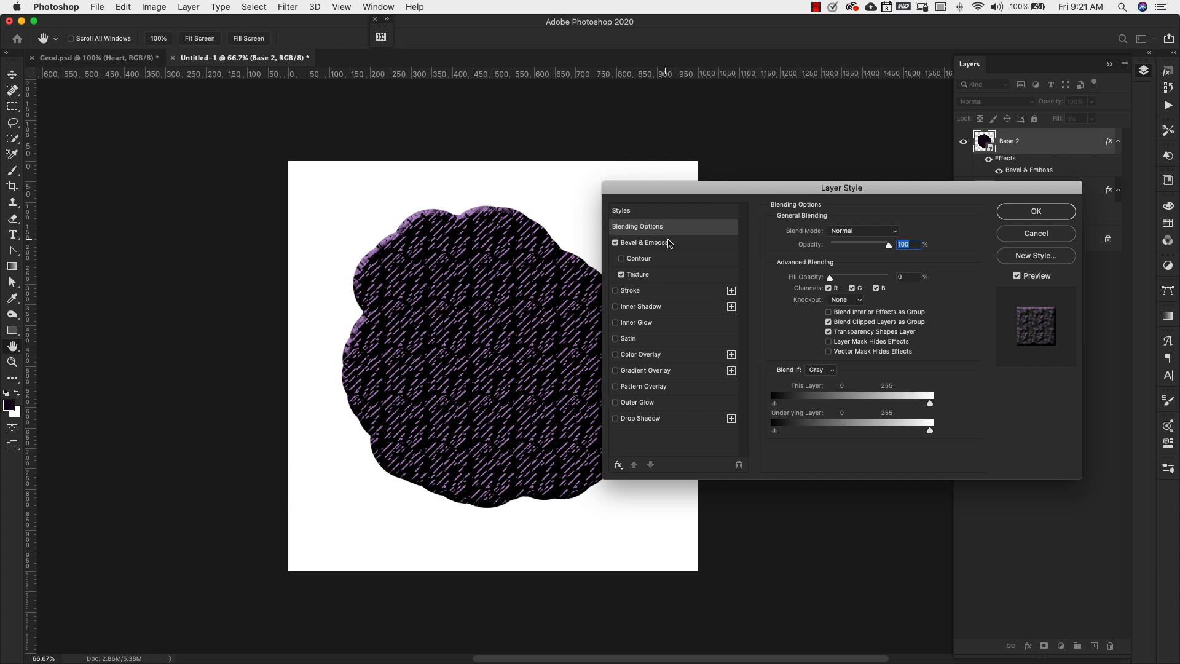
left_click(654, 245)
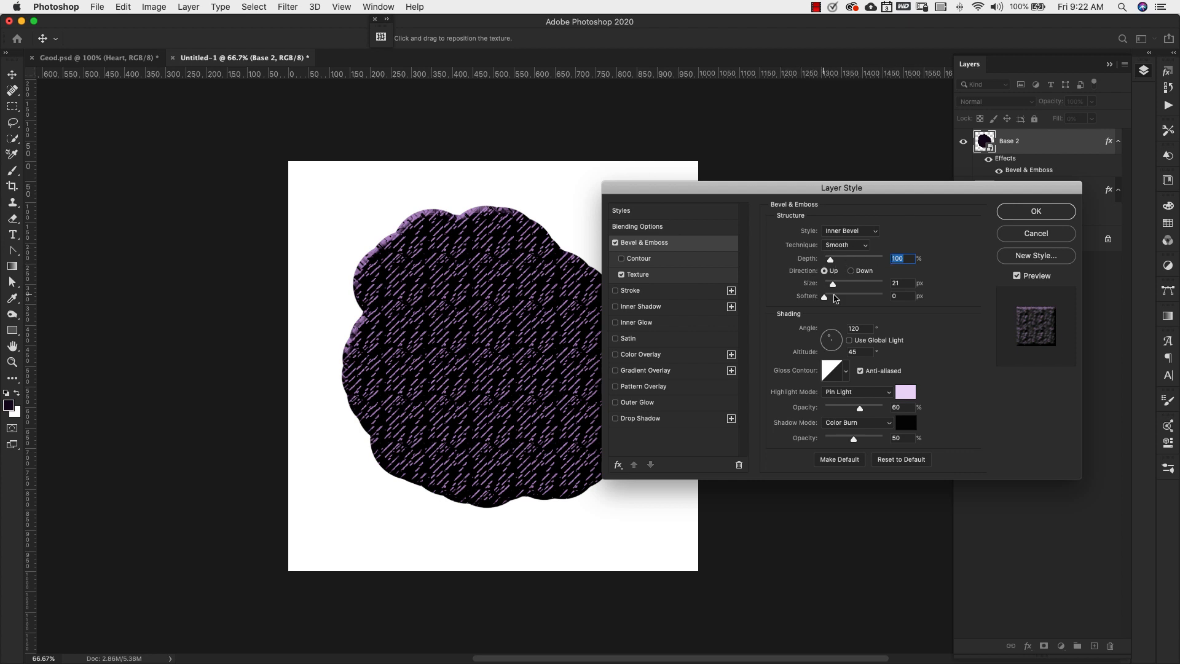
key("Tab")
type("29")
left_click(860, 329)
type("-159")
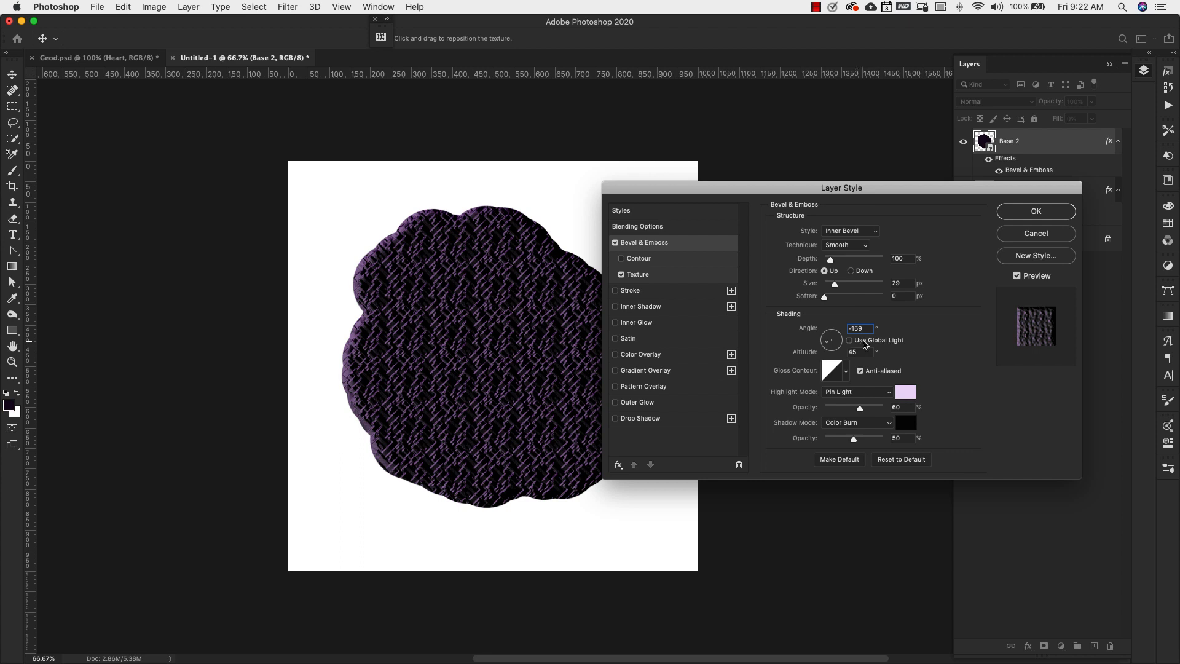
left_click(859, 370)
type("42")
Set the Base 2 bevel's highlight color to #e5bae6 and its highlight opacity to 80%
left_click(905, 392)
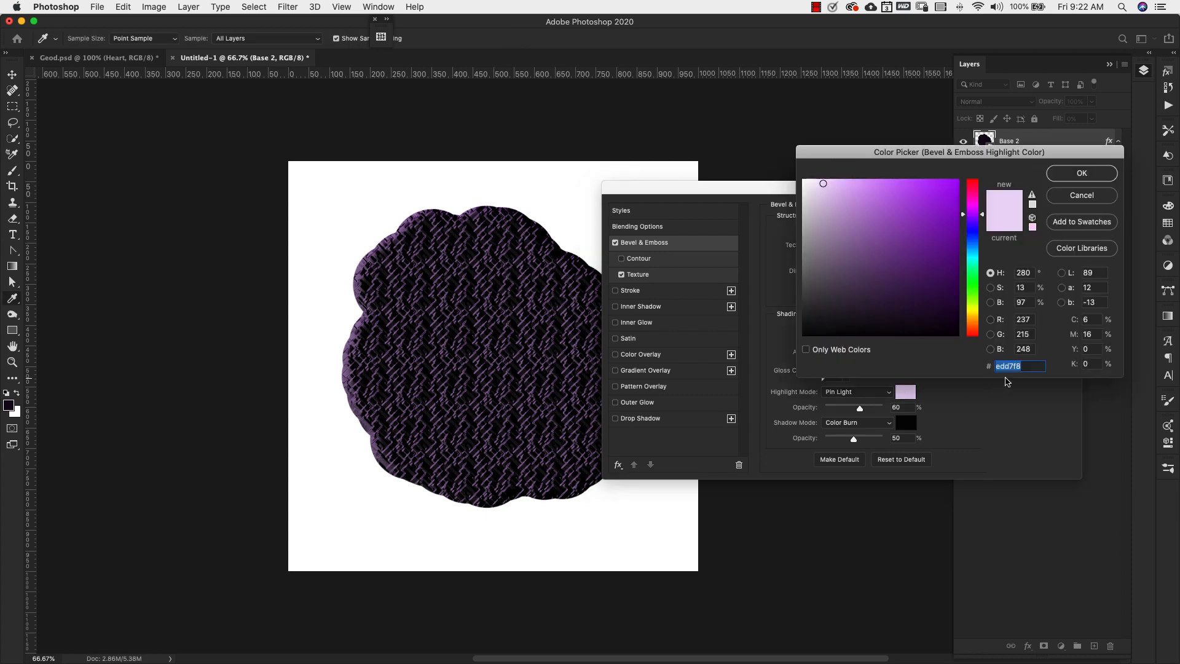
type("e5")
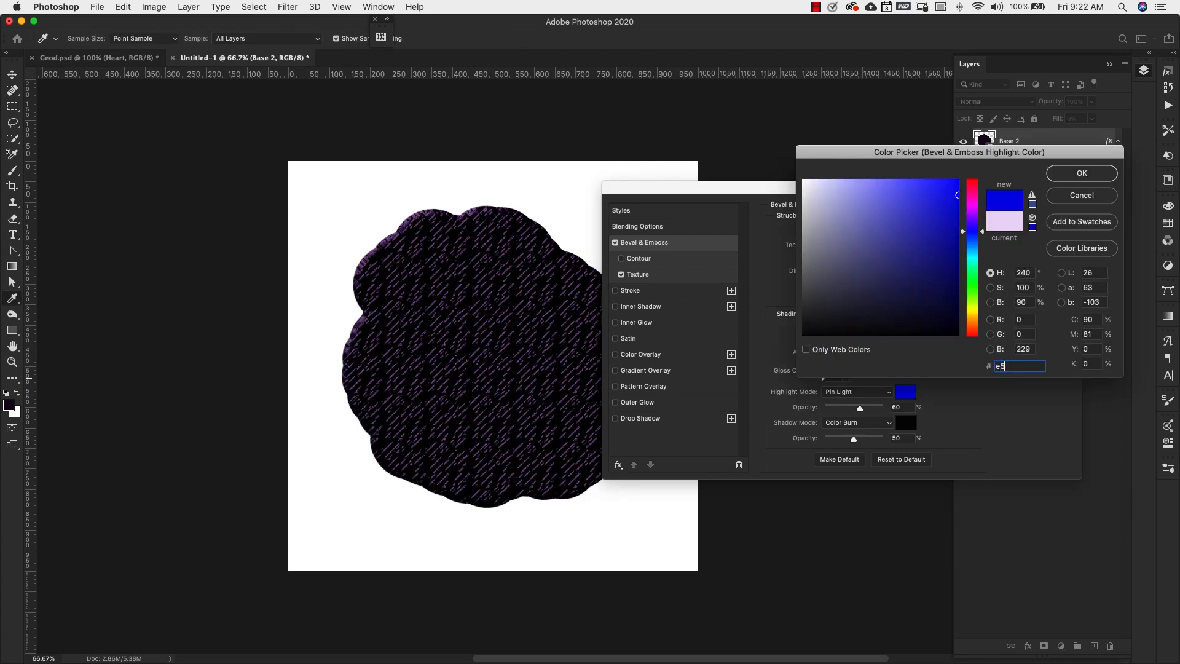
type("ba")
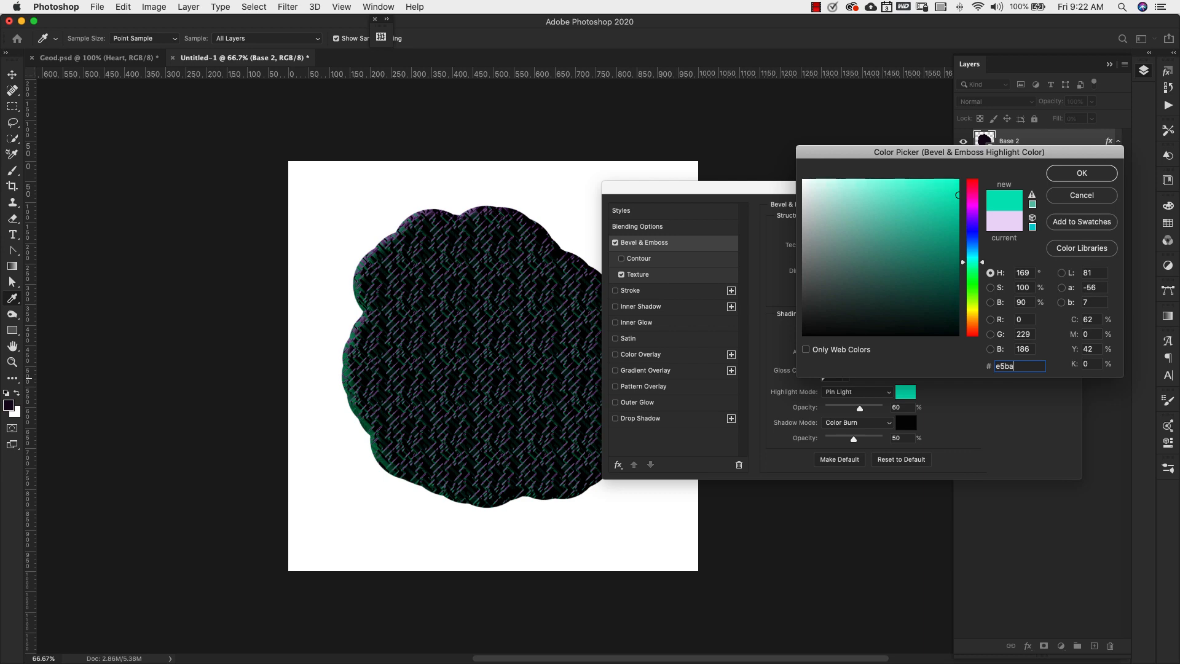
type("e6")
key("Return")
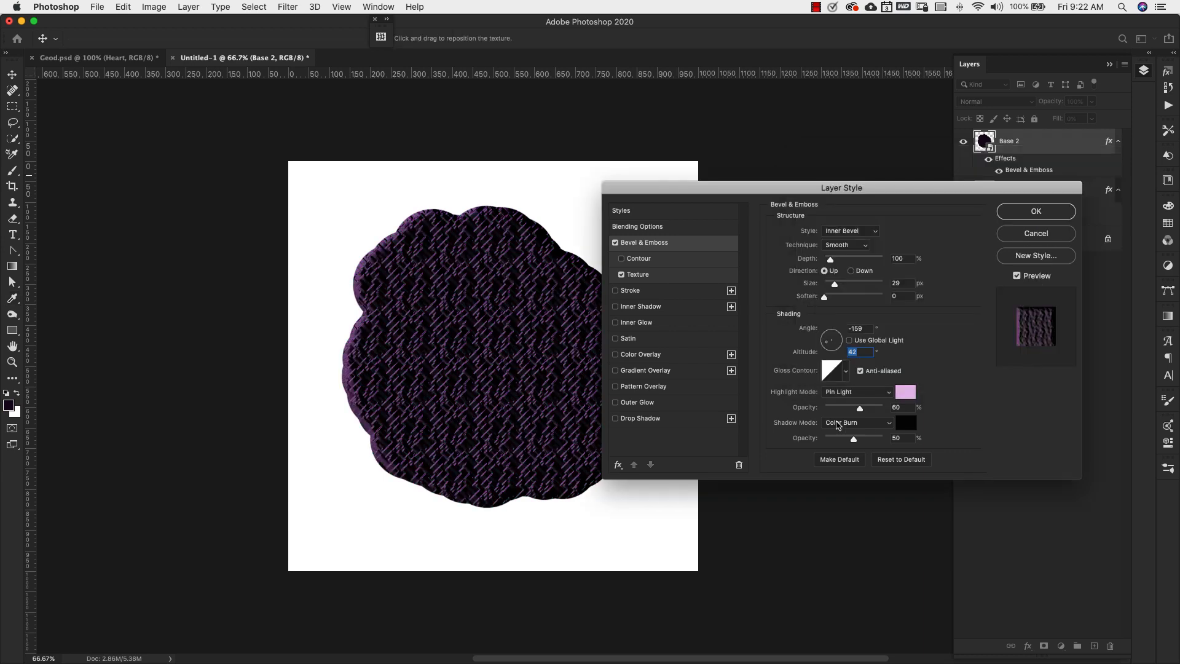
left_click(859, 407)
type("80")
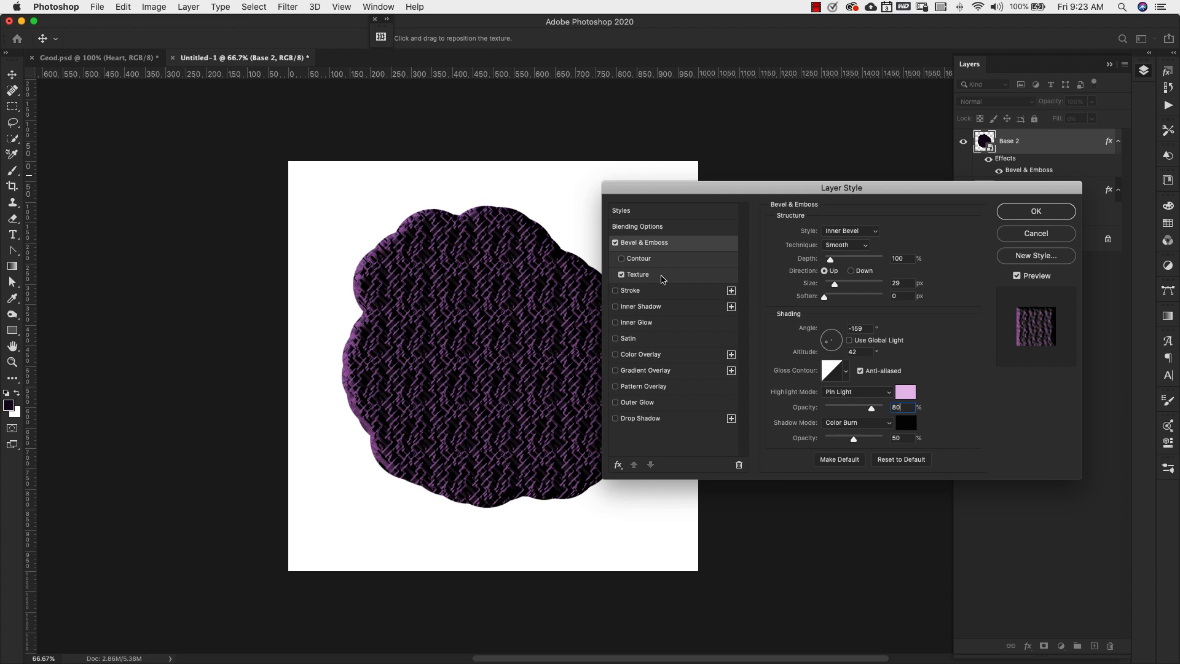
Set the Base 2 bevel's texture scale to 200% and apply the layer style
left_click(639, 274)
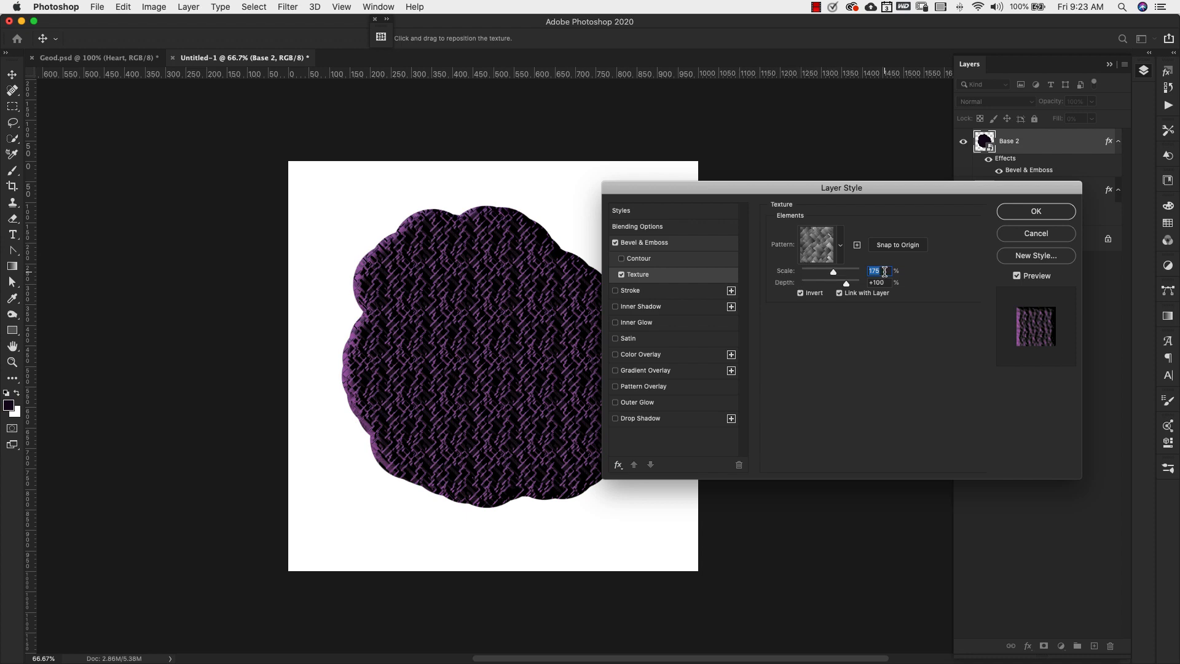
type("200")
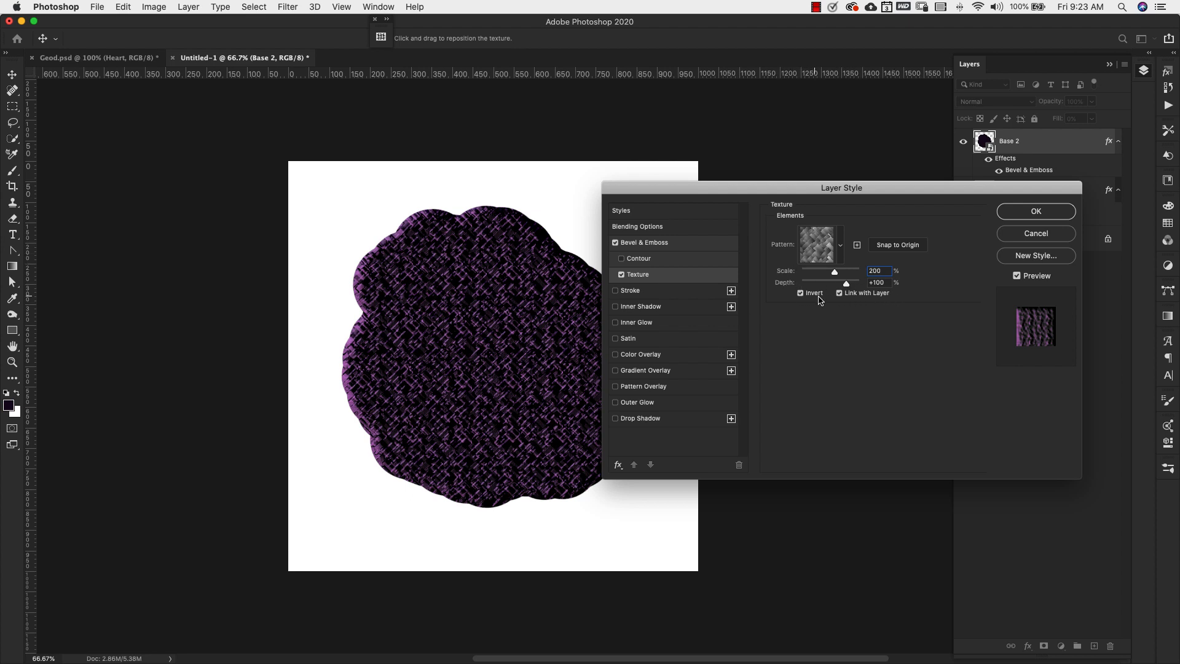
left_click(1026, 214)
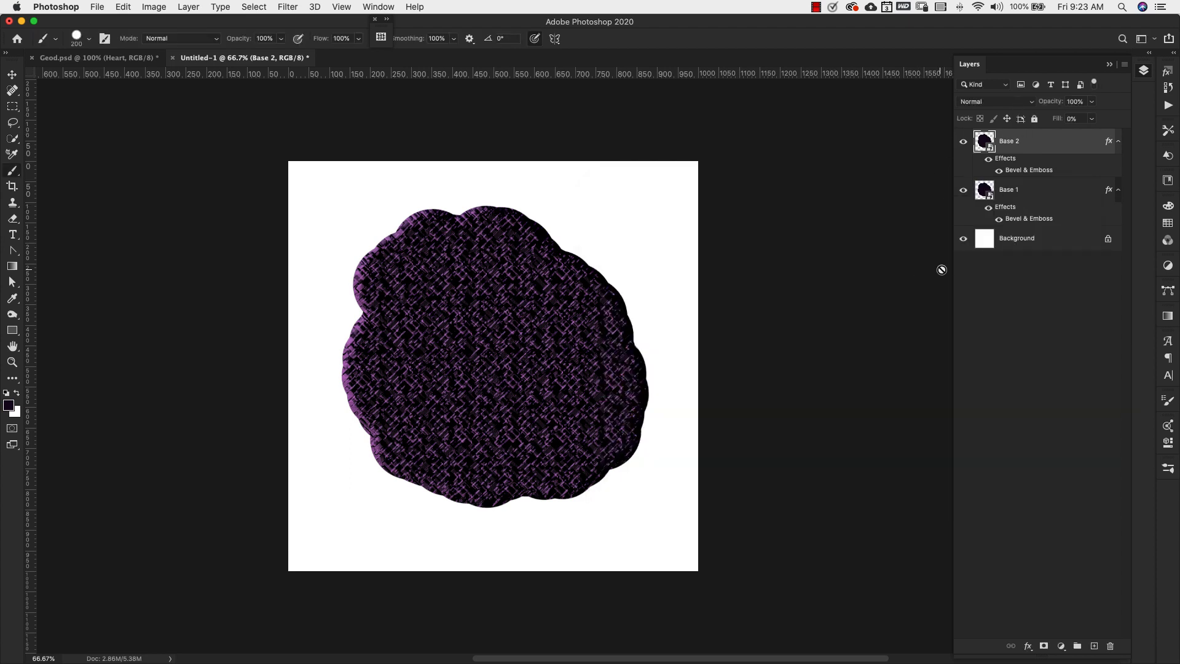
Group the Base 1 and Base 2 layers and name the group "Base"
left_click(1048, 191, "shift")
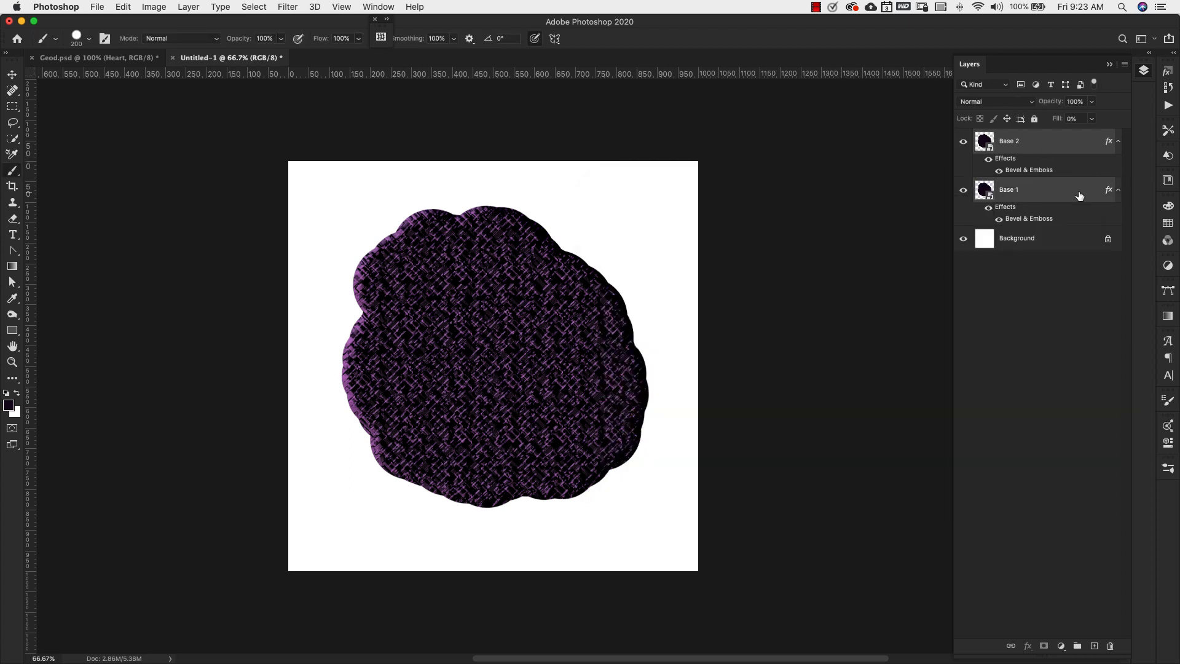
key("super+g")
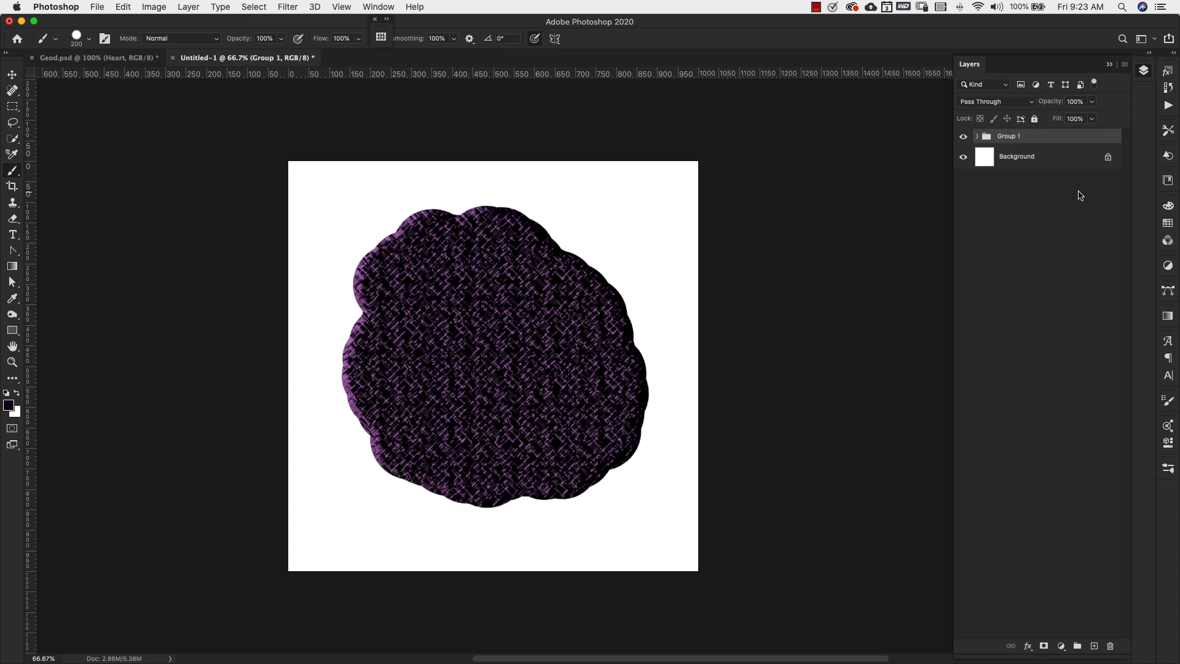
double_click(1008, 136)
type("Base")
key("Return")
Add a Drop Shadow to the Base group in color #3e3e3e
double_click(1107, 136)
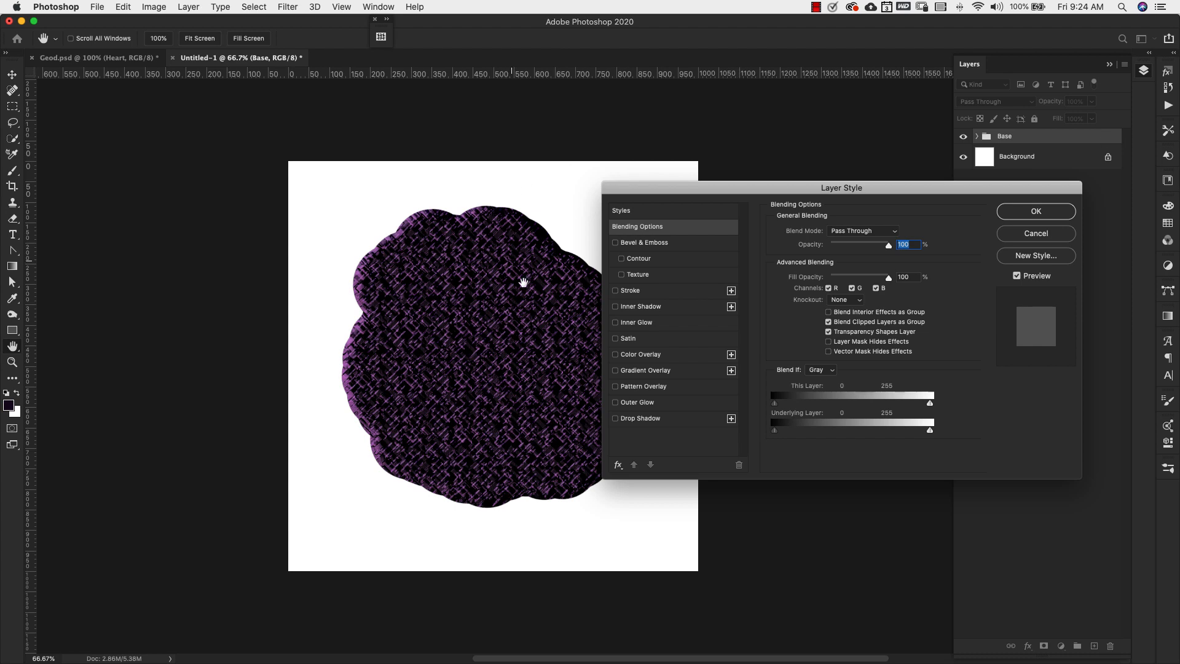
left_click(641, 421)
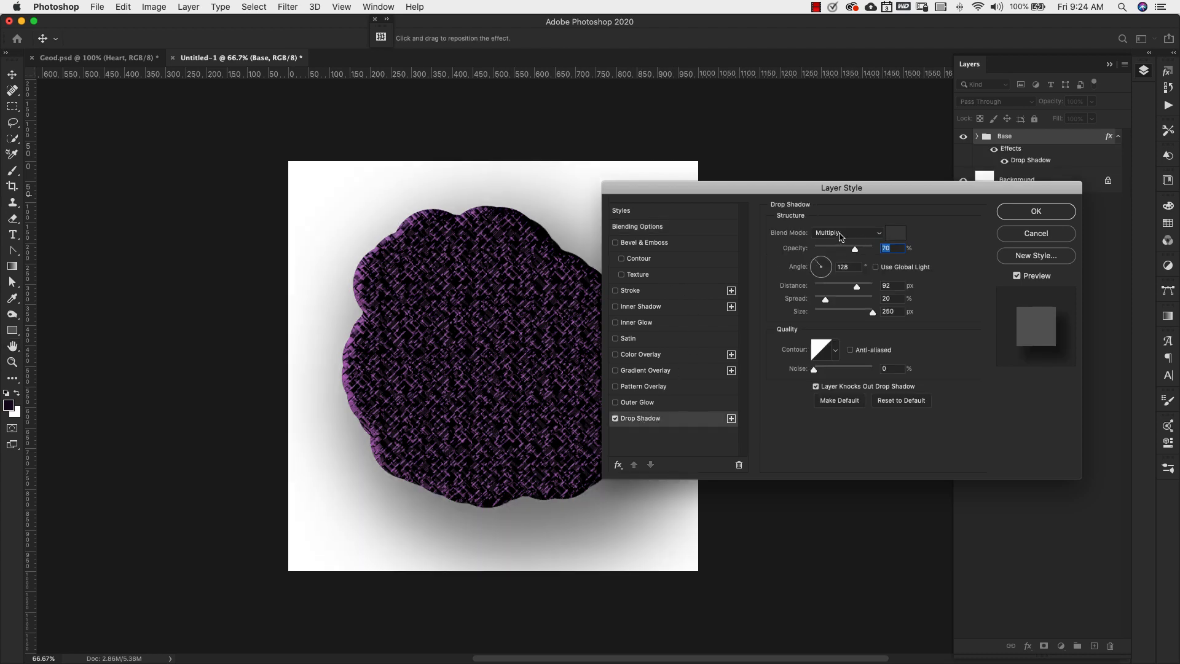
left_click(898, 237)
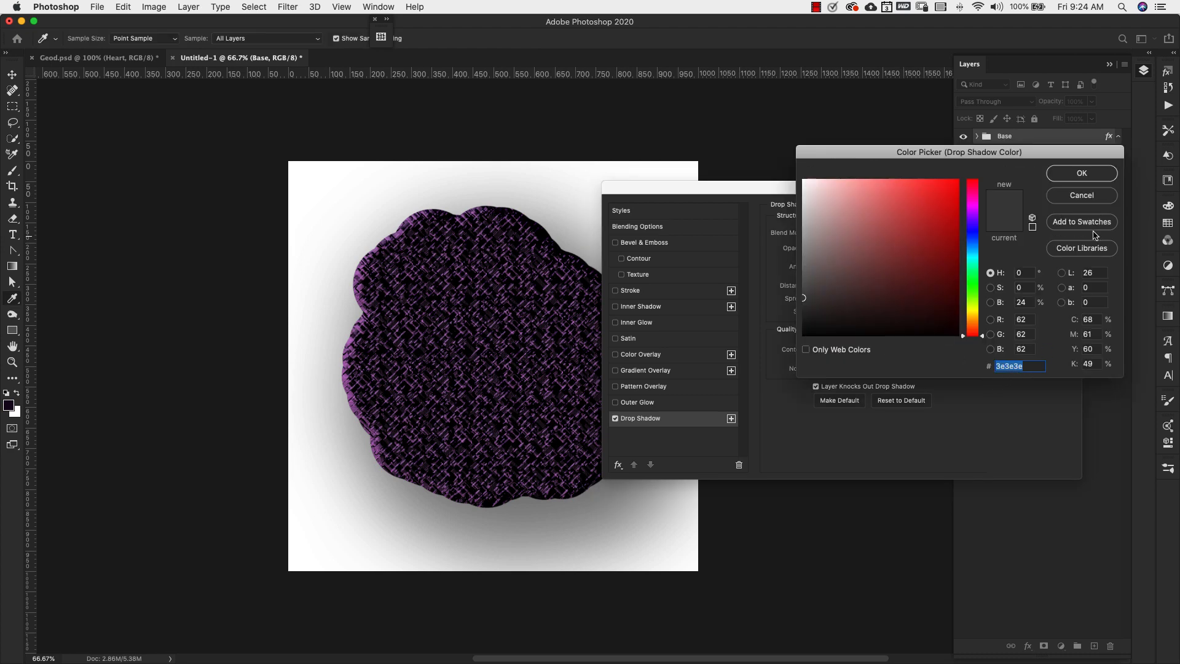
left_click(1085, 178)
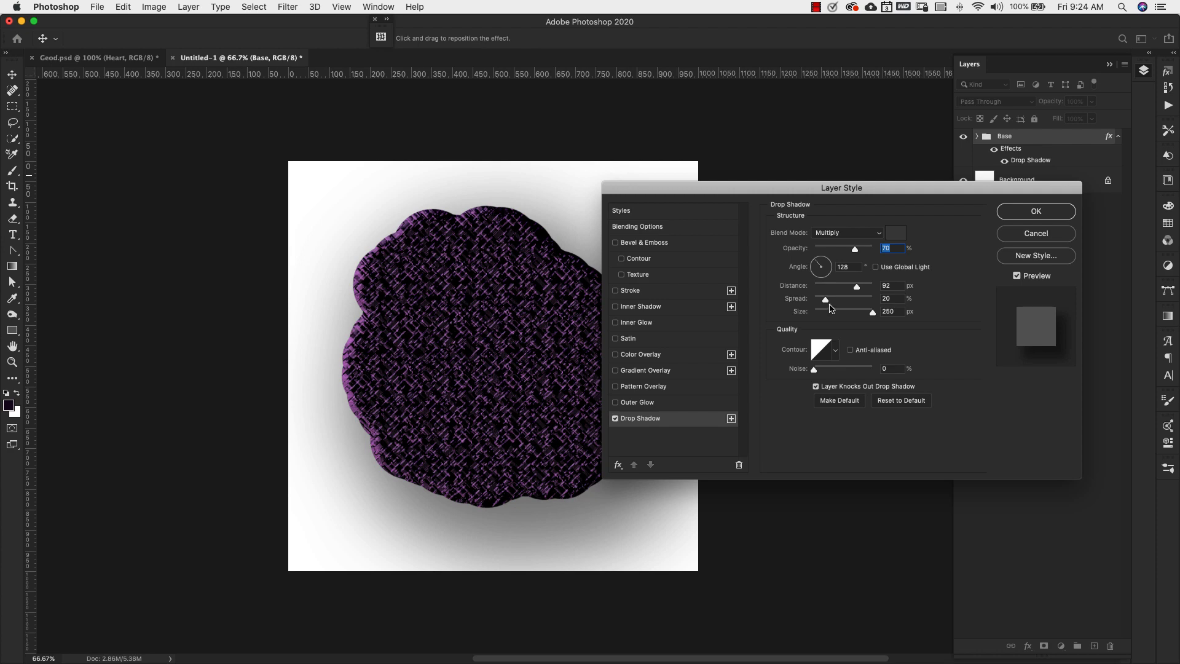
Set the Base group's drop shadow distance to 22 px and size to 90 px, and apply the style
left_click(892, 287)
type("22")
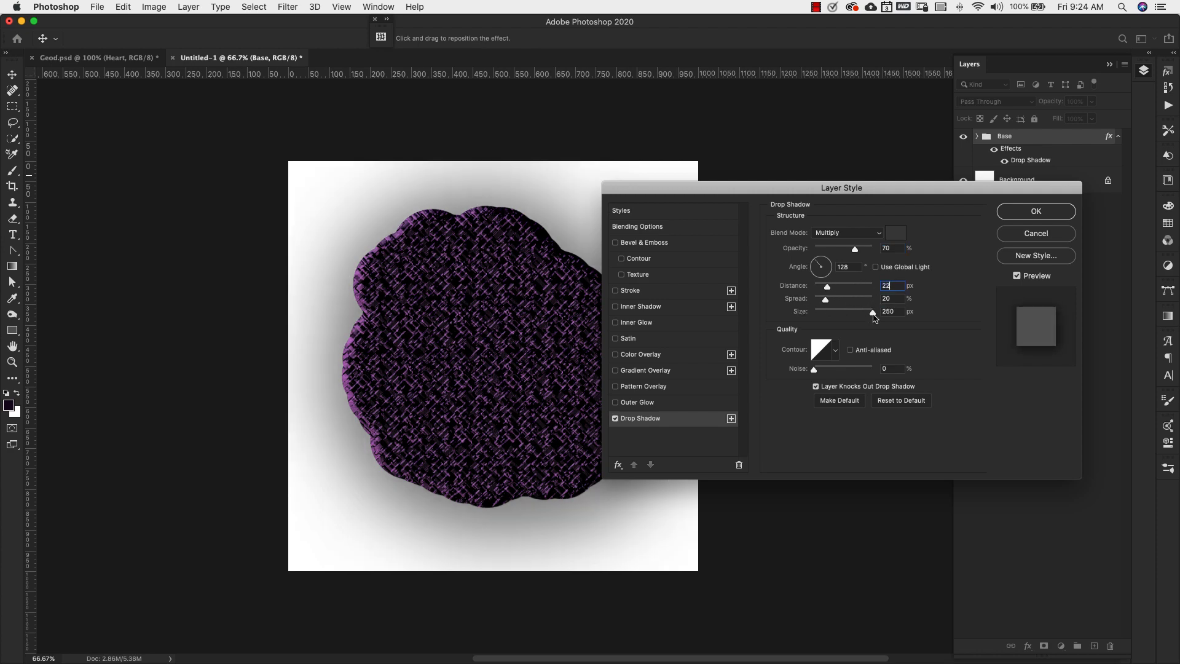
key("Tab")
key("Tab")
type("90")
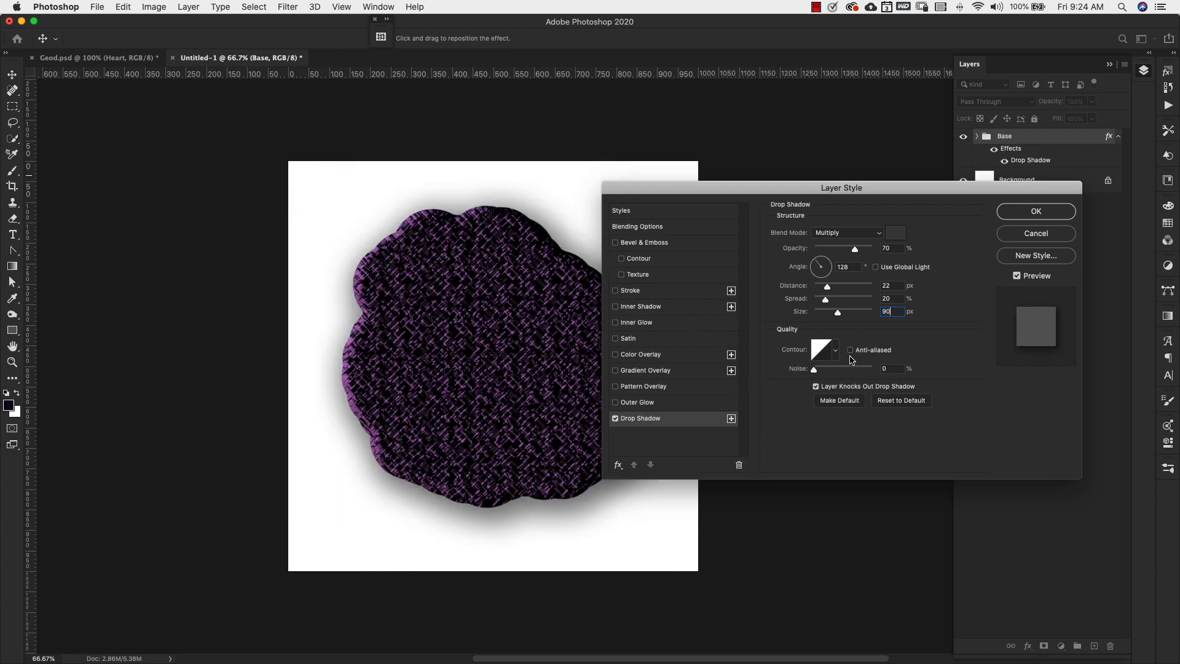
left_click(1047, 209)
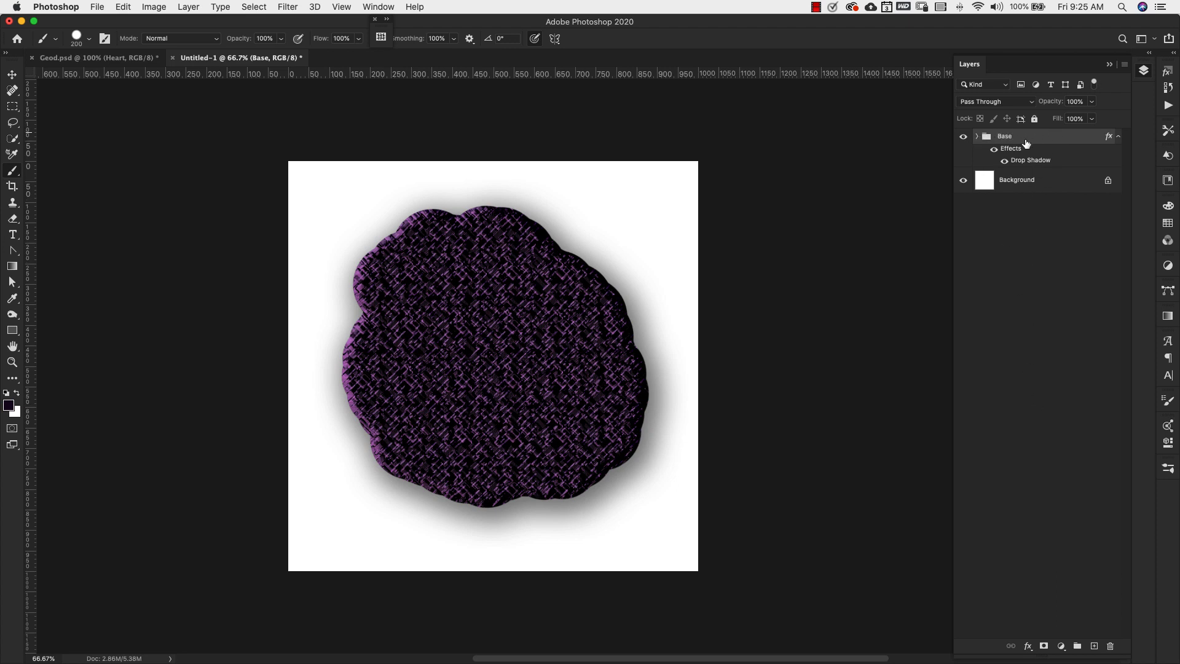
Create five new empty layers above the Base group
left_click(1094, 646)
left_click(1094, 646)
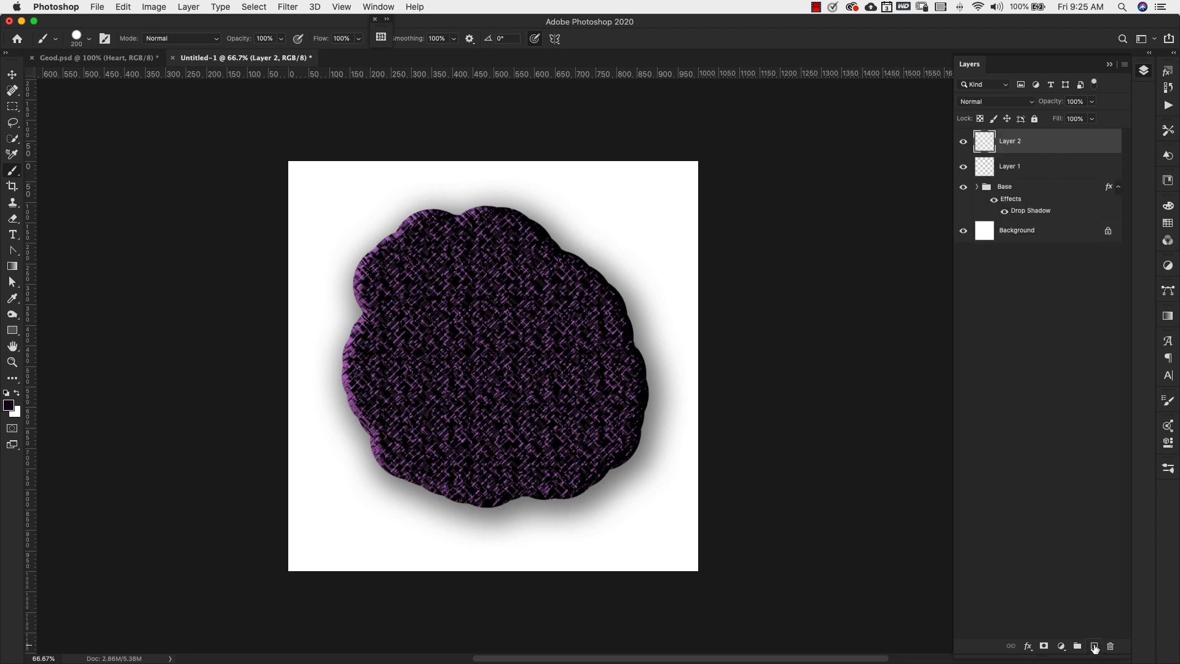
left_click(1094, 646)
left_click(1094, 646)
left_click(1094, 646)
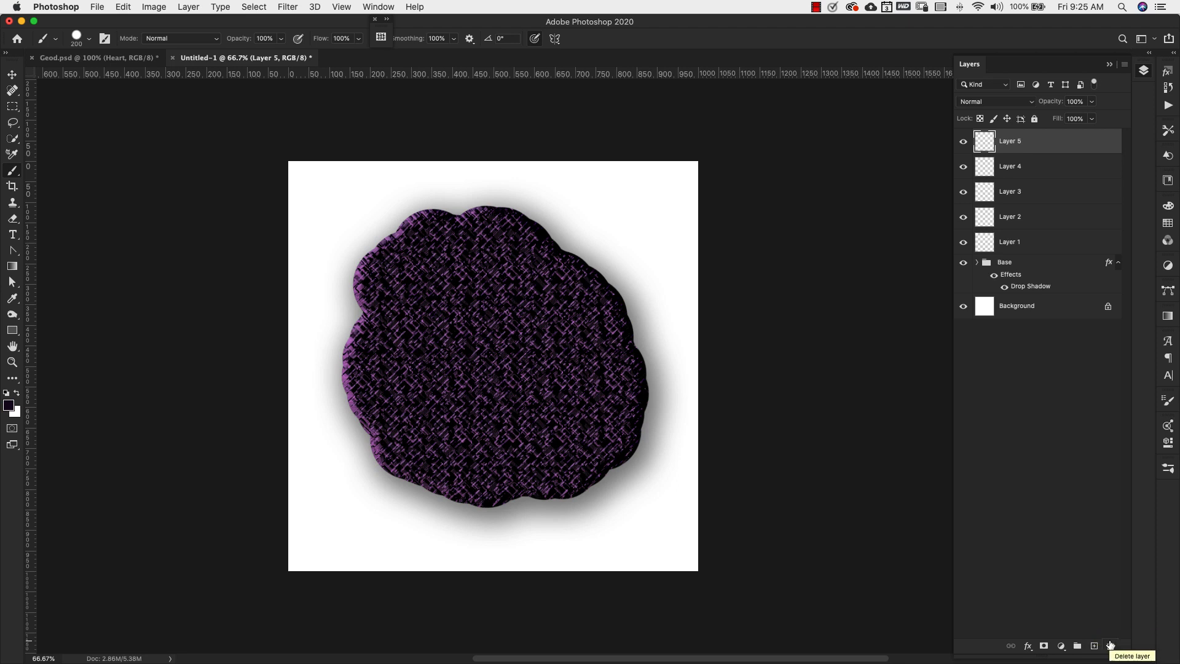
Rename the lowest three empty layers, from the bottom up, "Lg Crystal", "Dark Crystal" and "Sm Crystal"
double_click(1008, 243)
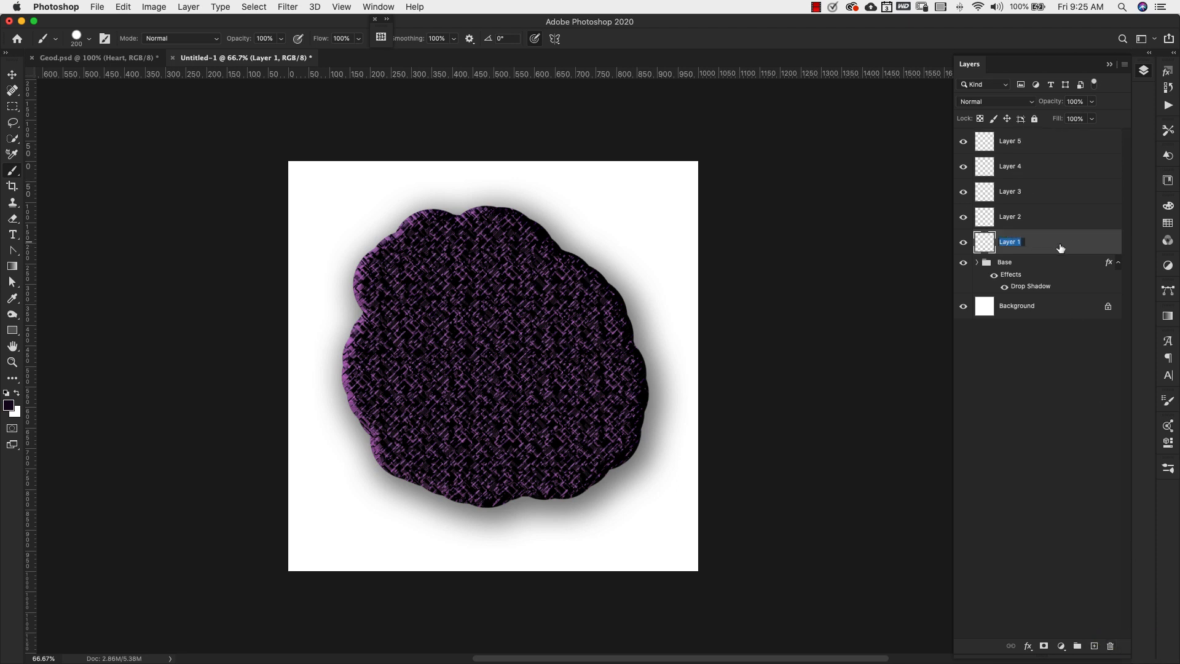
type("Lg Crystal")
key("shift+Tab")
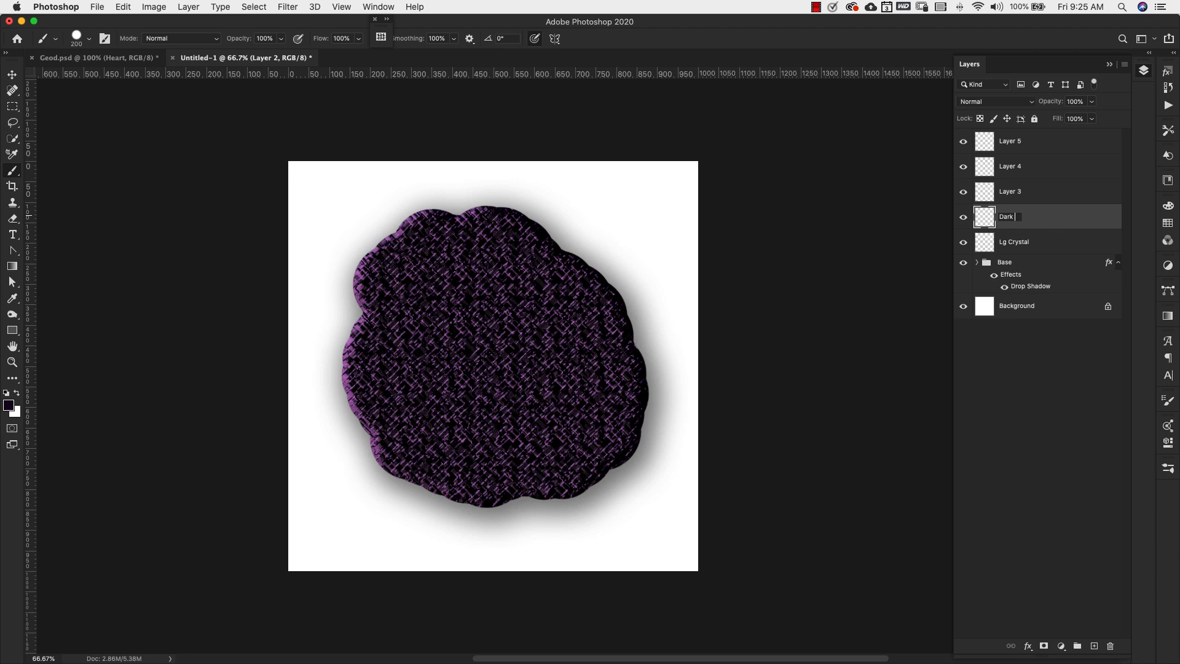
type("Dark Crystal")
key("shift+Tab")
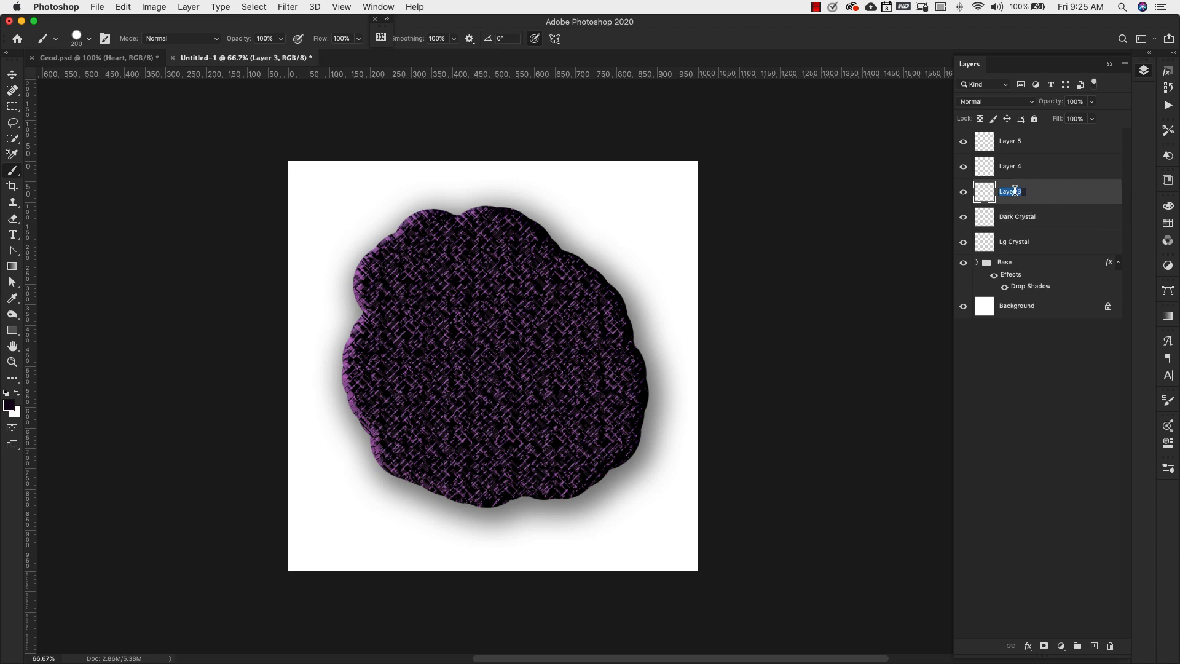
type("Sm Crystal")
key("shift+Tab")
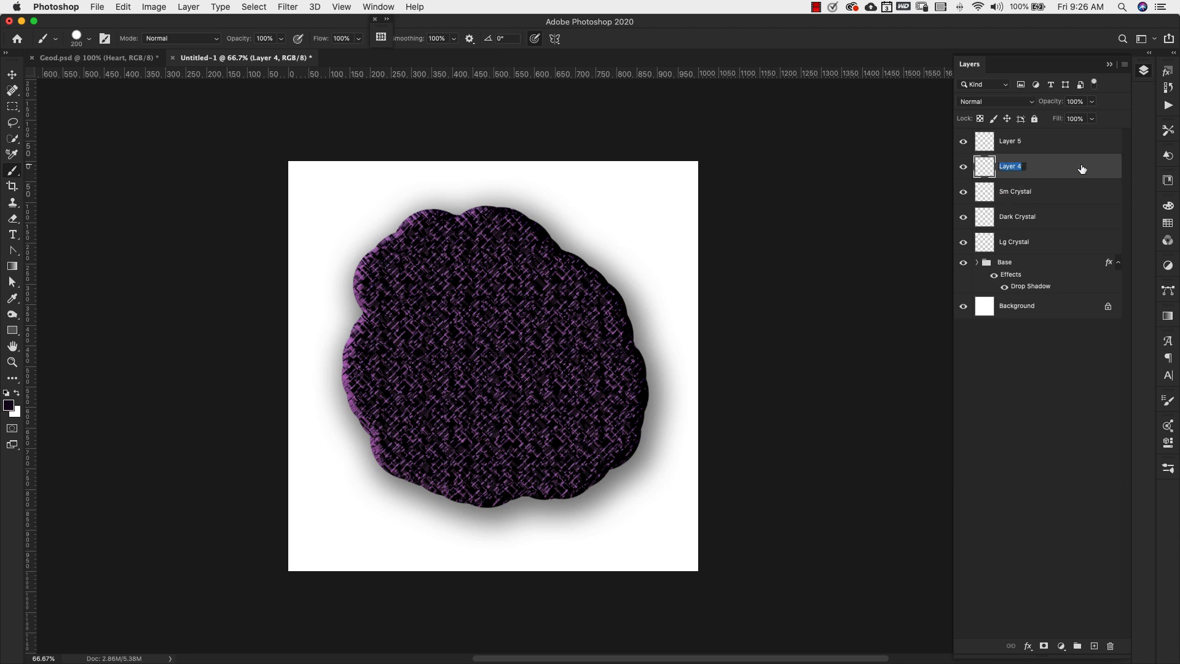
Rename the upper two empty layers "Under shards" and, for the topmost, "Top Shards"
type("L")
type("nder shards")
left_click(1013, 144)
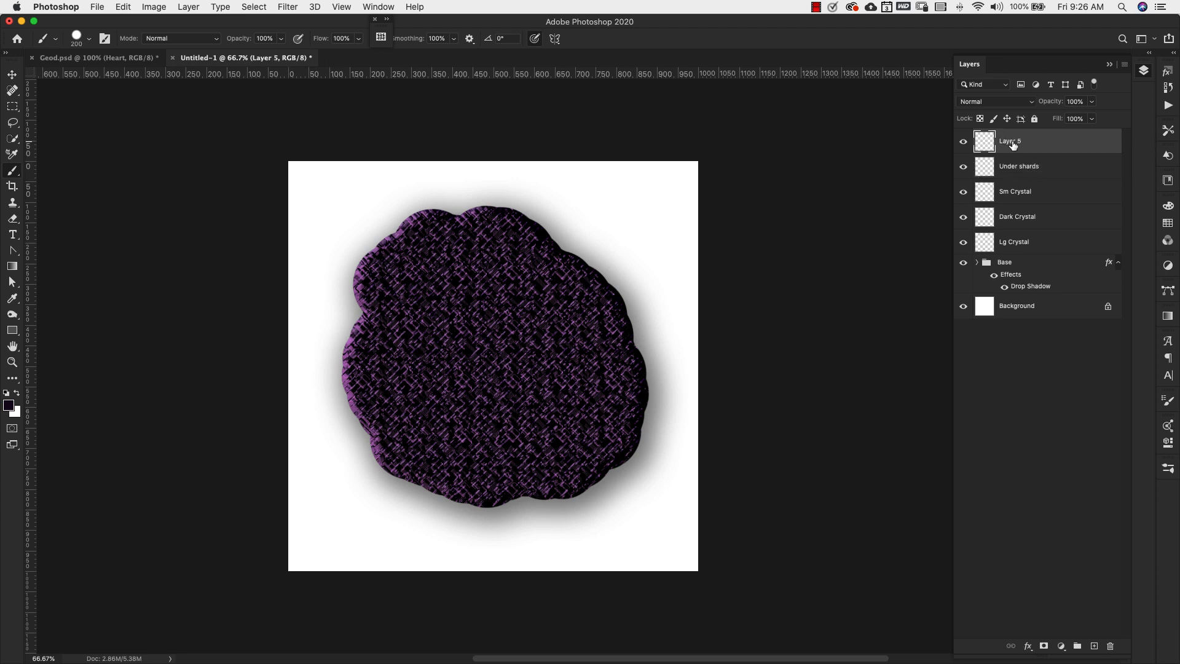
double_click(1013, 144)
type("Top Shard")
type("s")
Add a Bevel & Emboss to the Lg Crystal layer with the Chisel Hard technique, depth 150% and size 6 px
left_click(1038, 242)
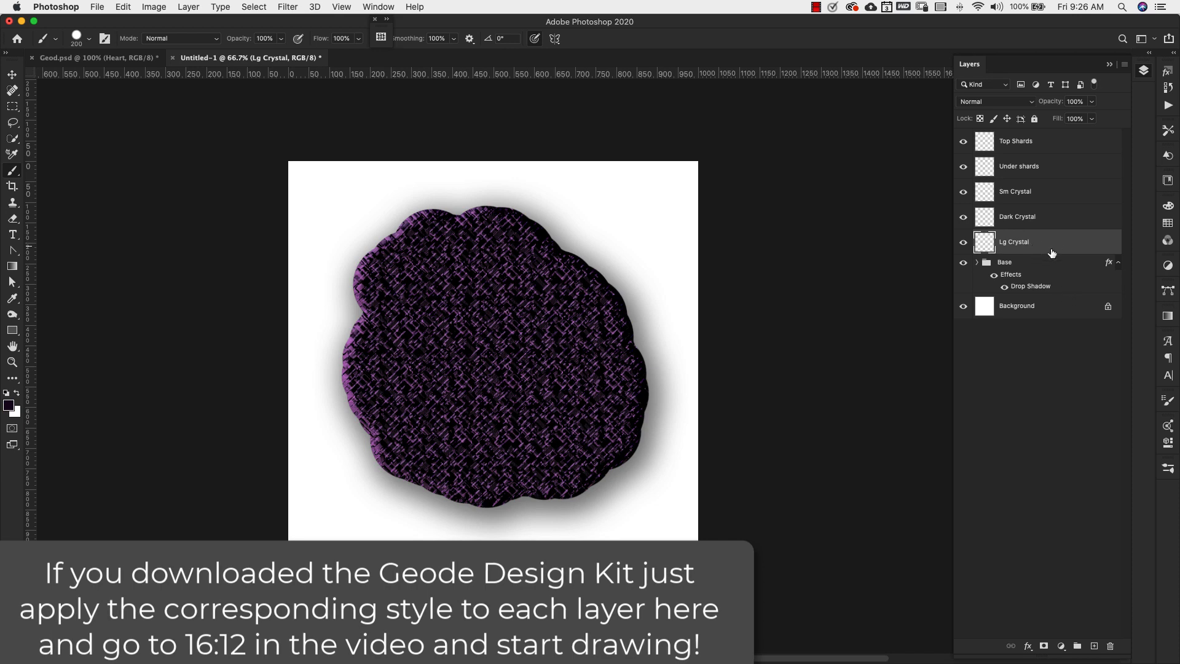
double_click(1100, 243)
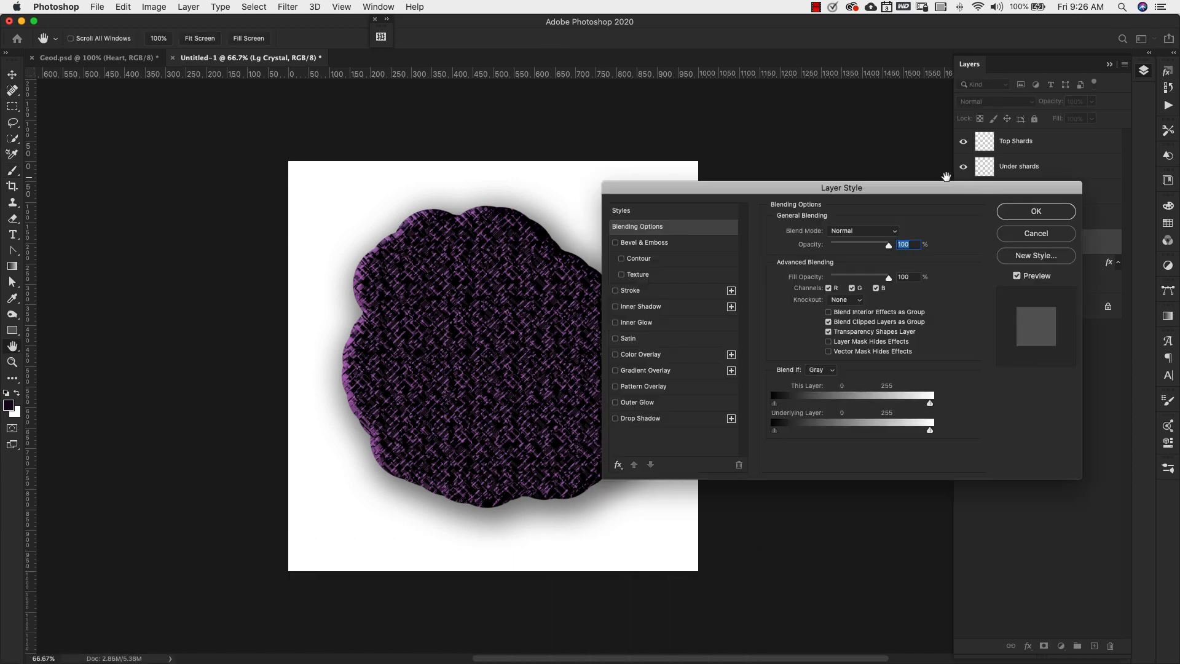
left_click_drag(946, 185, 759, 208)
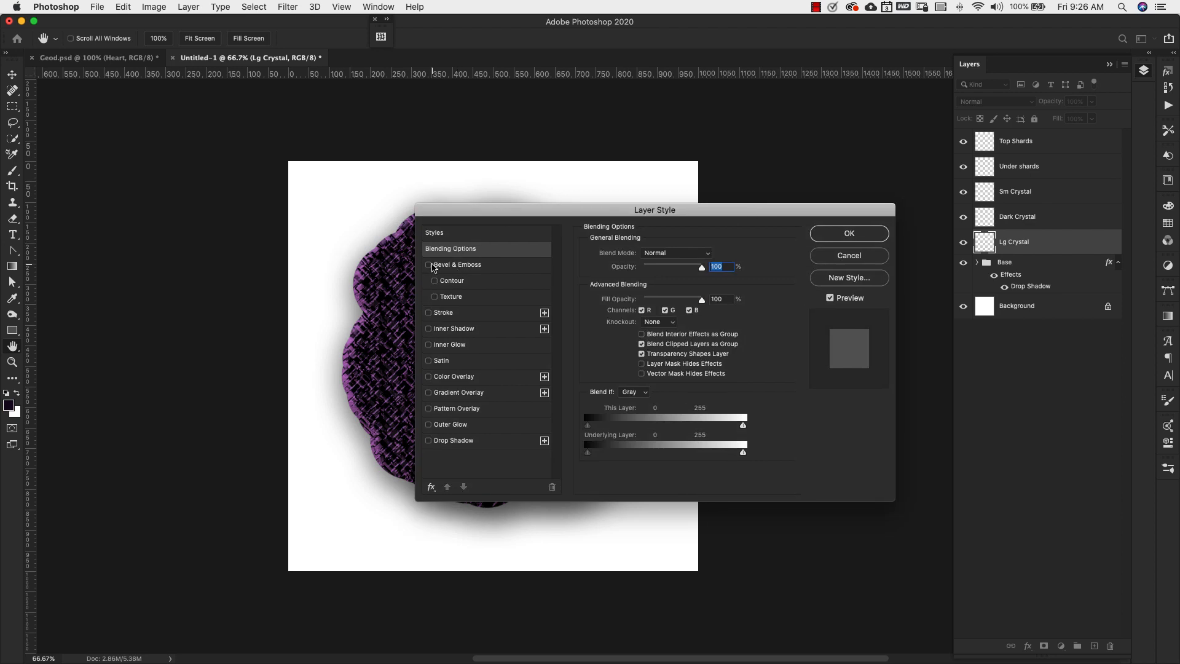
left_click(453, 269)
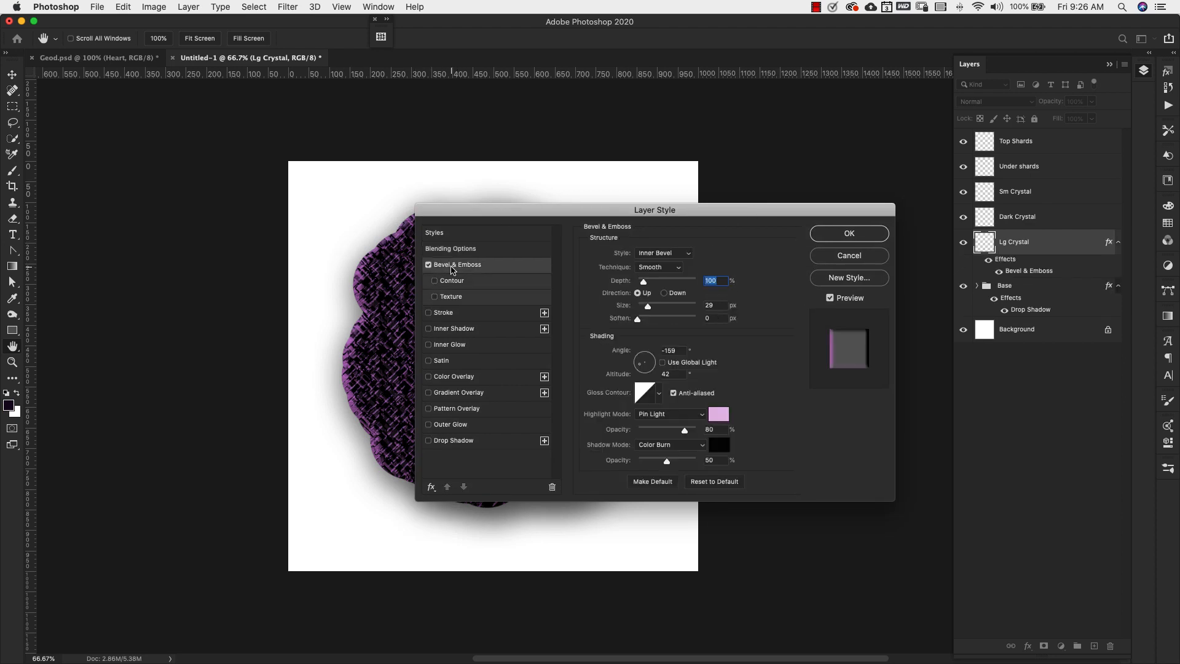
left_click(673, 269)
left_click(664, 288)
left_click(657, 267)
left_click(633, 261)
type("150")
double_click(710, 305)
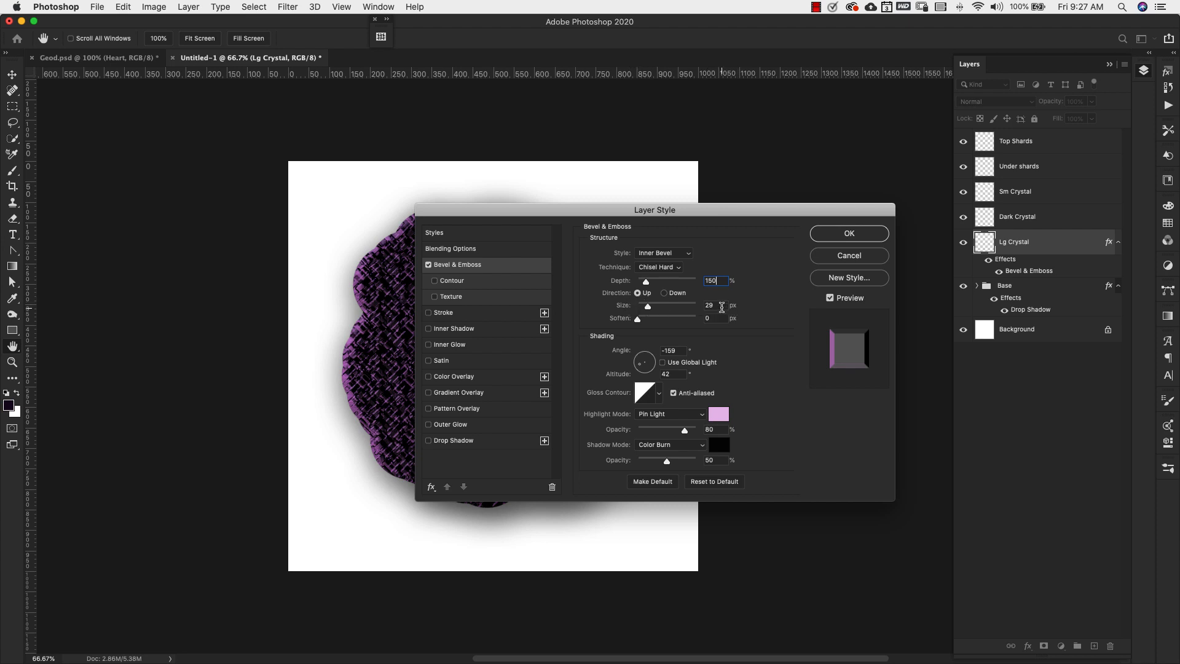
type("6")
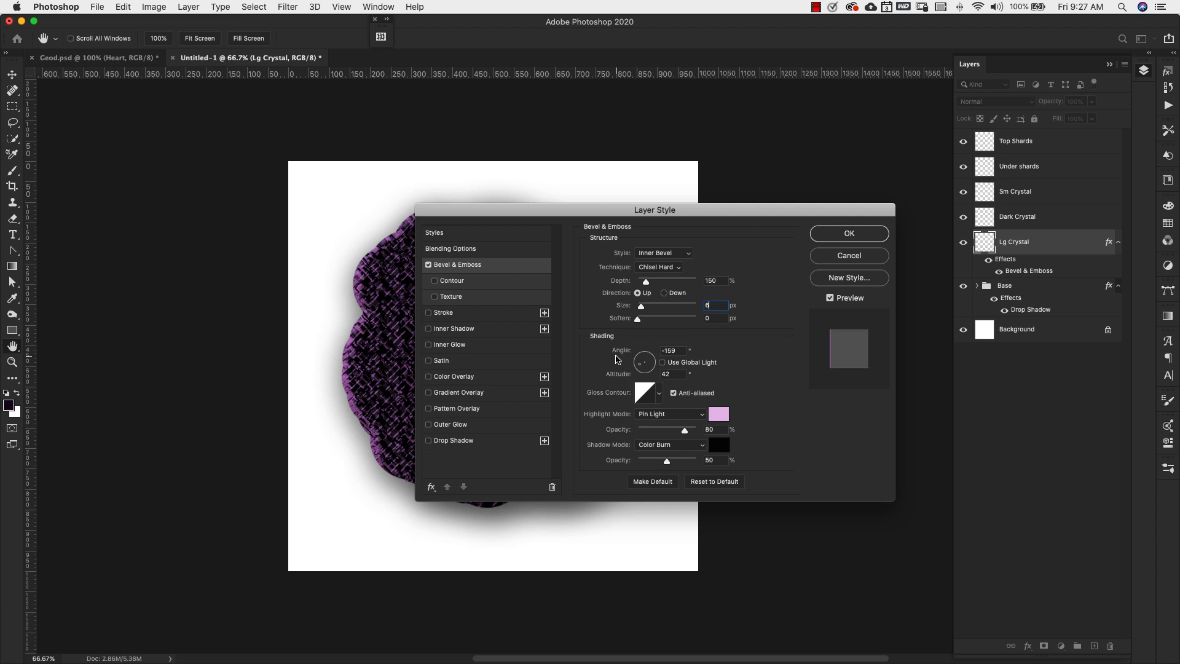
Set the Lg Crystal bevel's shading angle to 120° and altitude to 30°
double_click(670, 350)
type("120")
scroll(627, 351, "right", 1)
left_click(743, 377)
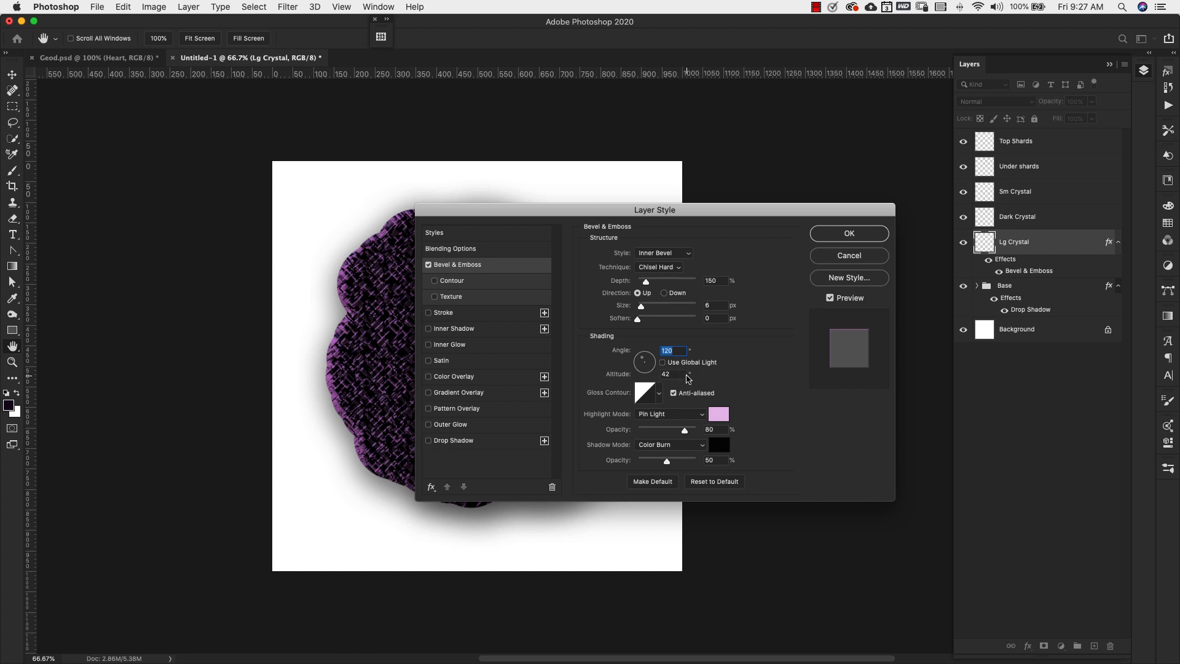
double_click(672, 373)
type("30")
Set the Lg Crystal bevel's highlight to Linear Light in white (ffffff) at 85% opacity
left_click(701, 414)
left_click(692, 406)
left_click(718, 414)
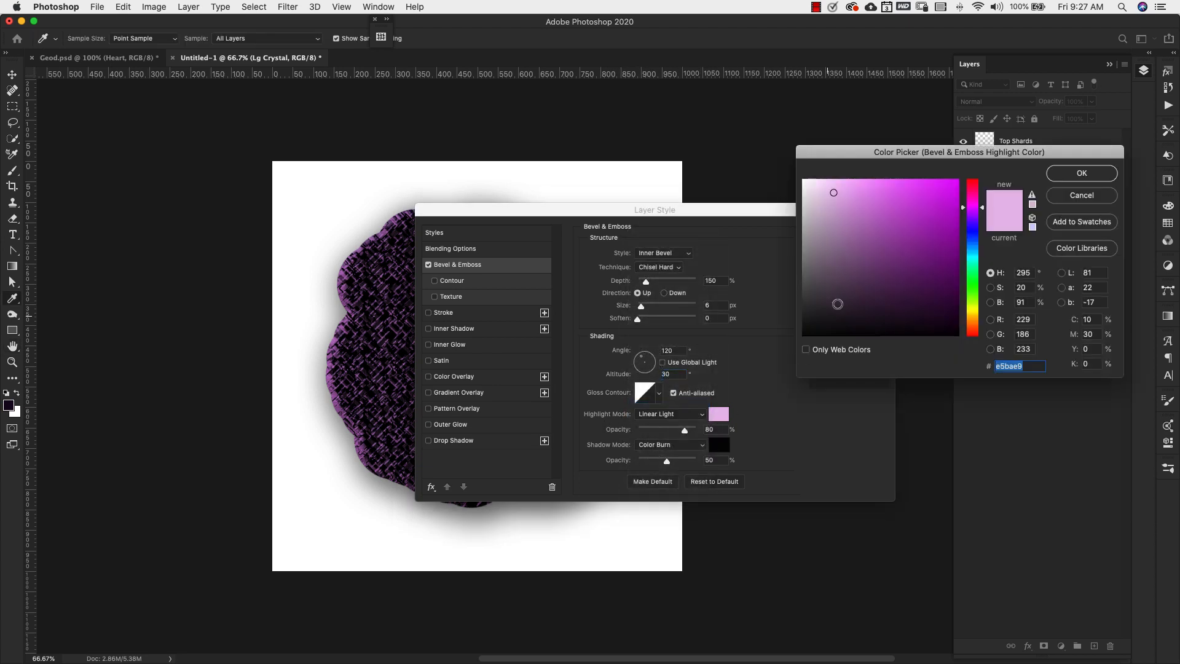
left_click_drag(839, 240, 768, 140)
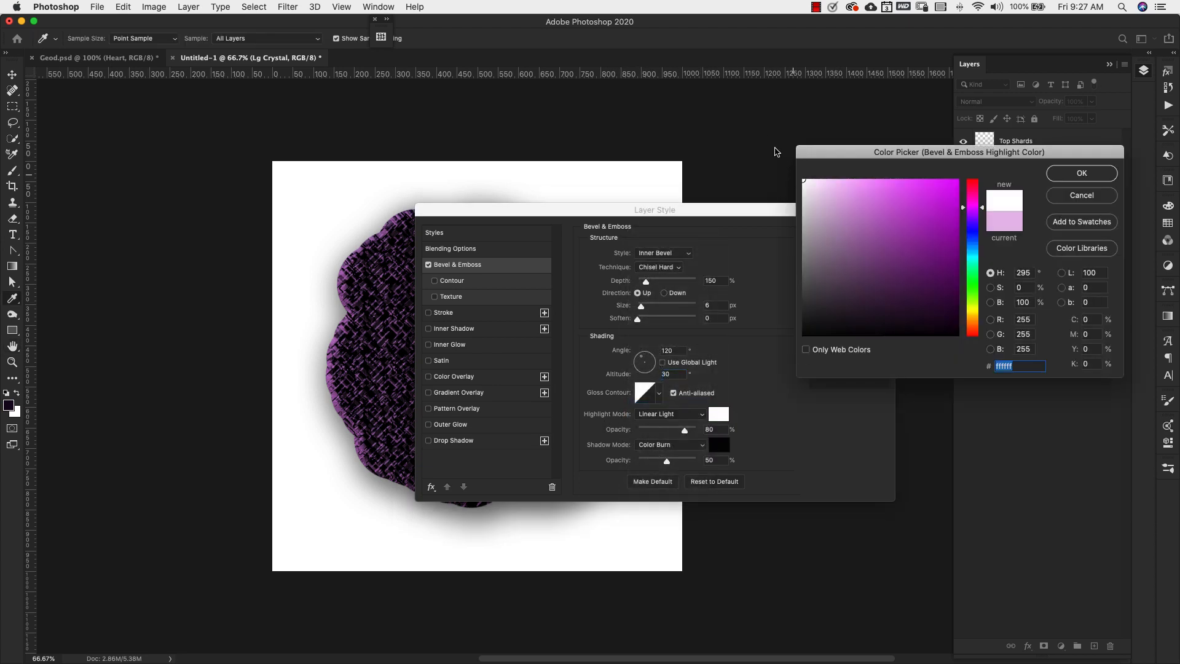
left_click(1080, 174)
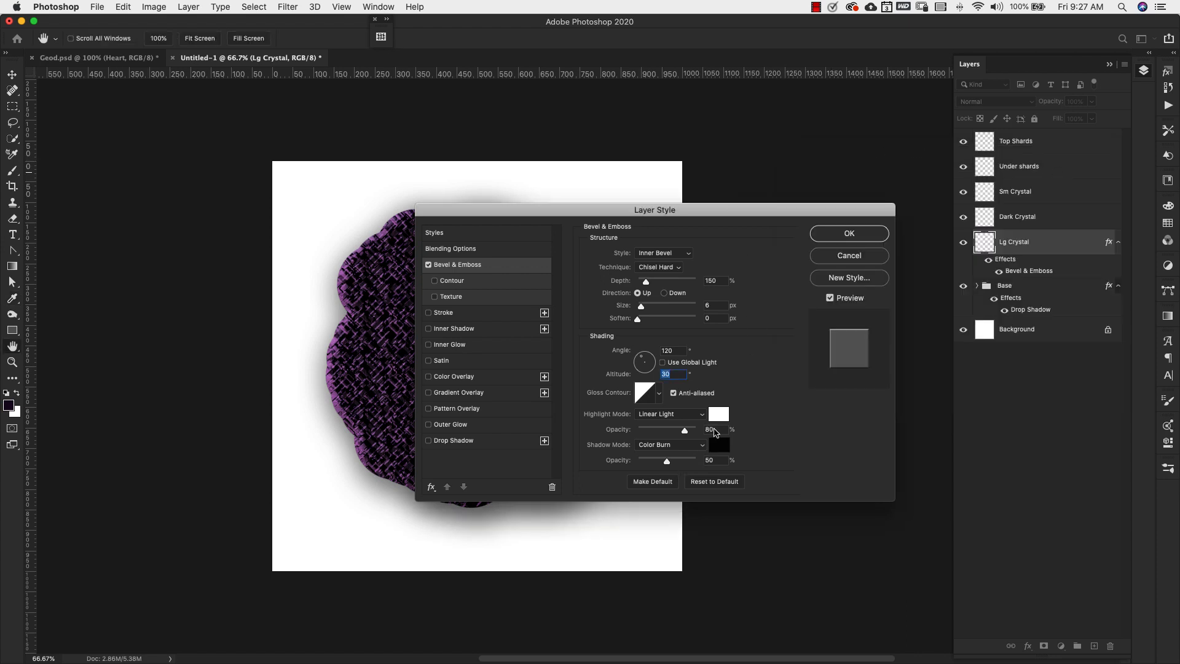
type("85")
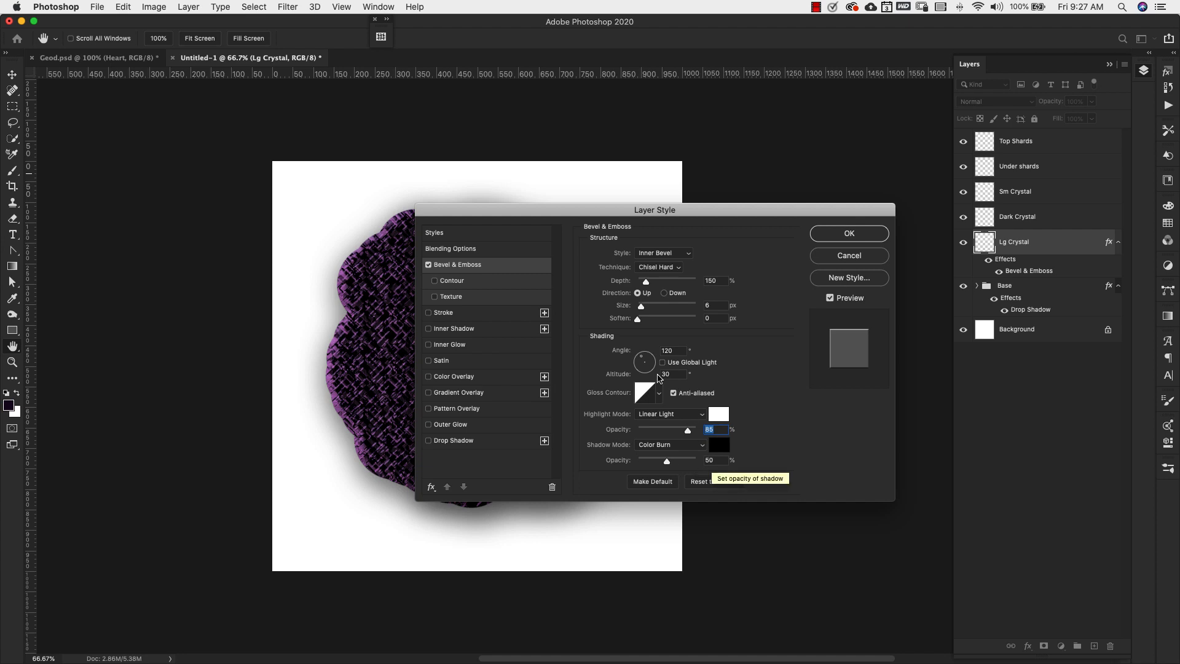
Enable the bevel's Contour for Lg Crystal and choose the Cone - Inverted shape
left_click(452, 281)
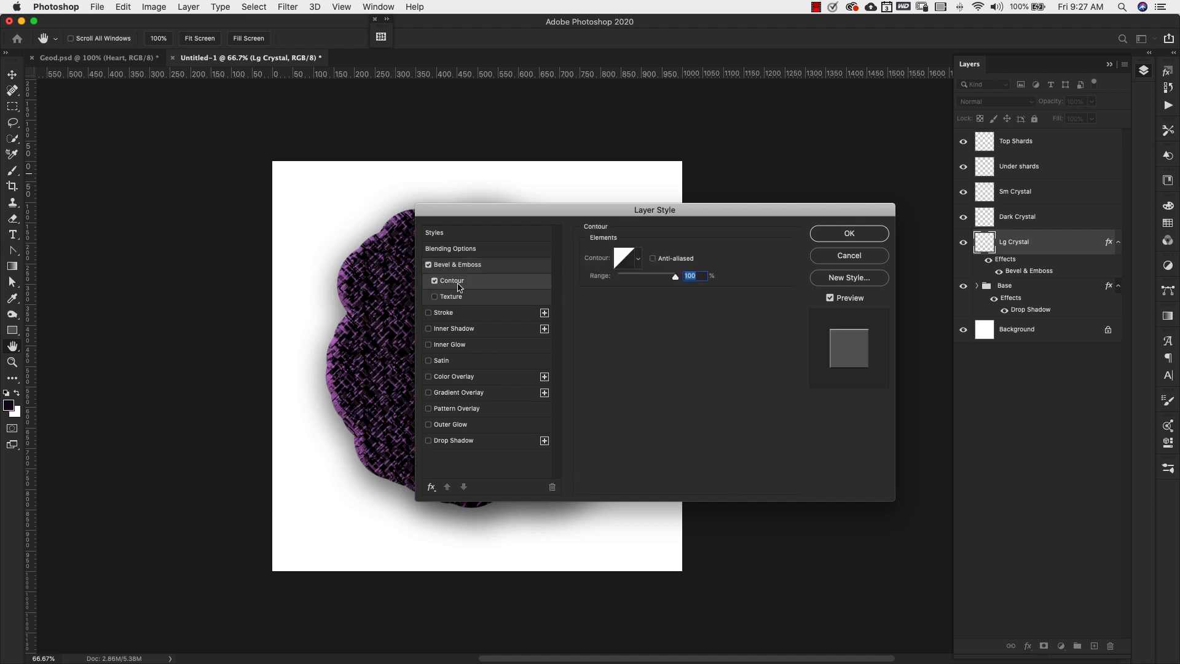
left_click(638, 259)
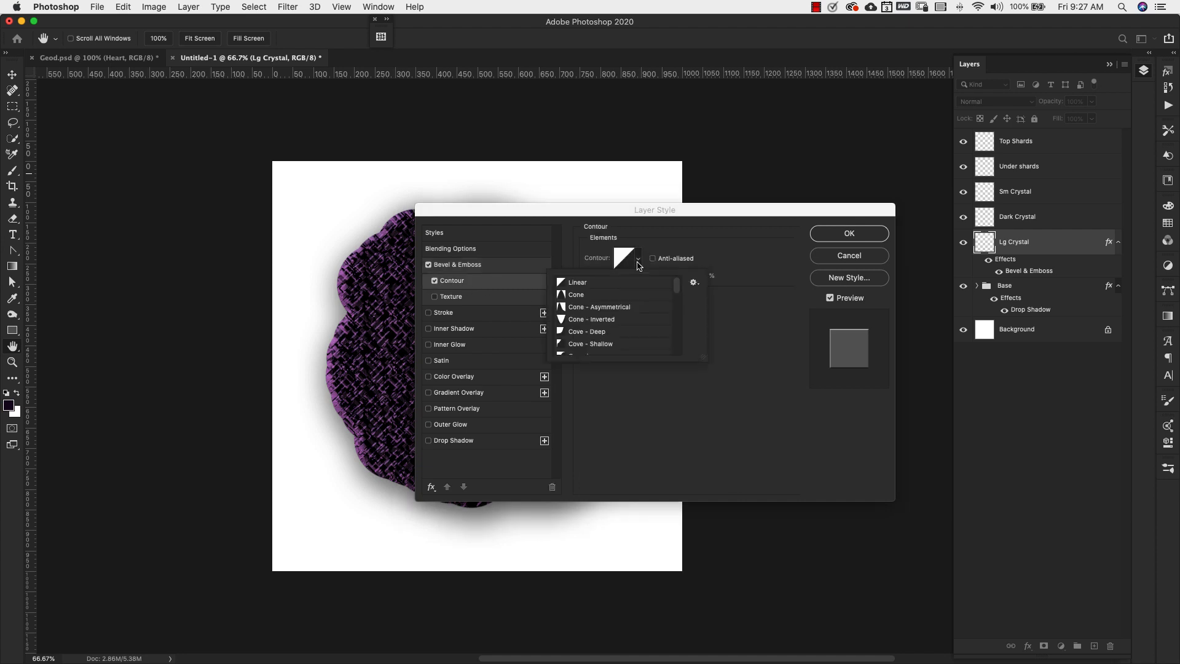
left_click(603, 319)
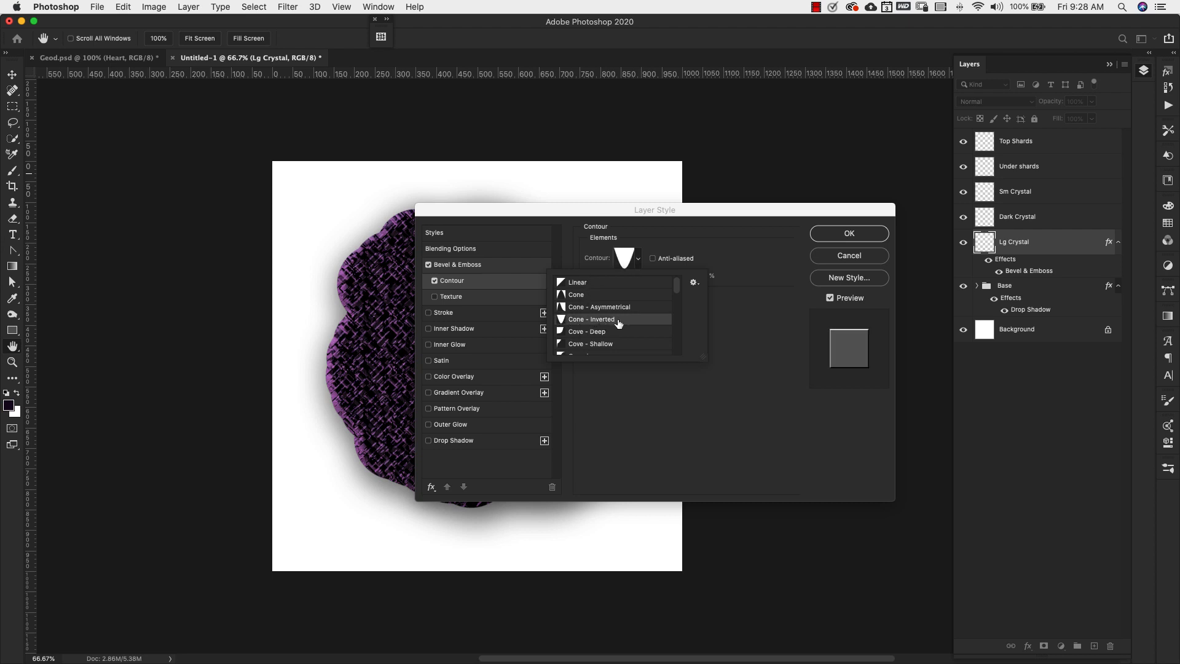
left_click(748, 272)
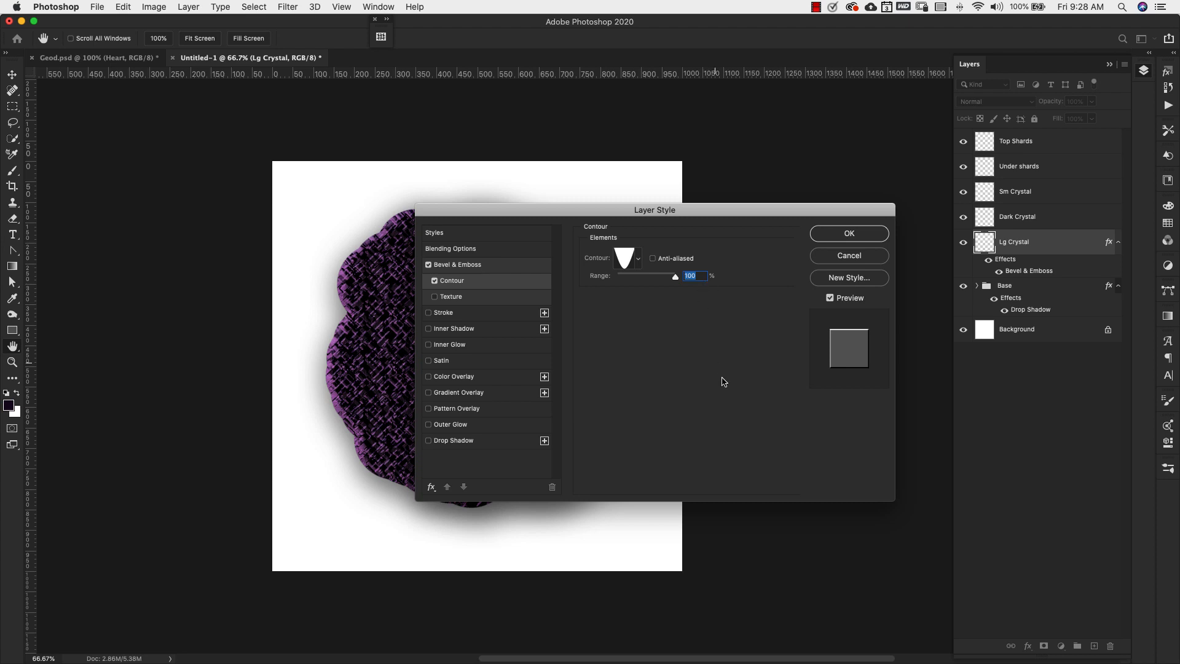
Add a Normal-mode Color Overlay in 62466d to Lg Crystal, apply the style and collapse its effects list
left_click(452, 377)
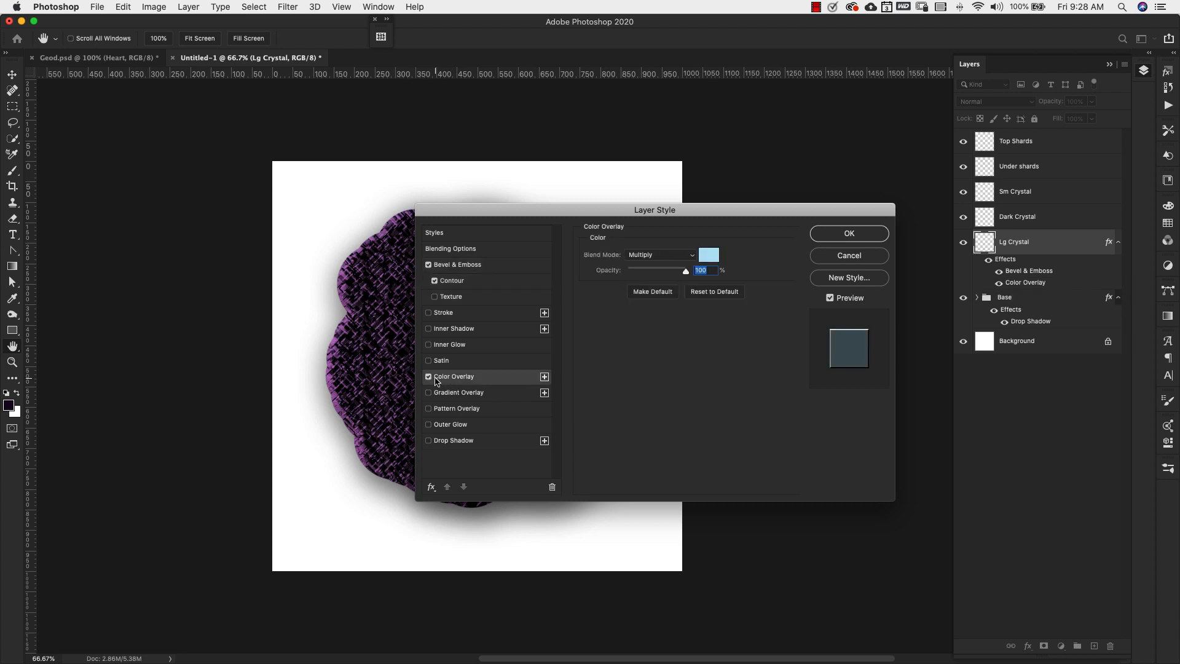
left_click(661, 255)
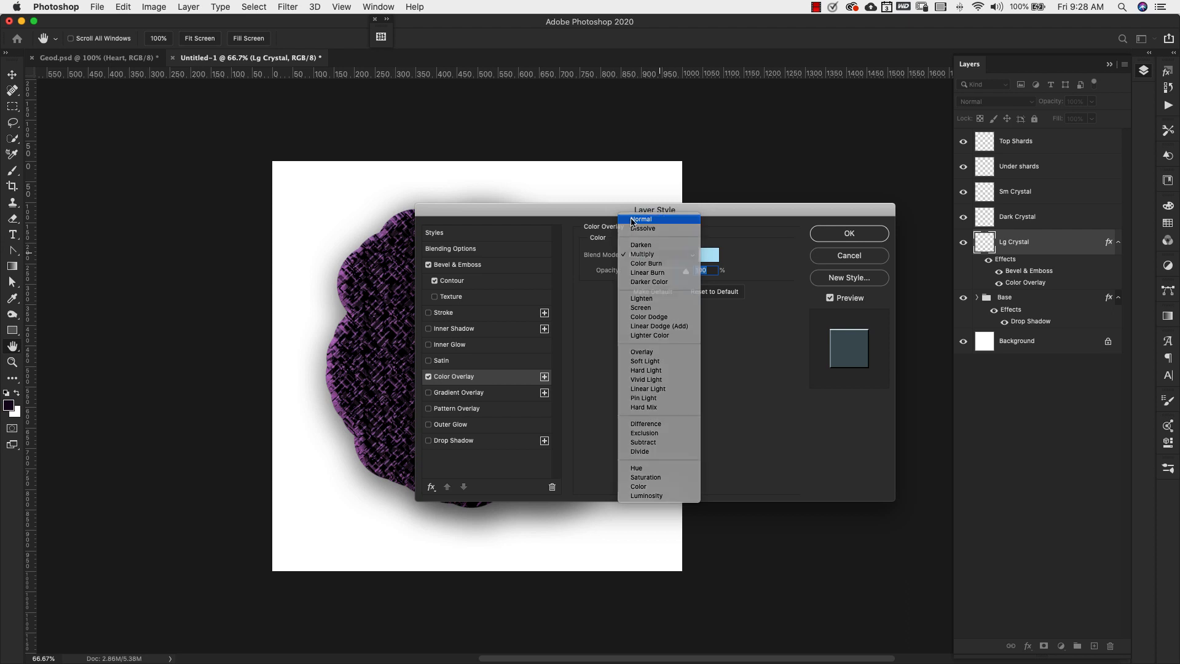
left_click(651, 222)
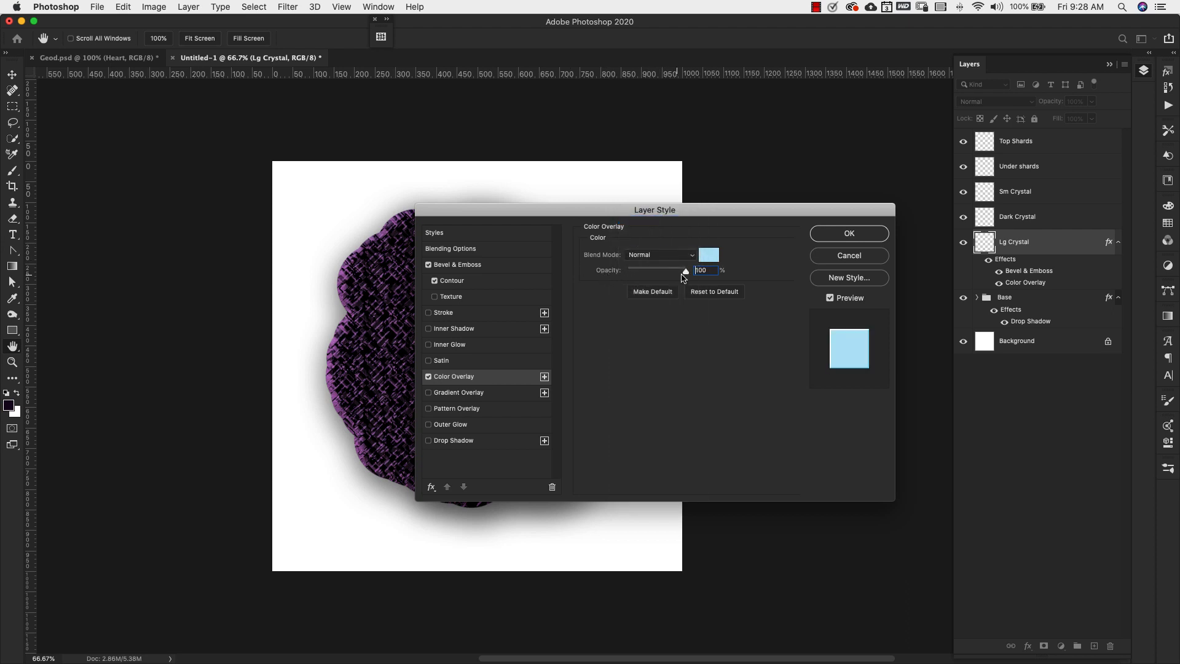
left_click(709, 254)
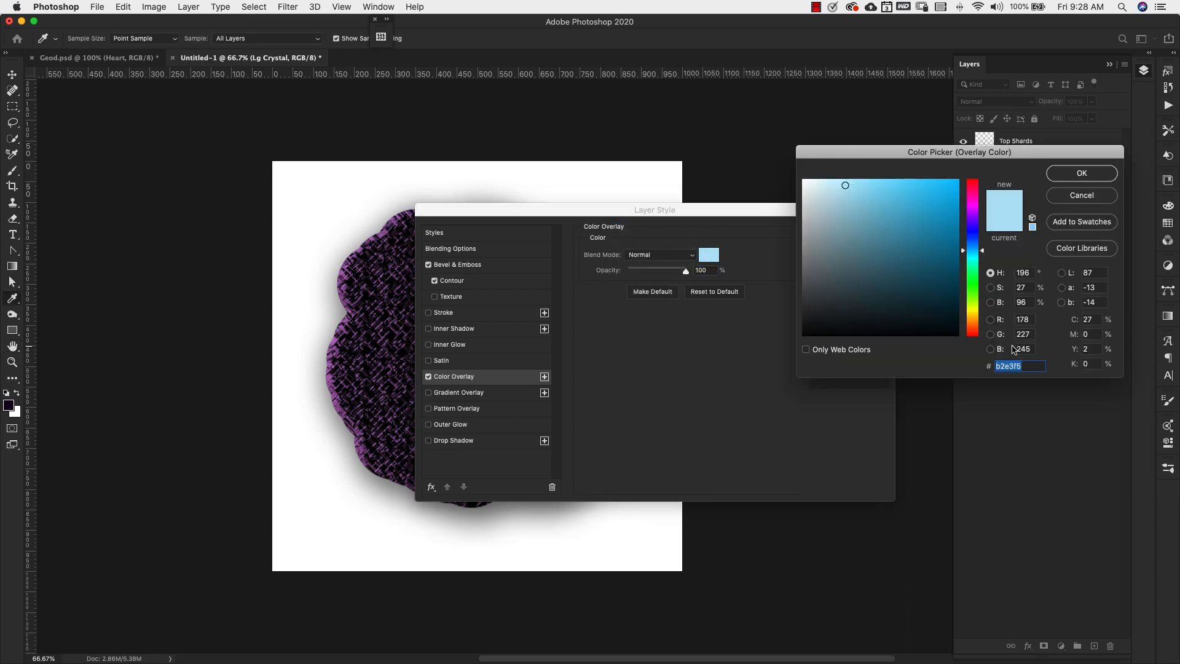
type("6")
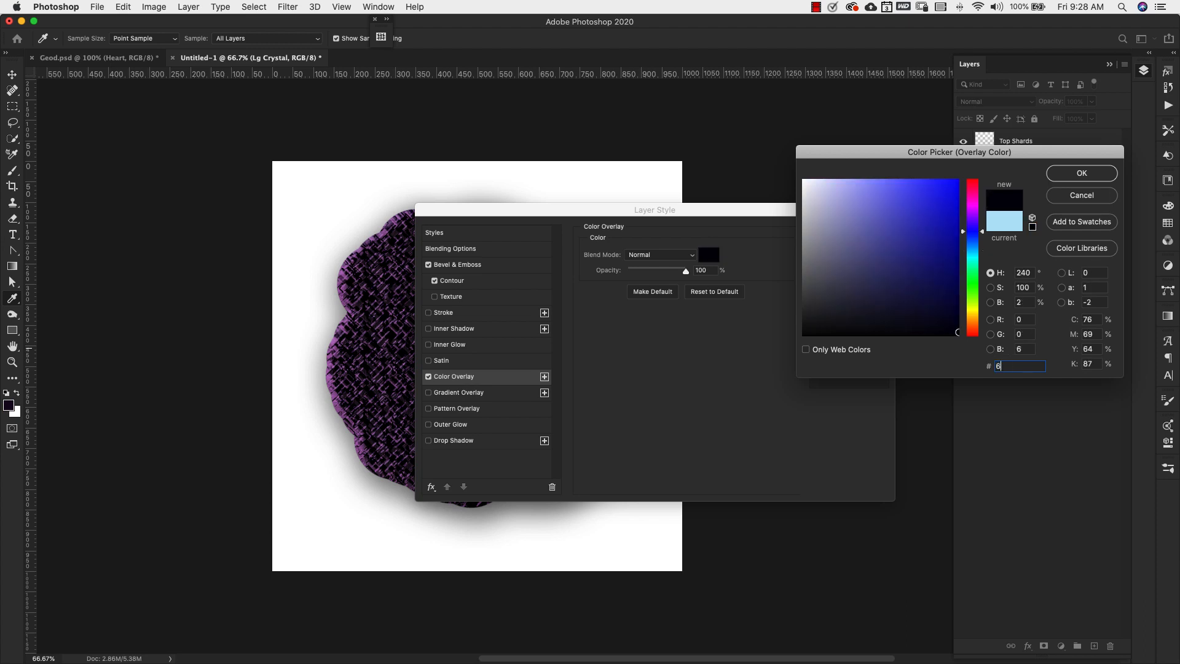
type("2466d")
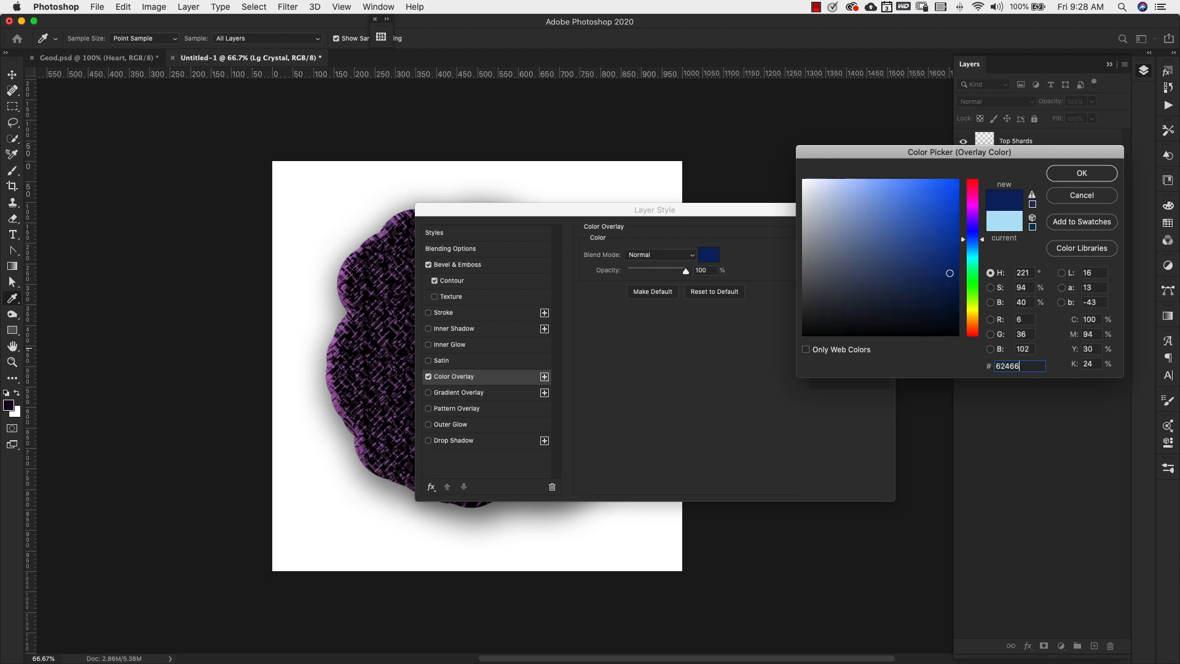
left_click(1083, 174)
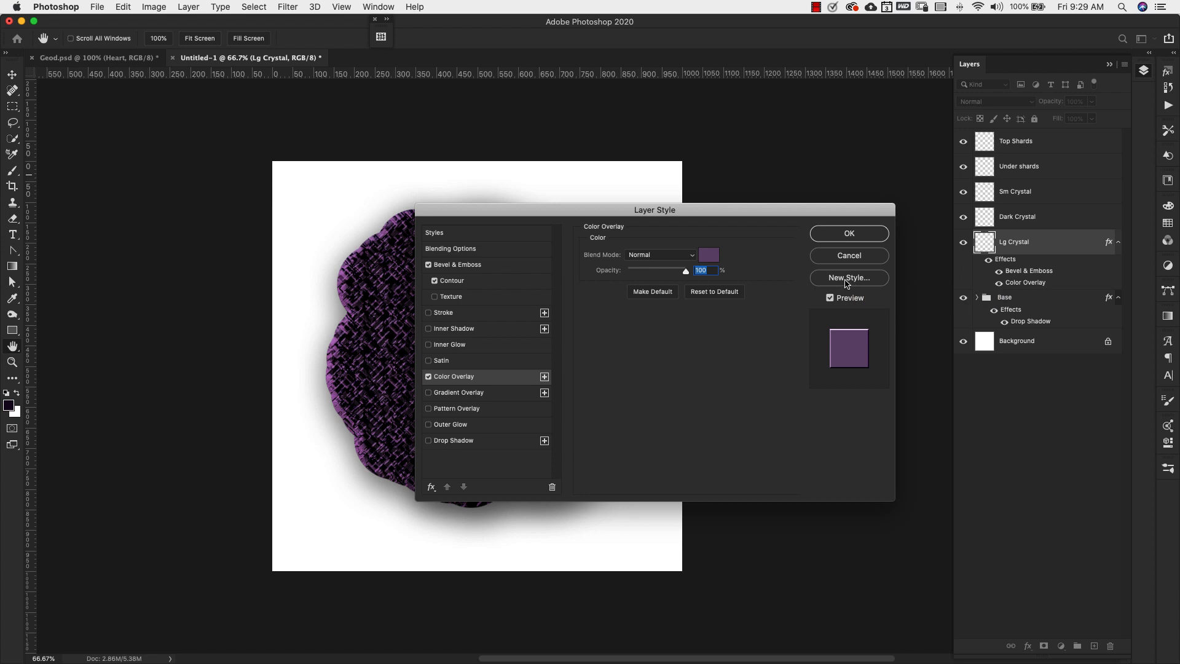
left_click(865, 237)
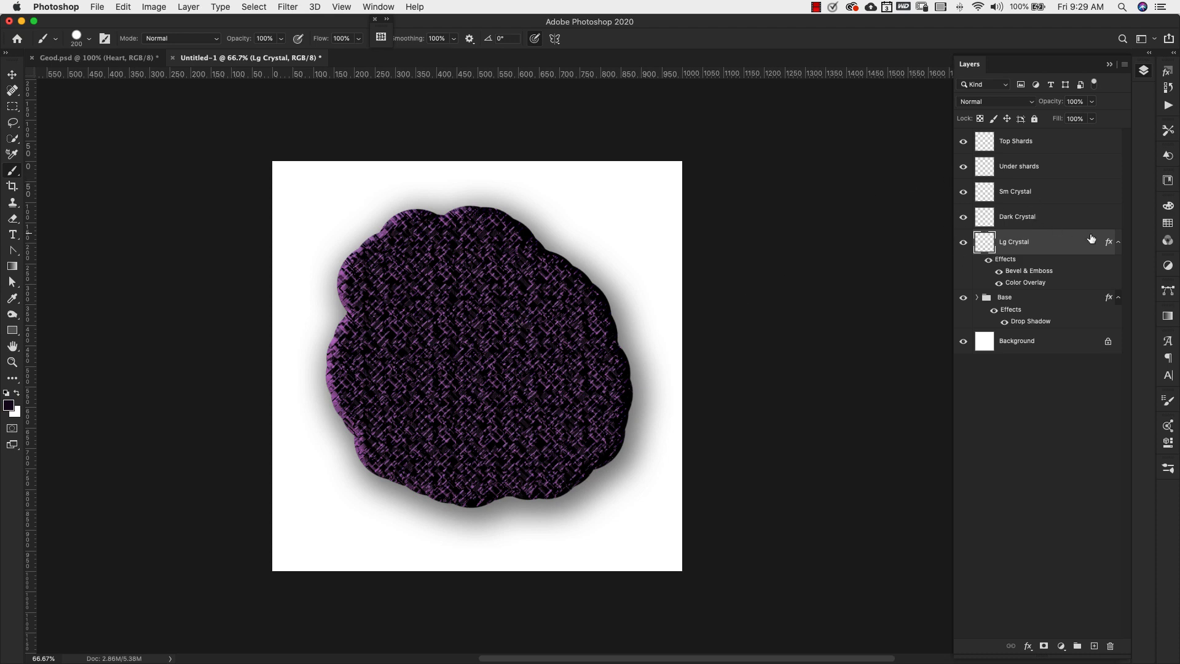
left_click(1118, 241)
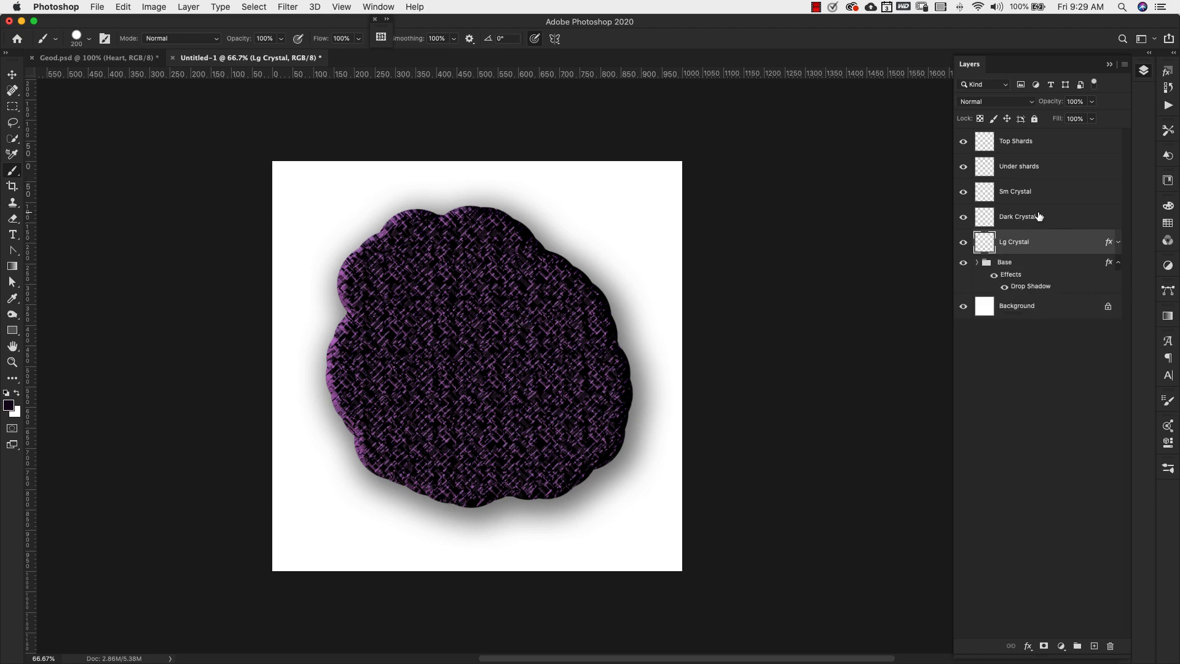
Add a Bevel & Emboss to the Sm Crystal layer with depth 100%, size 2 px and highlight opacity 100%
left_click(1070, 218)
left_click(1038, 246)
left_click(1058, 191)
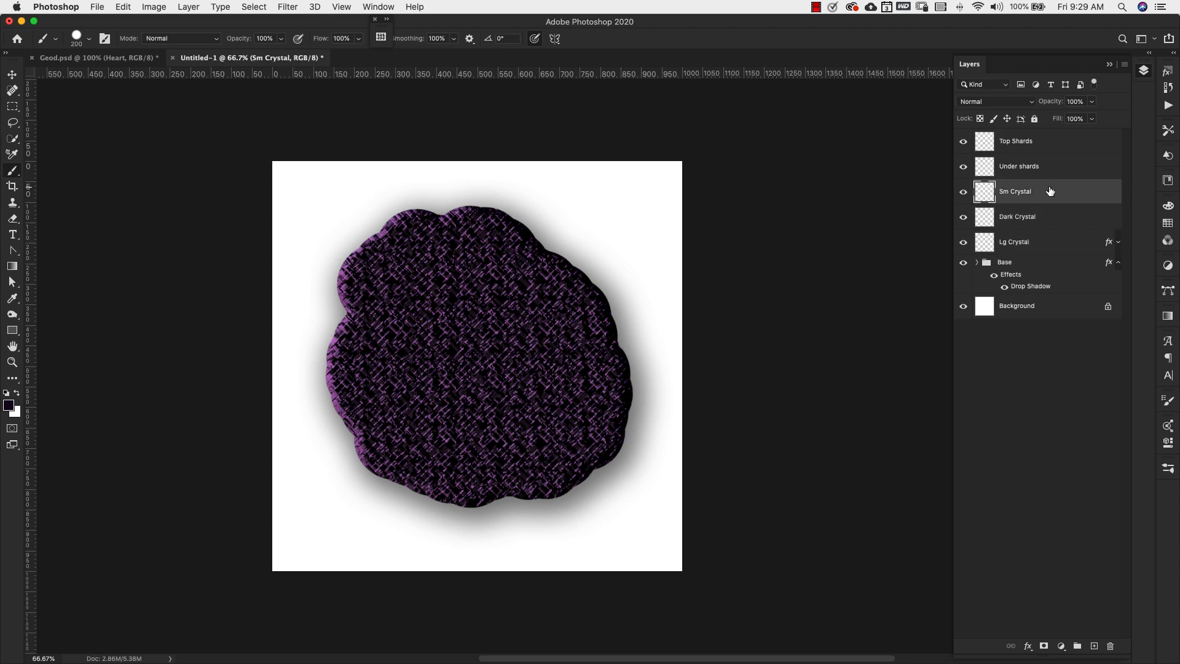
double_click(1103, 195)
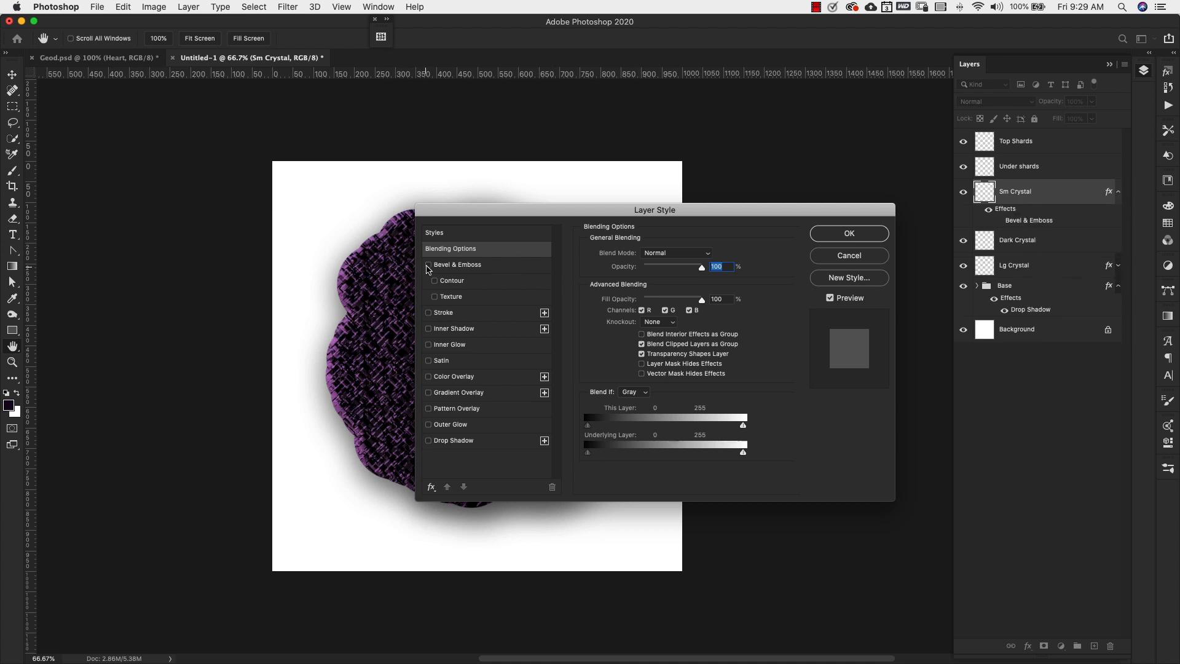
left_click(456, 266)
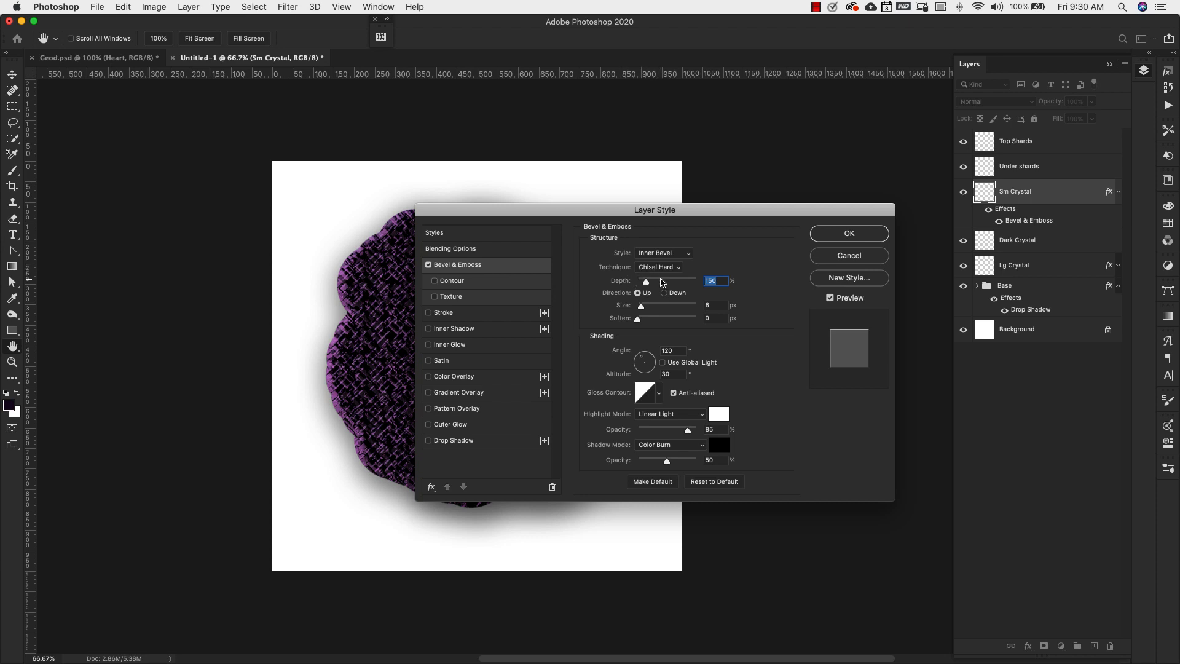
type("100")
key("Tab")
type("2")
left_click(715, 429)
type("100")
Enable the bevel's Contour for Sm Crystal with the Cone - Inverted shape
left_click(443, 283)
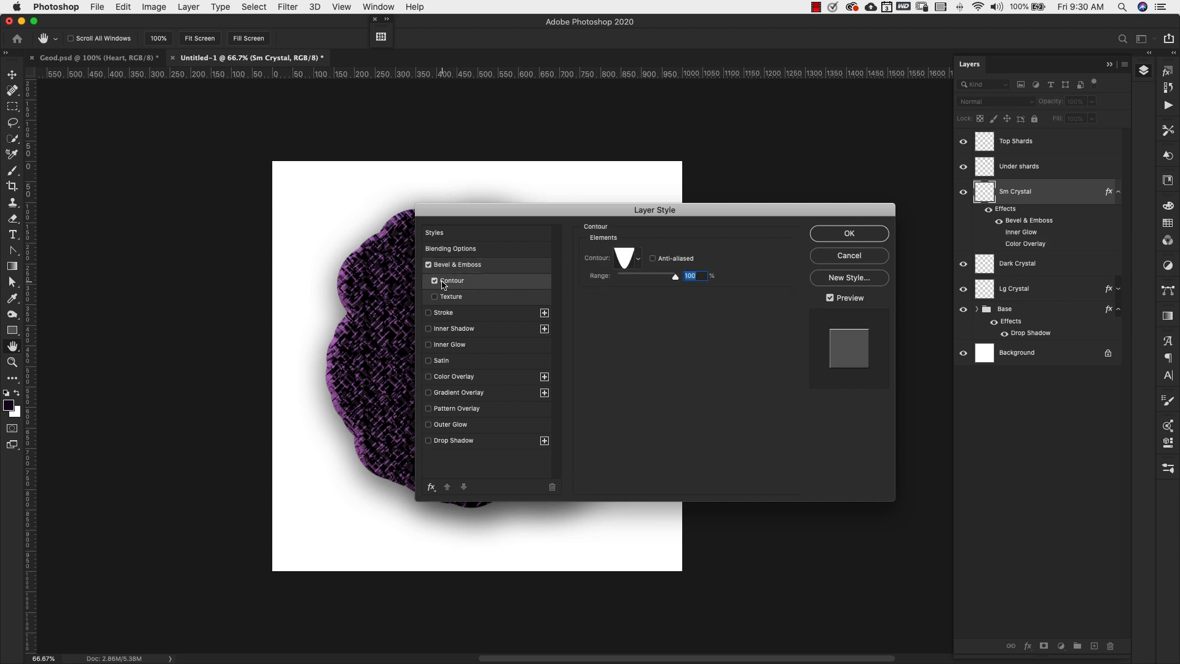
left_click(638, 260)
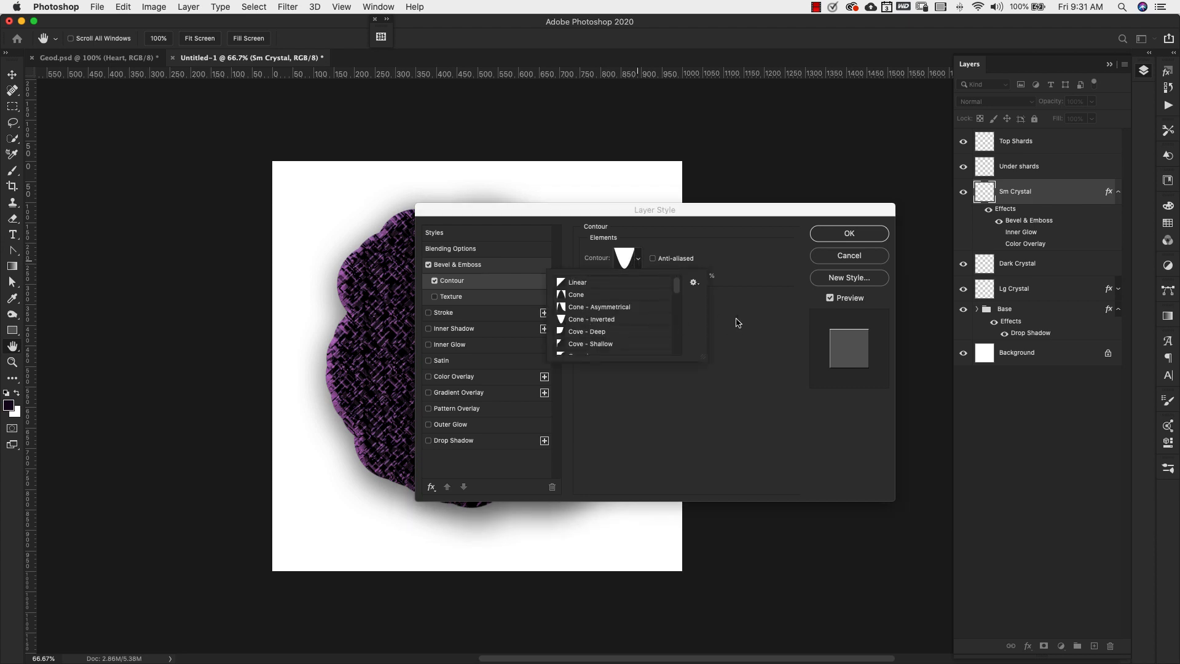
left_click(726, 296)
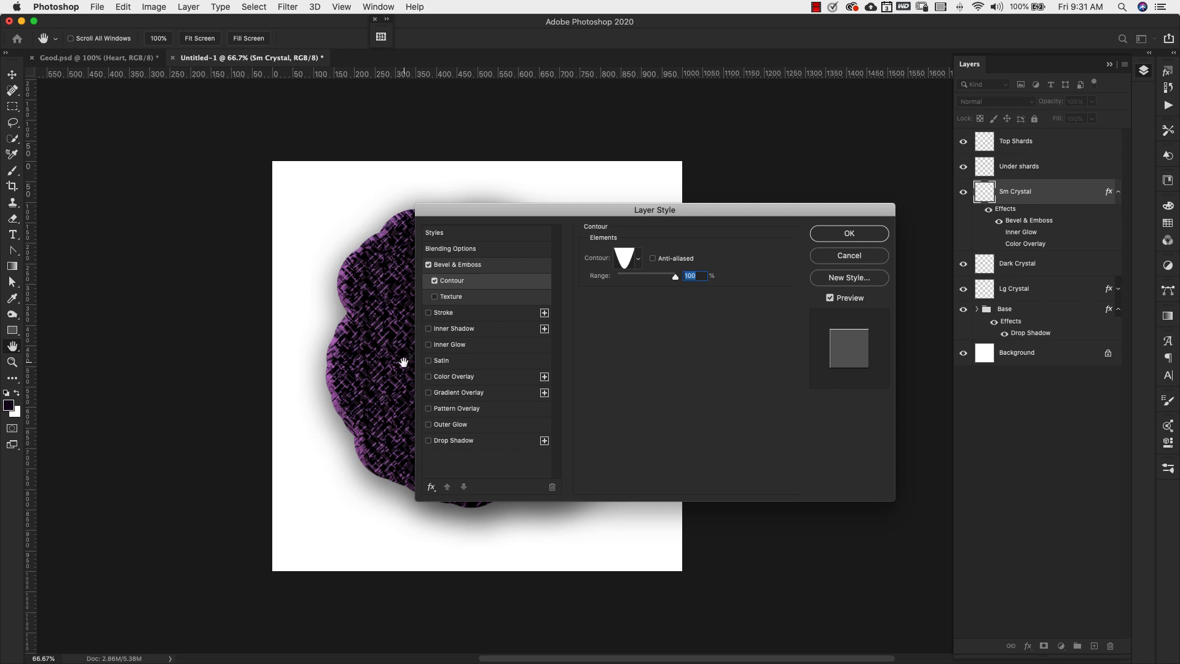
Add a Normal-mode Color Overlay in 62466d to Sm Crystal, apply the style and collapse its effects list
left_click(446, 377)
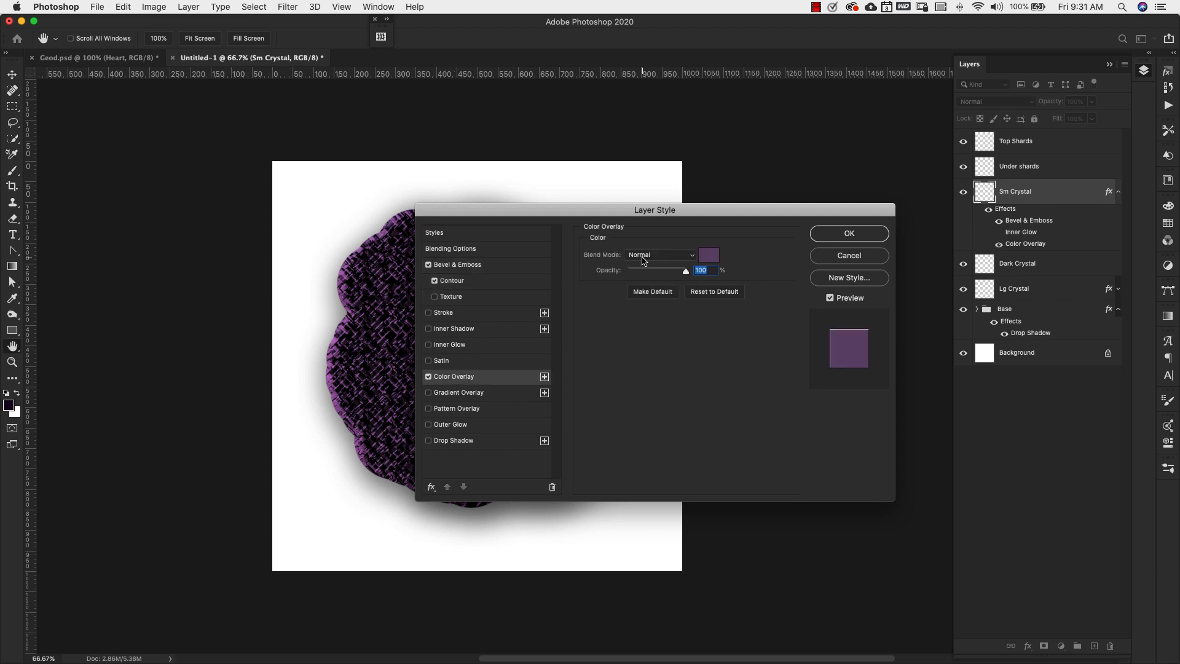
left_click(712, 257)
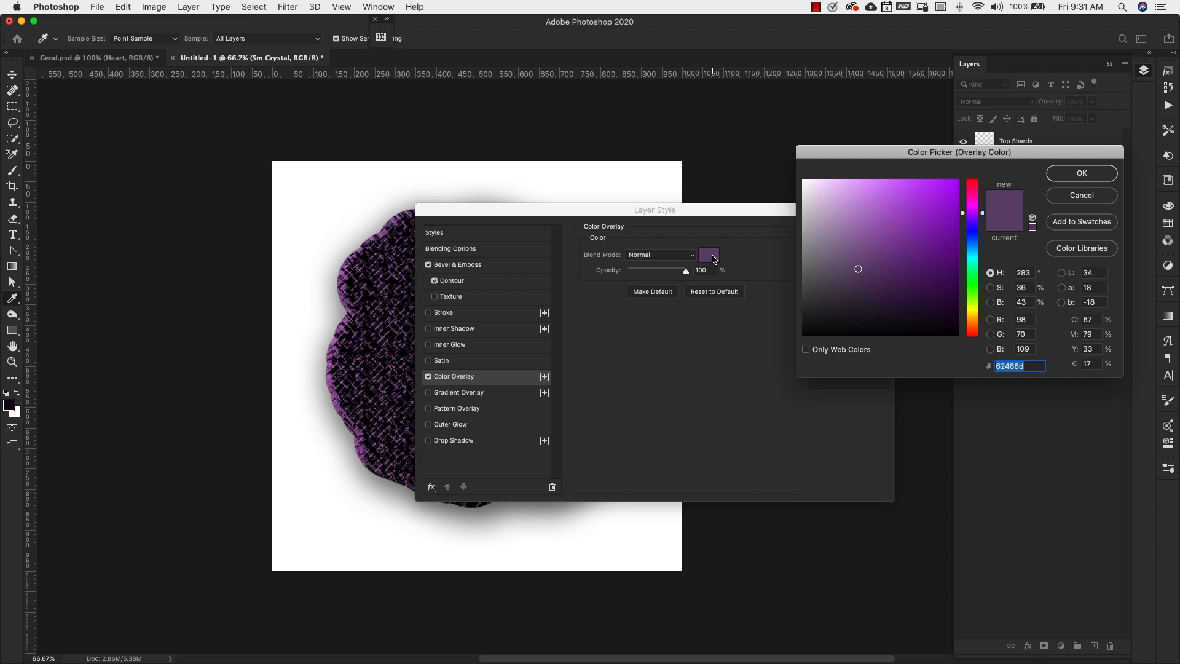
left_click(1097, 174)
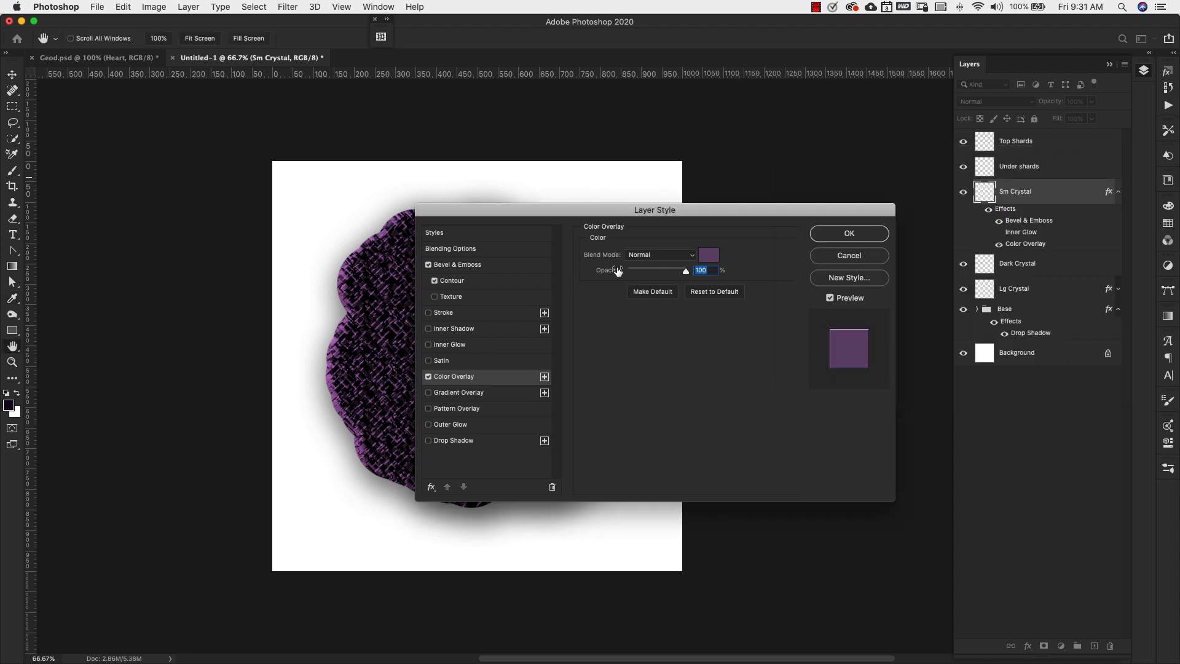
left_click(863, 232)
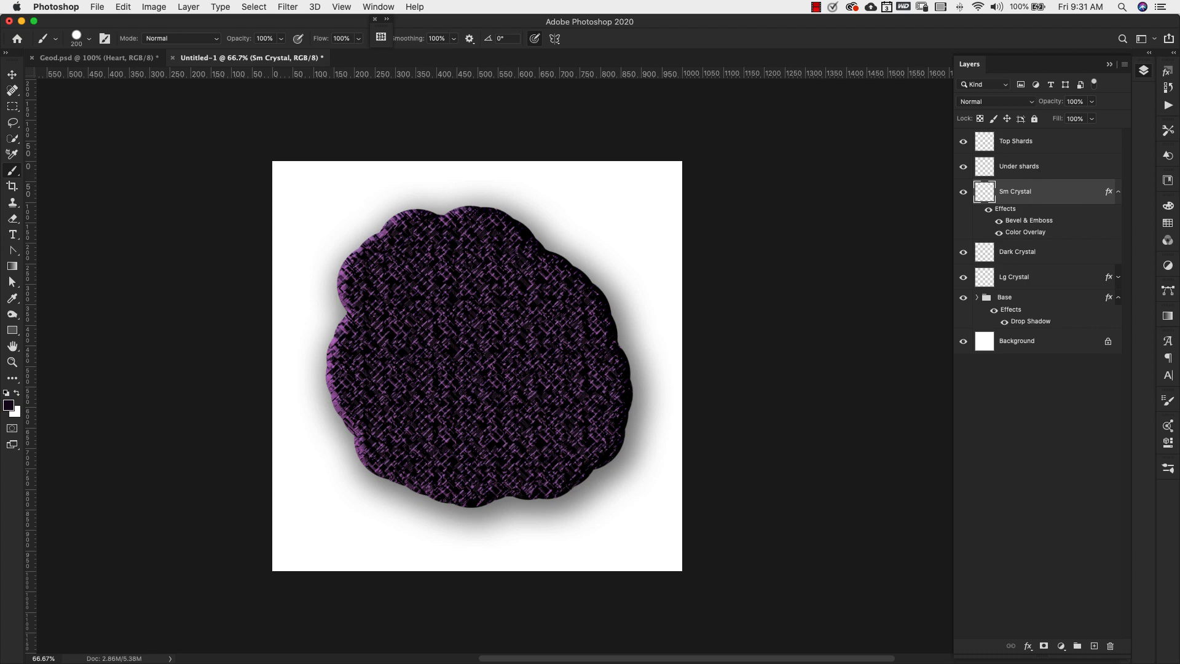
left_click(1118, 191)
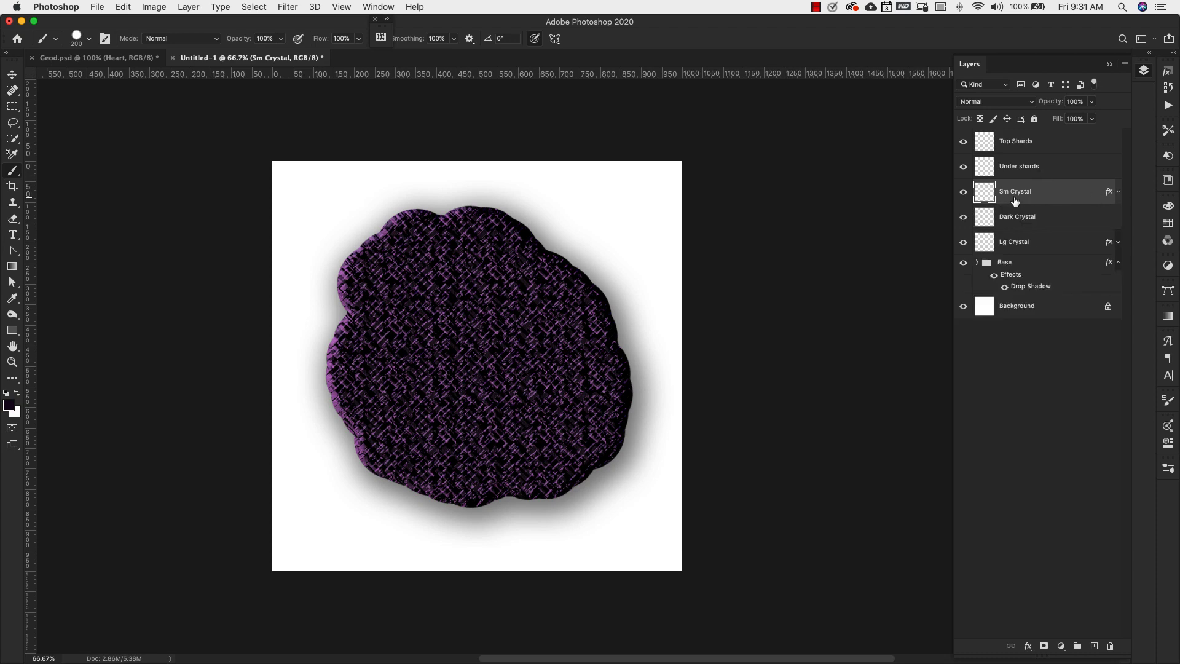
Add a Bevel & Emboss to the Dark Crystal layer with depth 375% and size 100 px
left_click(1055, 217)
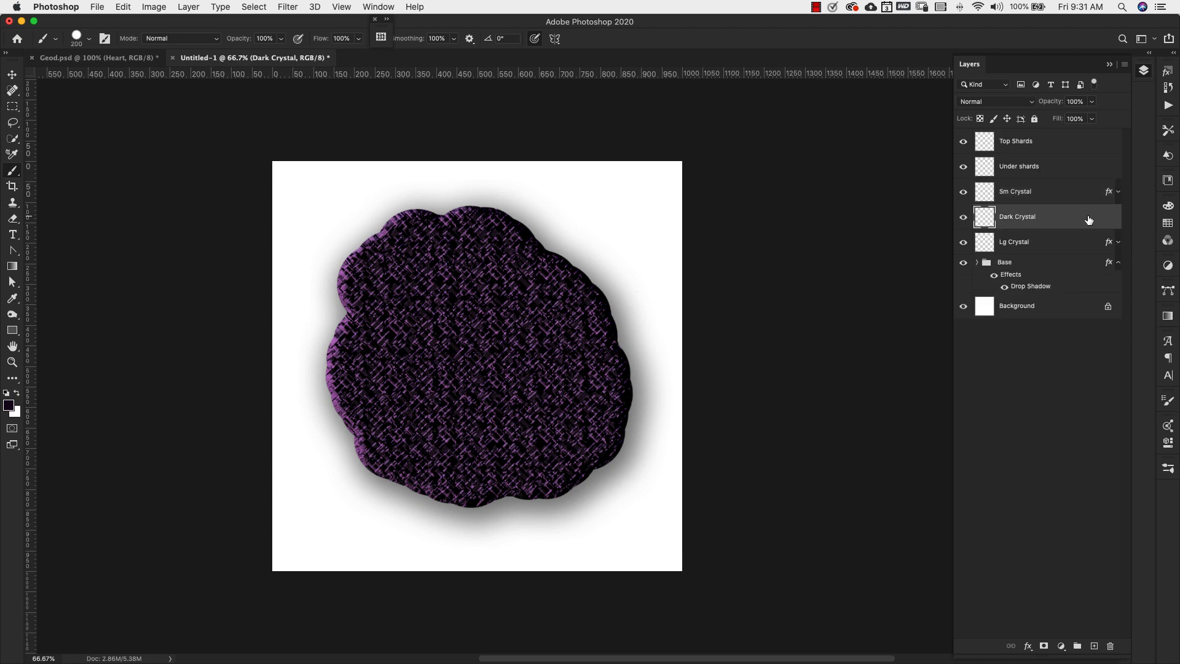
double_click(1088, 220)
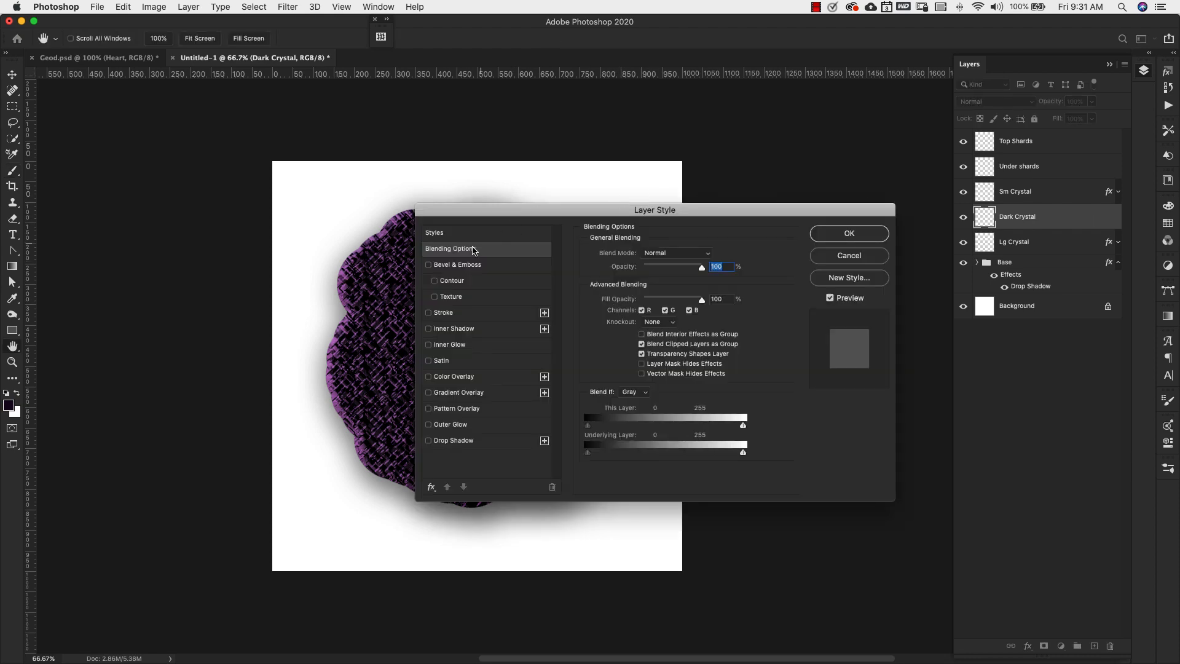
left_click(429, 265)
left_click(484, 270)
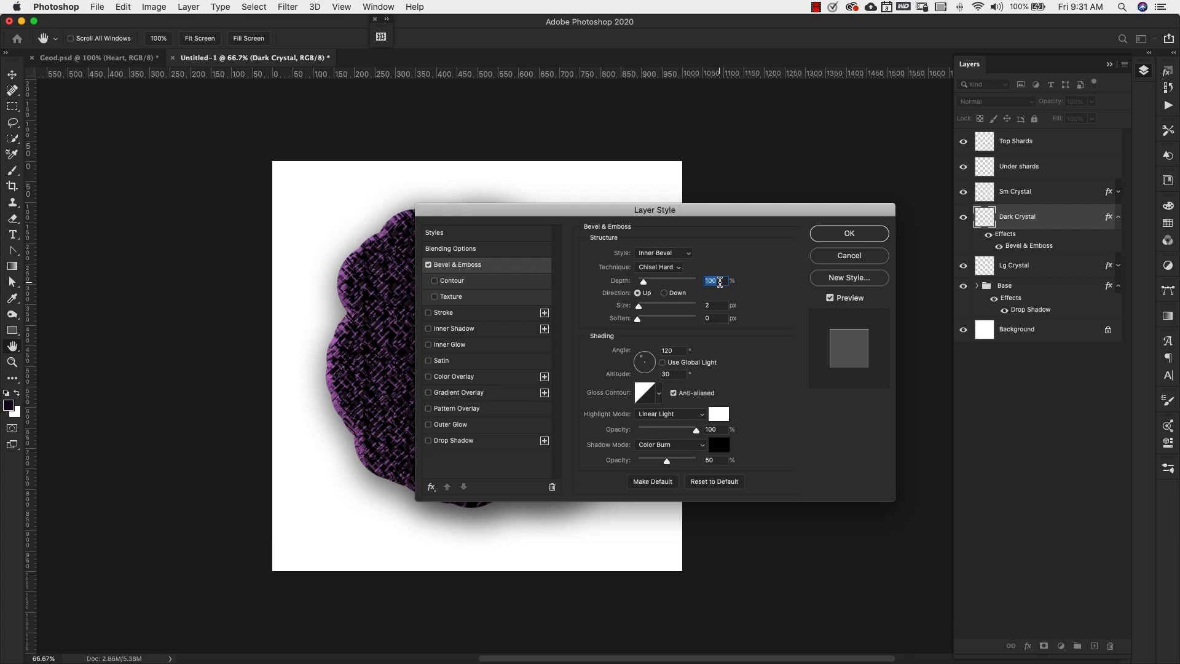
type("75")
key("Tab")
type("100")
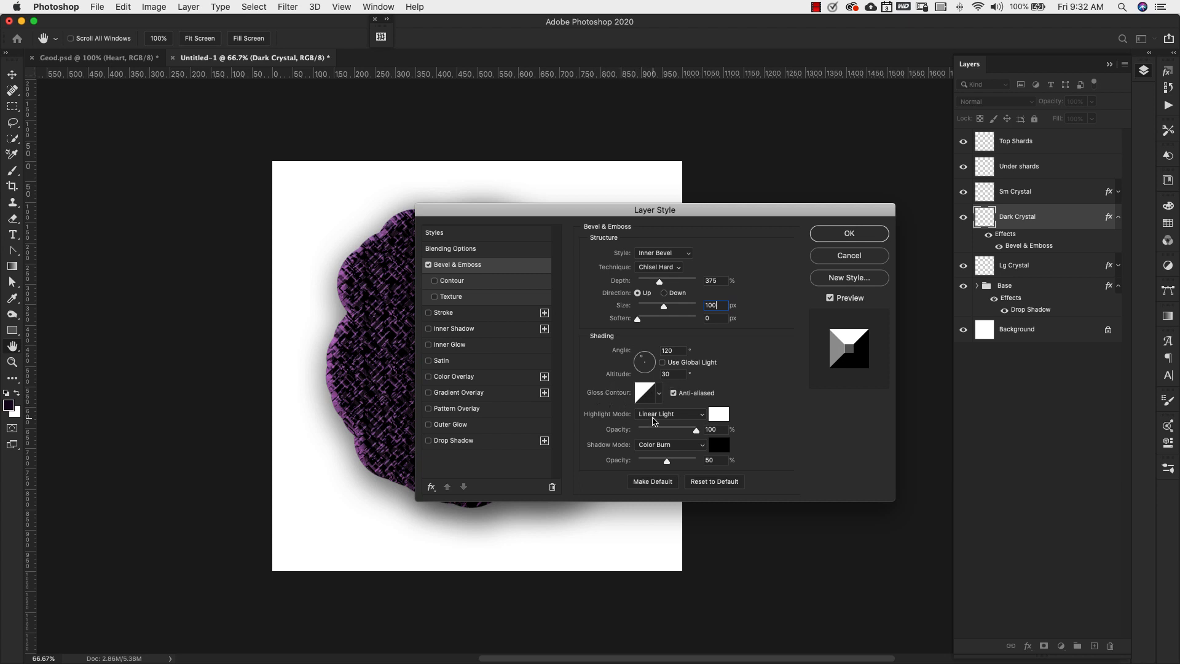
Set Dark Crystal's bevel highlight to Hard Light at 50% opacity, apply the style and collapse its effects list
left_click(686, 416)
left_click(647, 423)
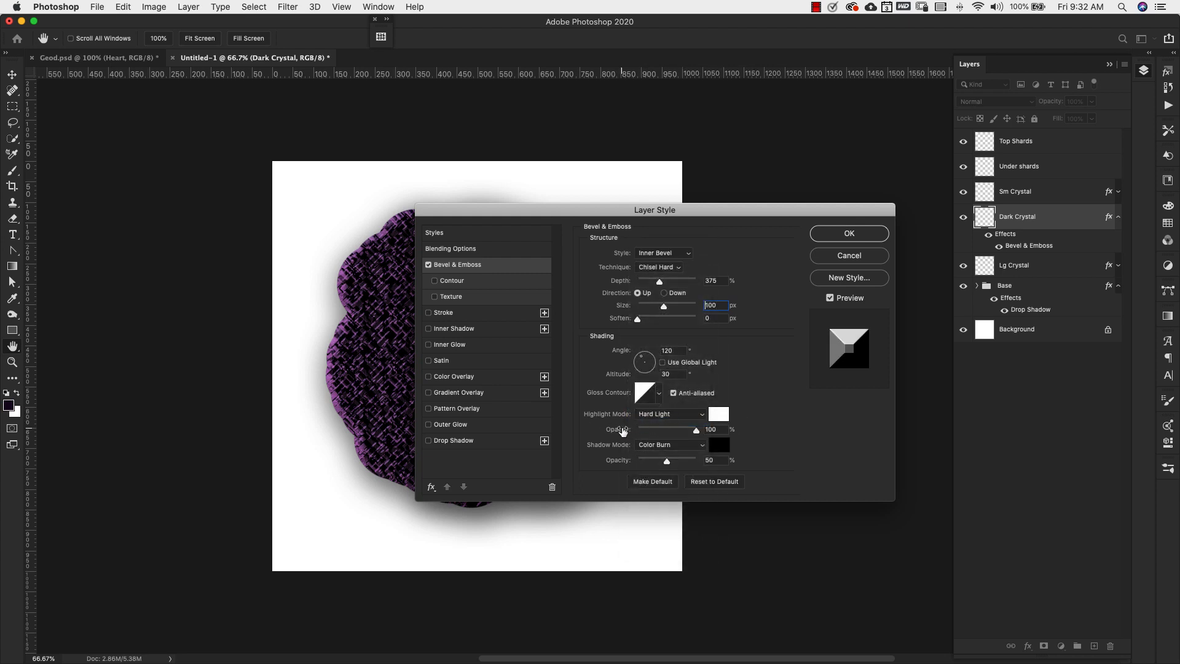
left_click(717, 430)
type("50")
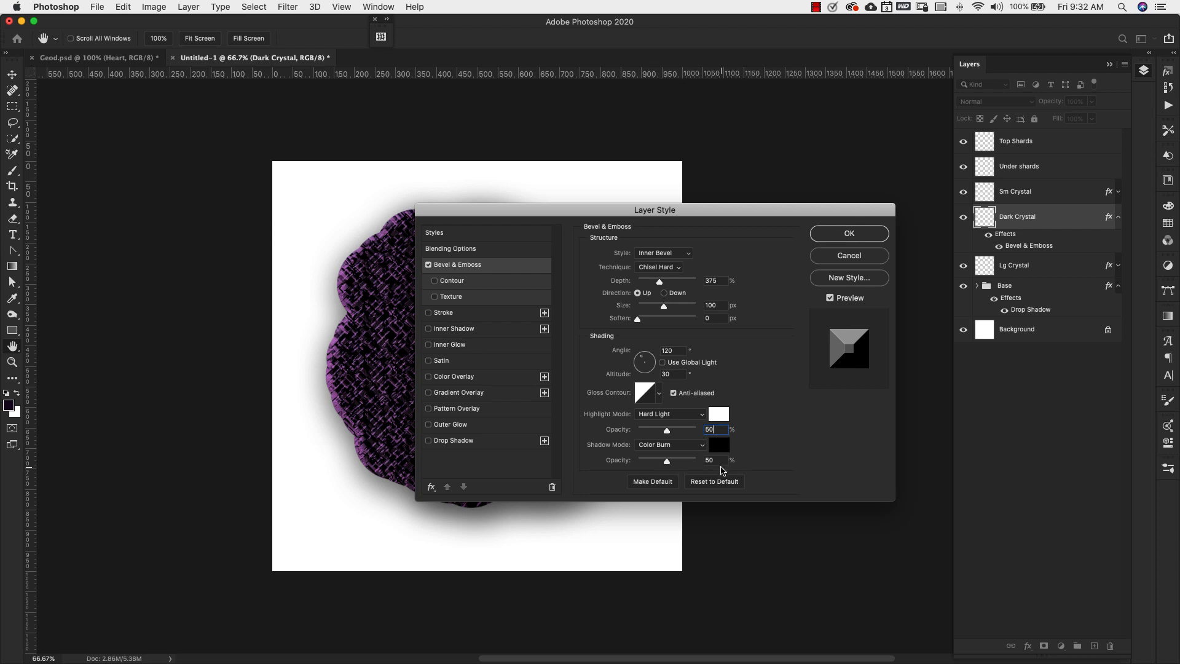
left_click(812, 236)
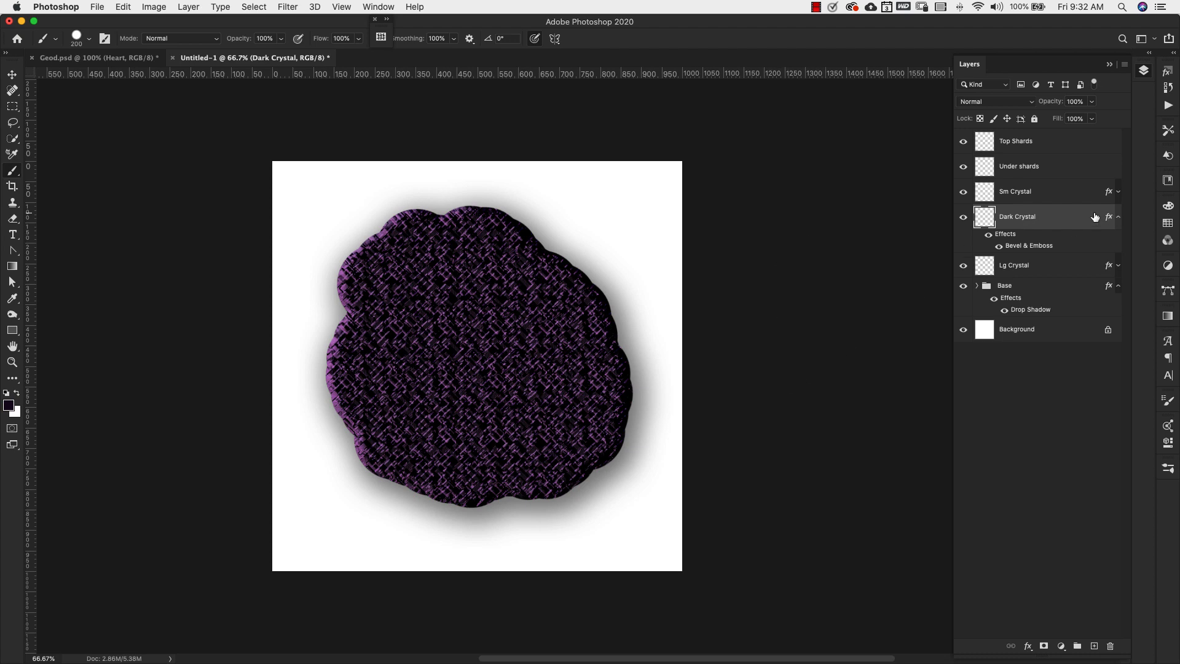
left_click(1118, 218)
Add a Bevel & Emboss to the Under shards layer with depth 100% and size 6 px
left_click(1087, 167)
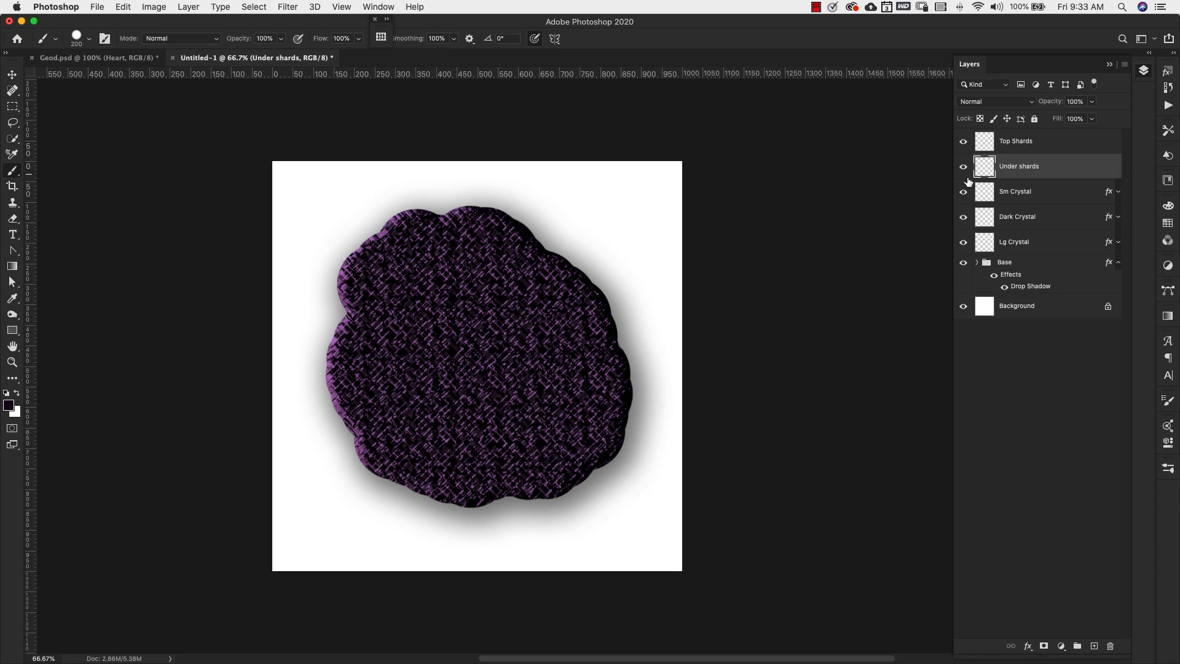
double_click(1097, 168)
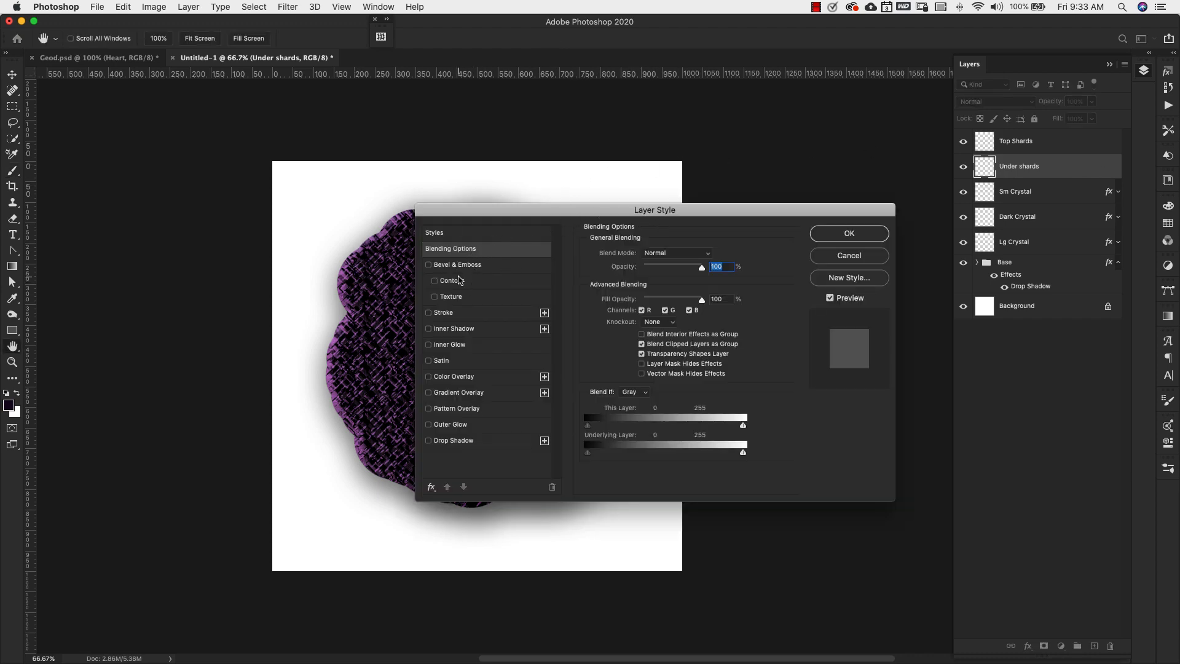
left_click(428, 265)
left_click(471, 269)
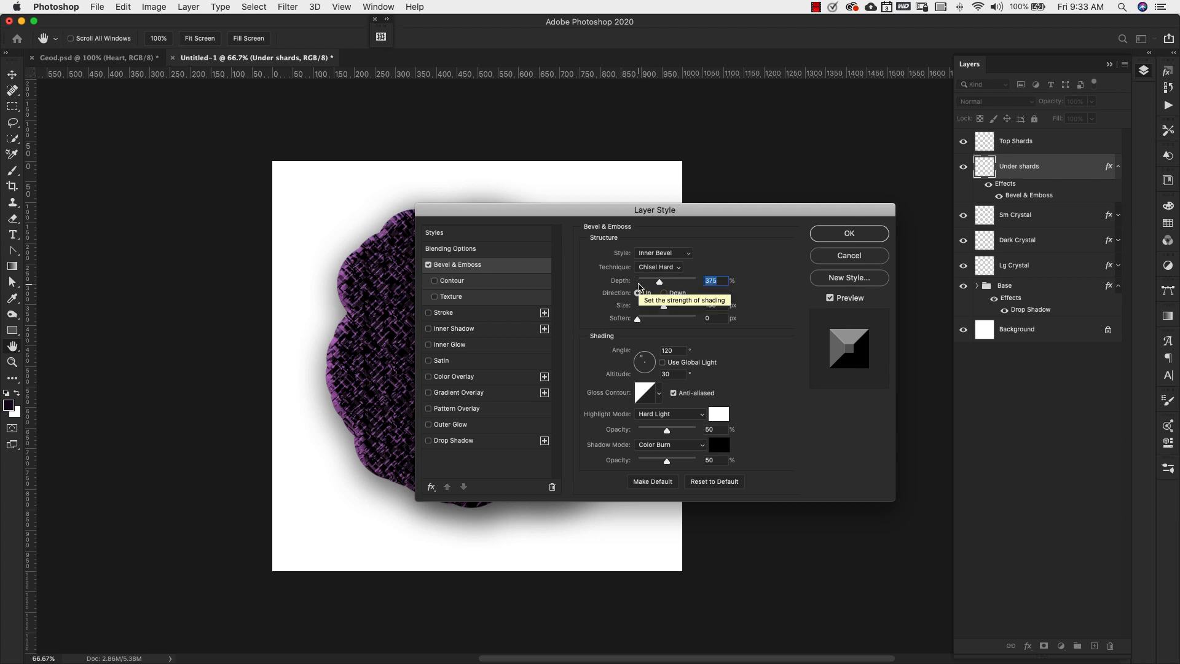
type("100")
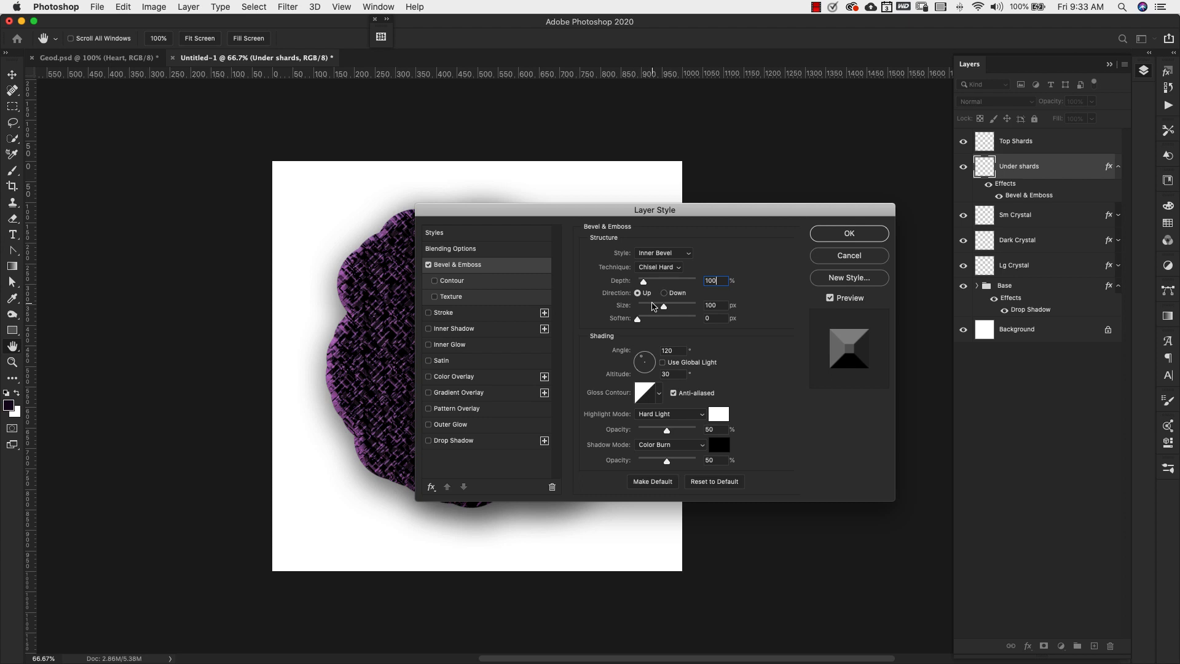
double_click(715, 305)
type("6")
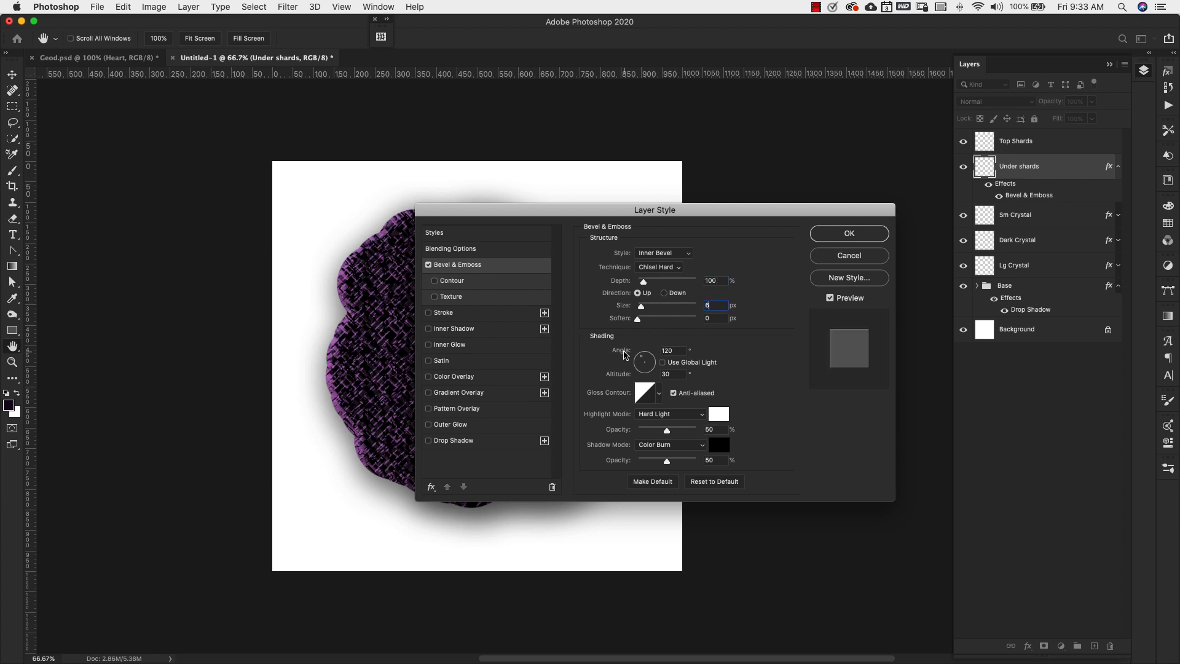
Set the Under shards bevel's angle to 150° and its highlight to Vivid Light at 100% opacity
double_click(668, 351)
type("150")
left_click(678, 419)
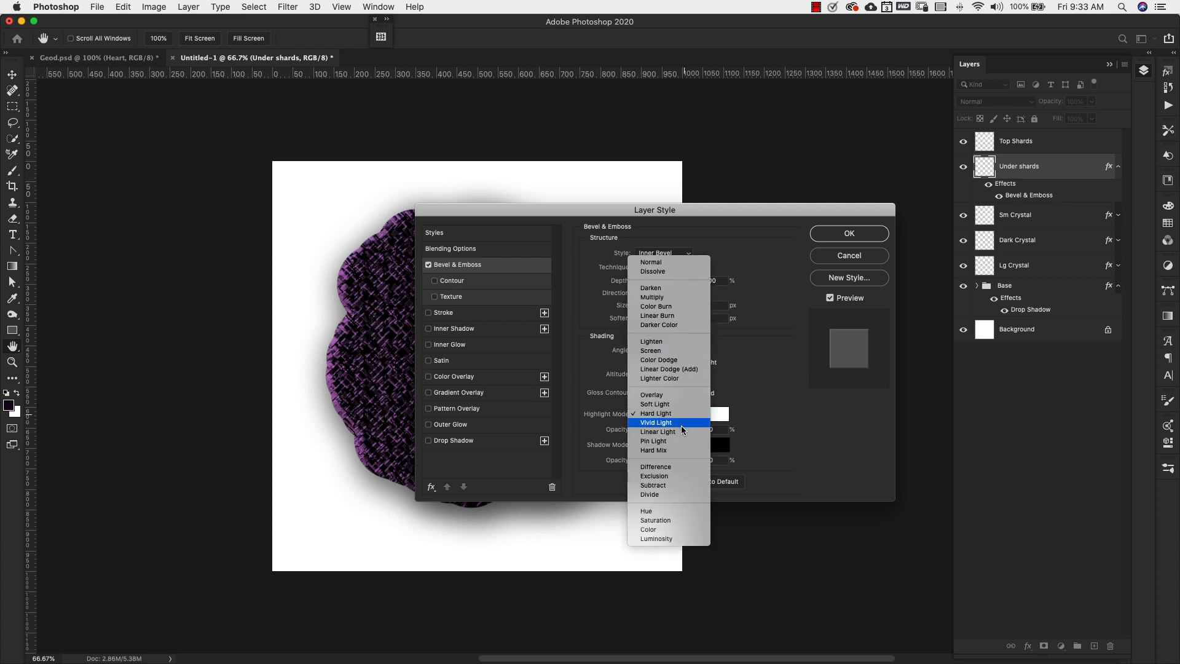
left_click(681, 423)
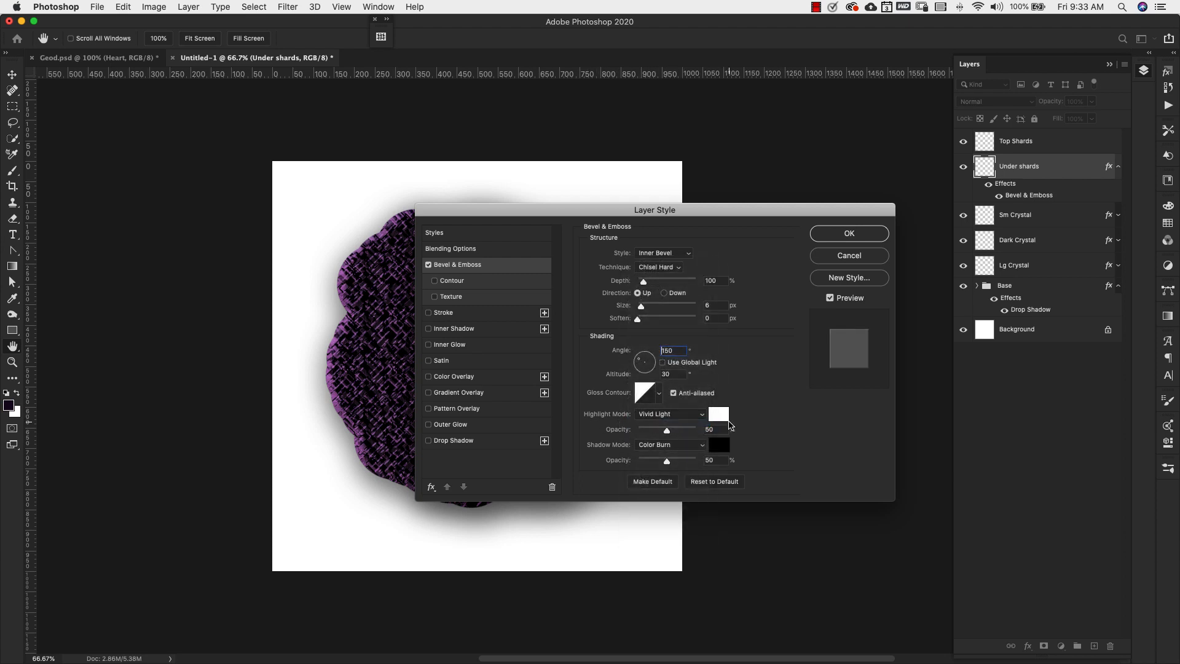
left_click_drag(667, 433, 704, 432)
Enable the bevel's Contour for Under shards with the Cone - Inverted shape
left_click(466, 283)
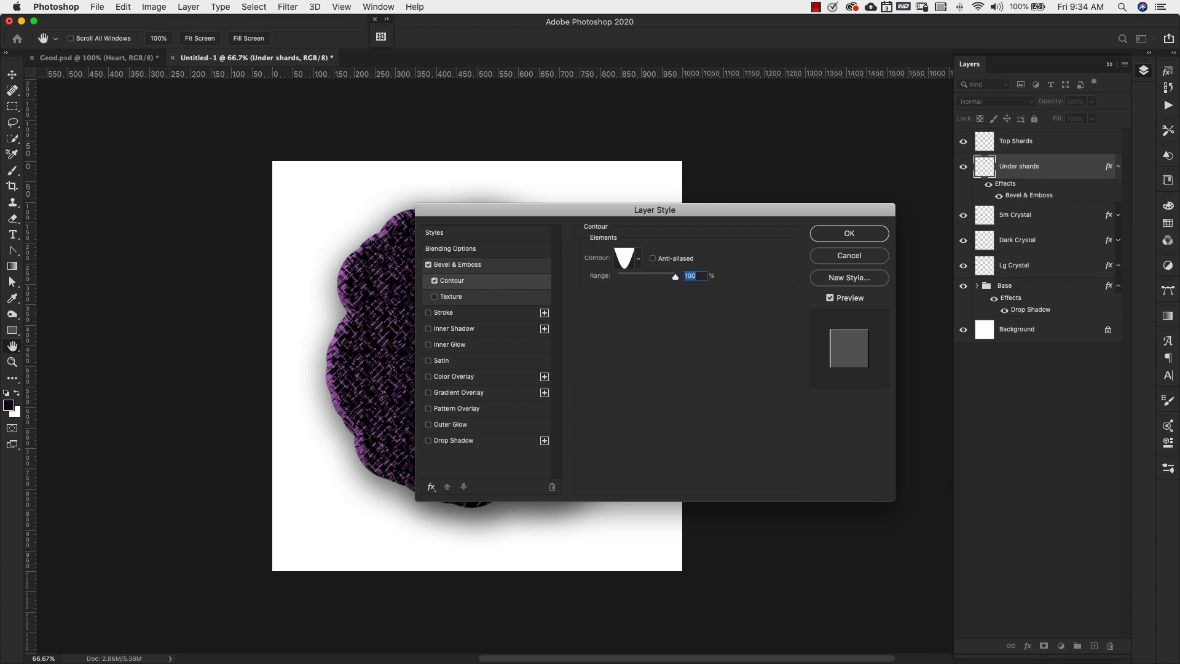
left_click(639, 259)
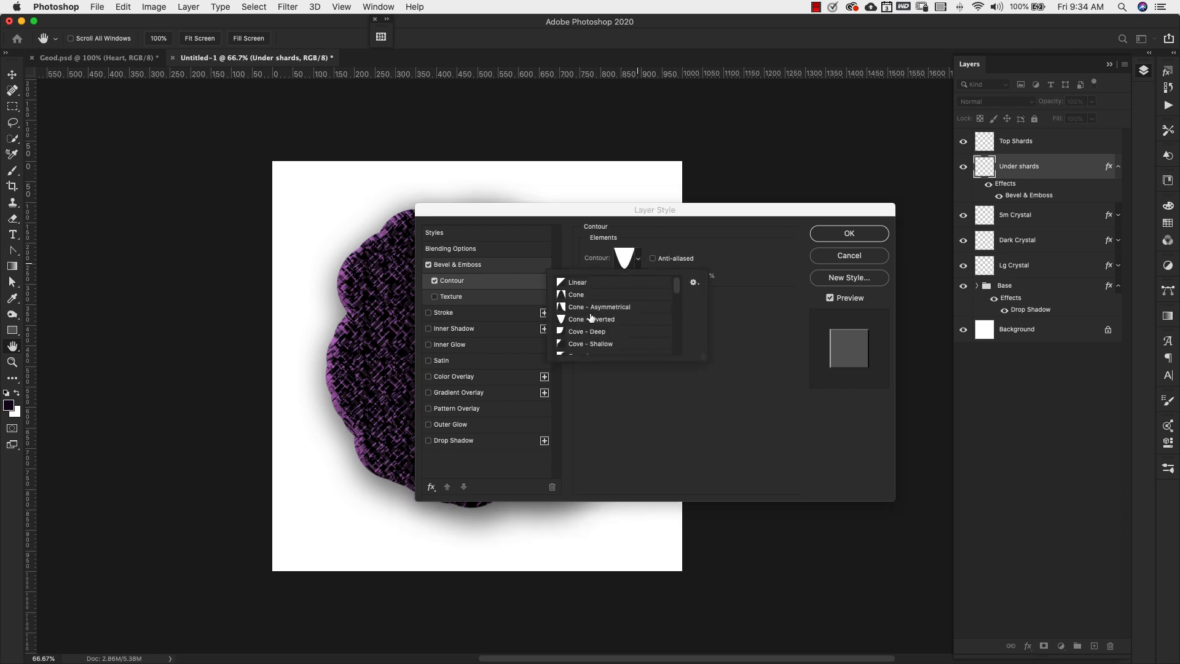
left_click(714, 305)
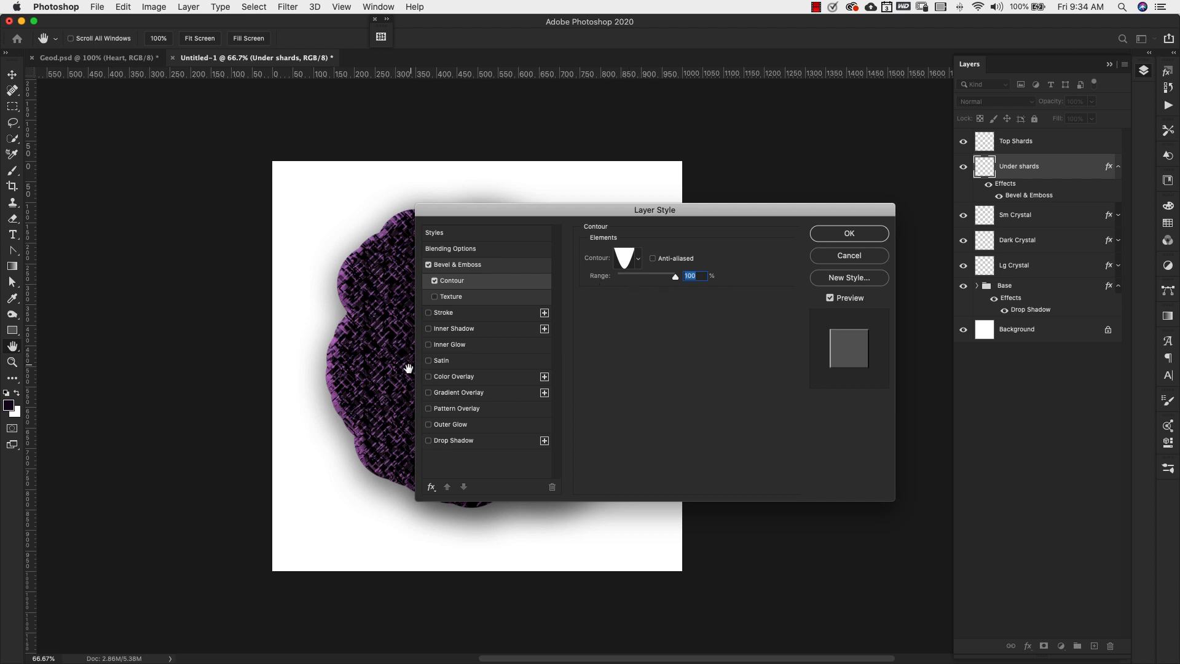
Add a Multiply-mode Color Overlay in 62466d to Under shards, apply the style and collapse its effects list
left_click(439, 377)
left_click(458, 378)
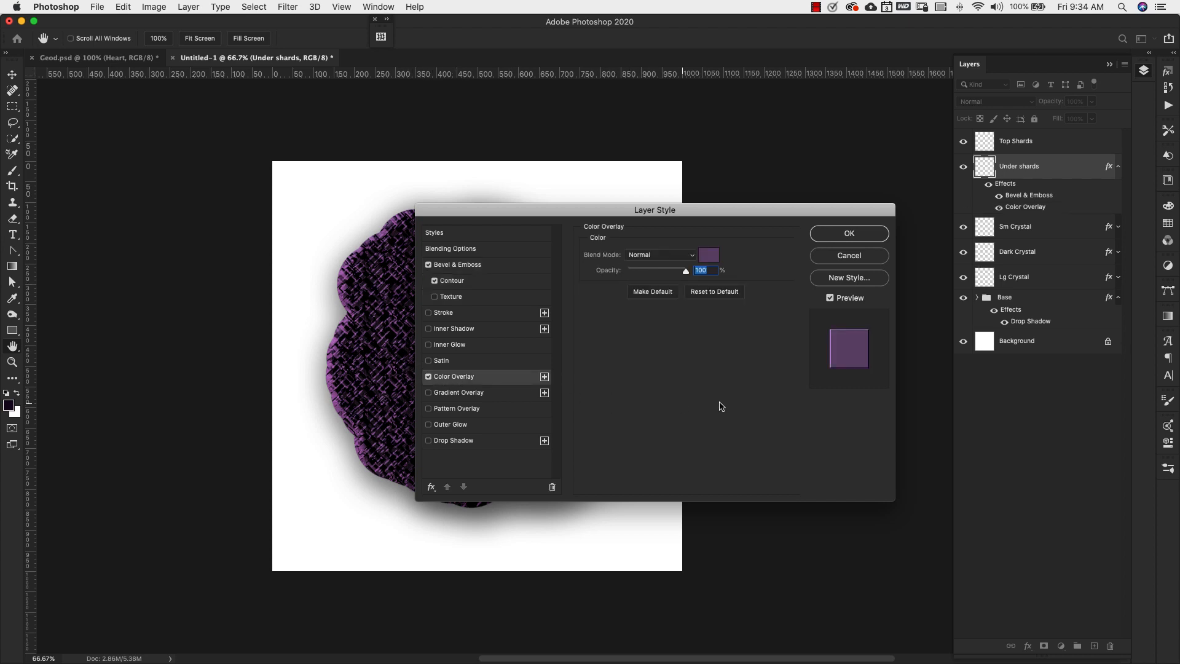
left_click(657, 261)
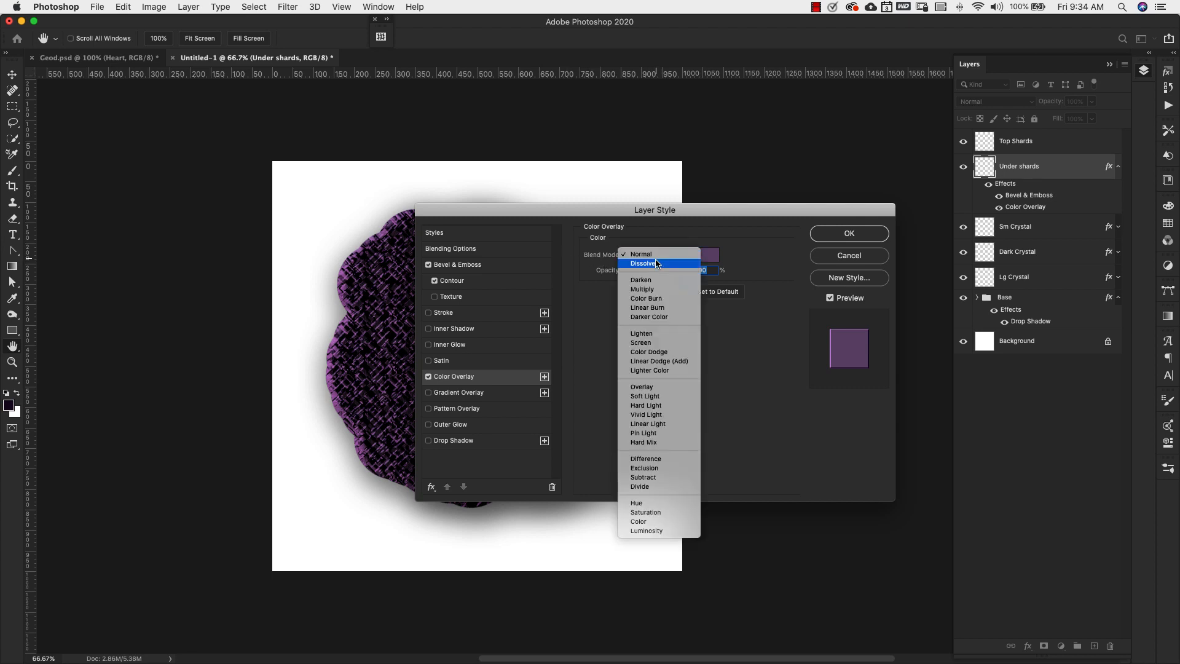
left_click(648, 298)
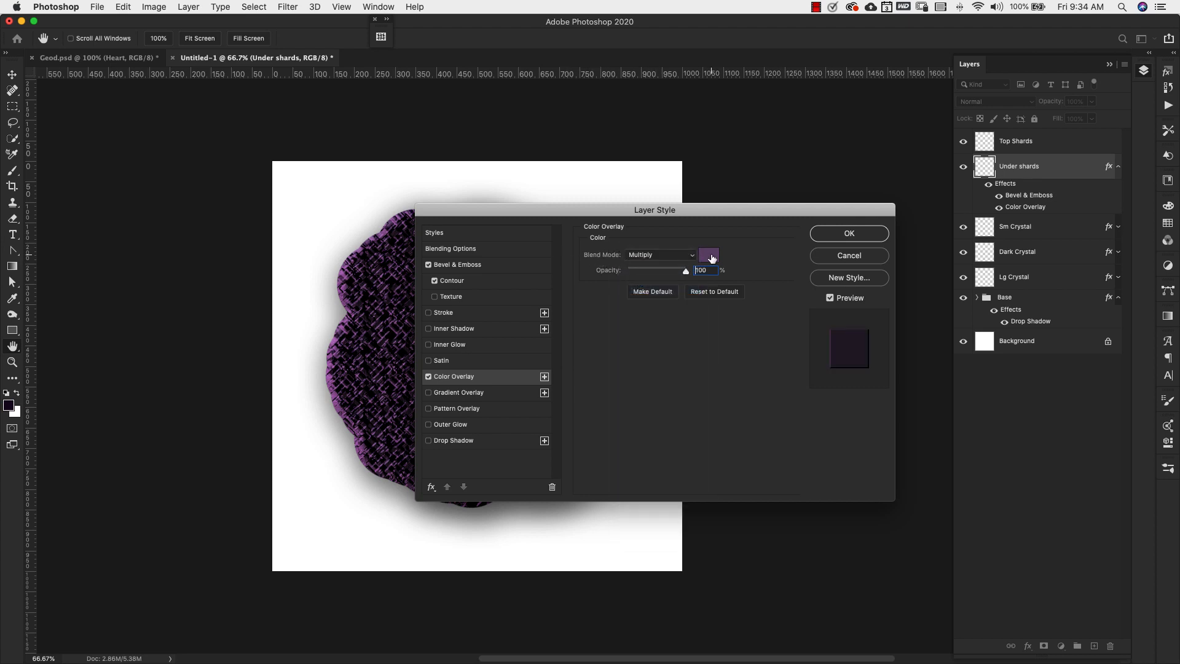
left_click(710, 255)
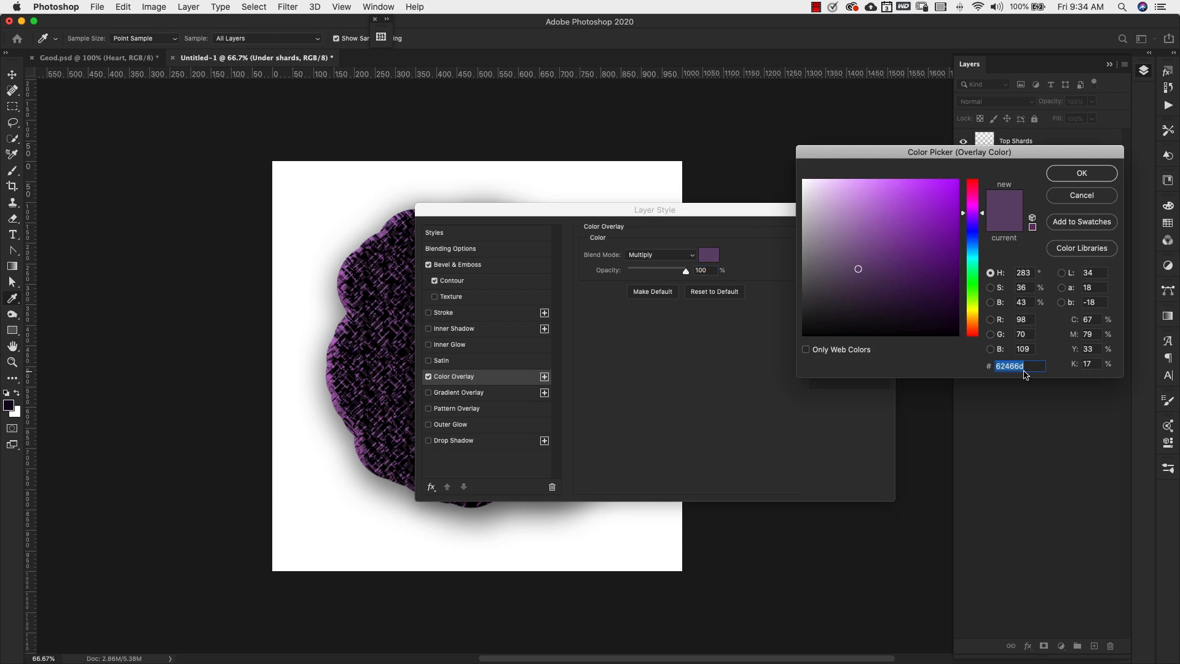
left_click(1073, 178)
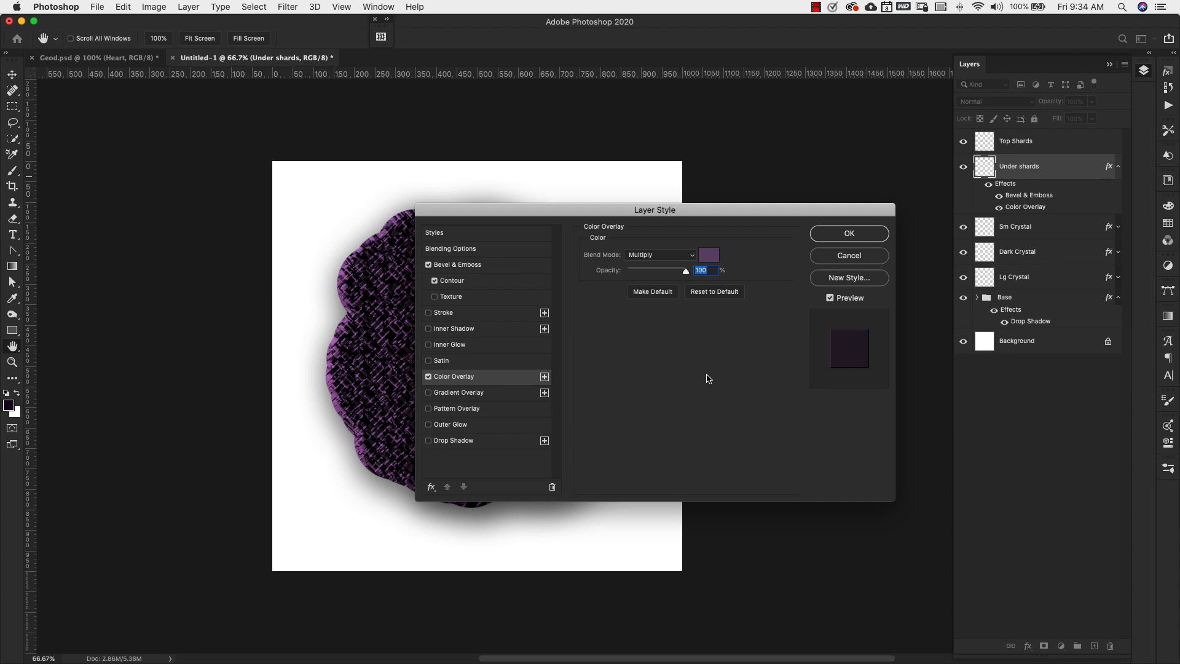
left_click(849, 234)
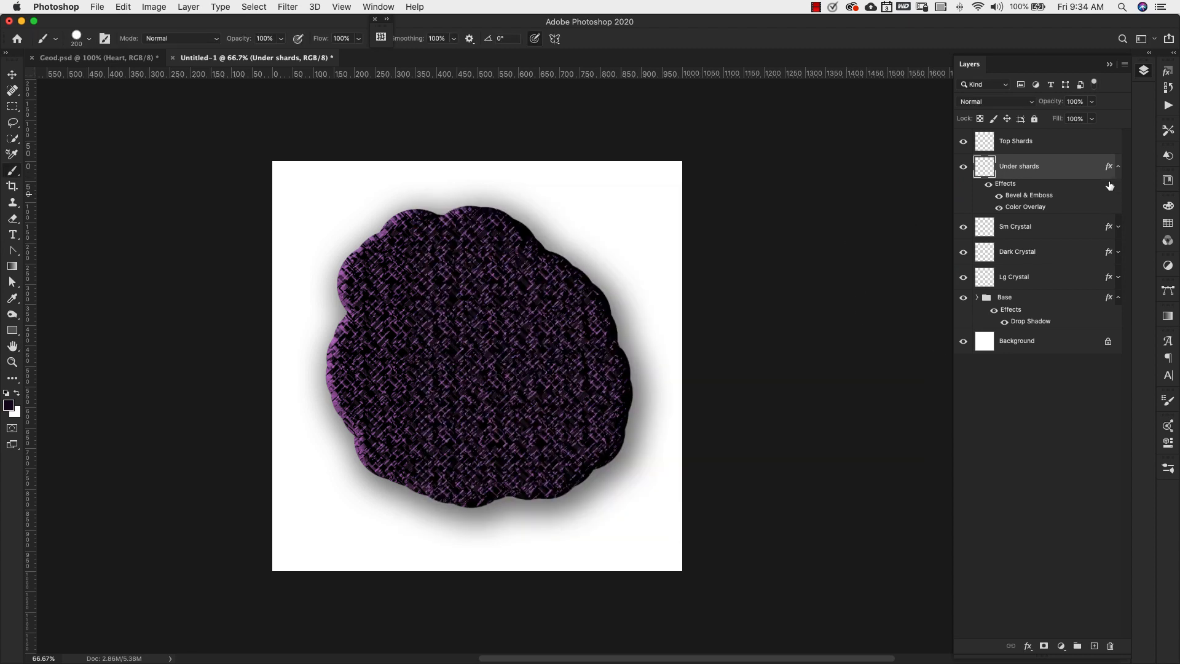
left_click(1118, 167)
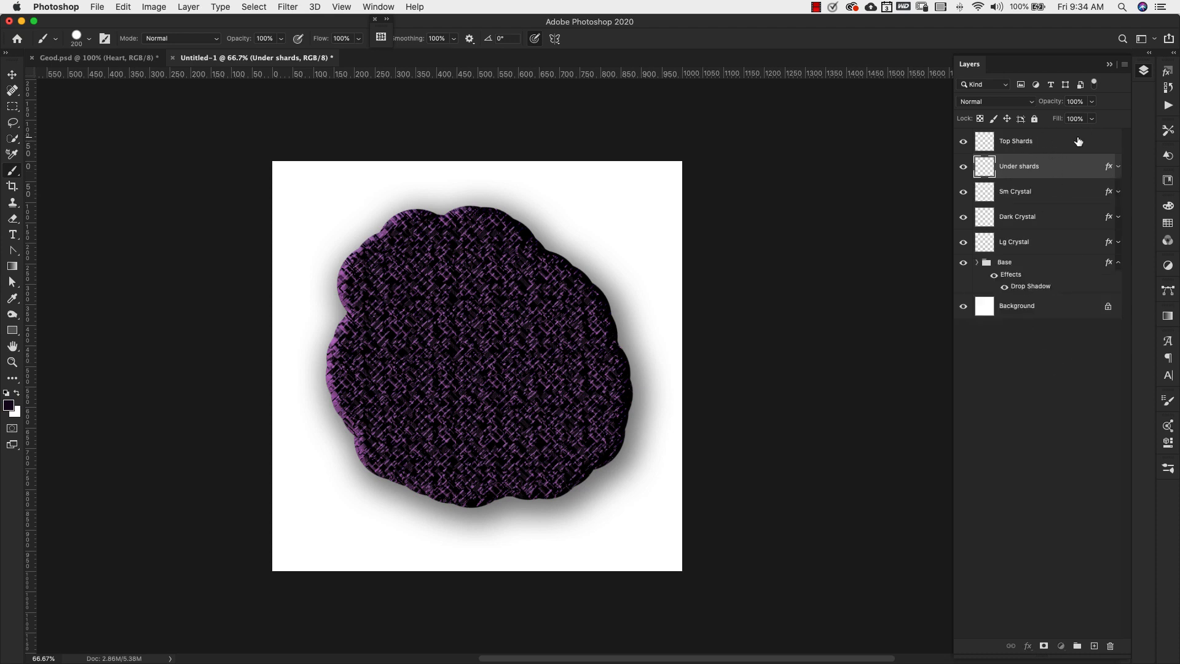
Add a Bevel & Emboss to the Top Shards layer with size 4 px, angle 146° and altitude 53°
left_click(1079, 142)
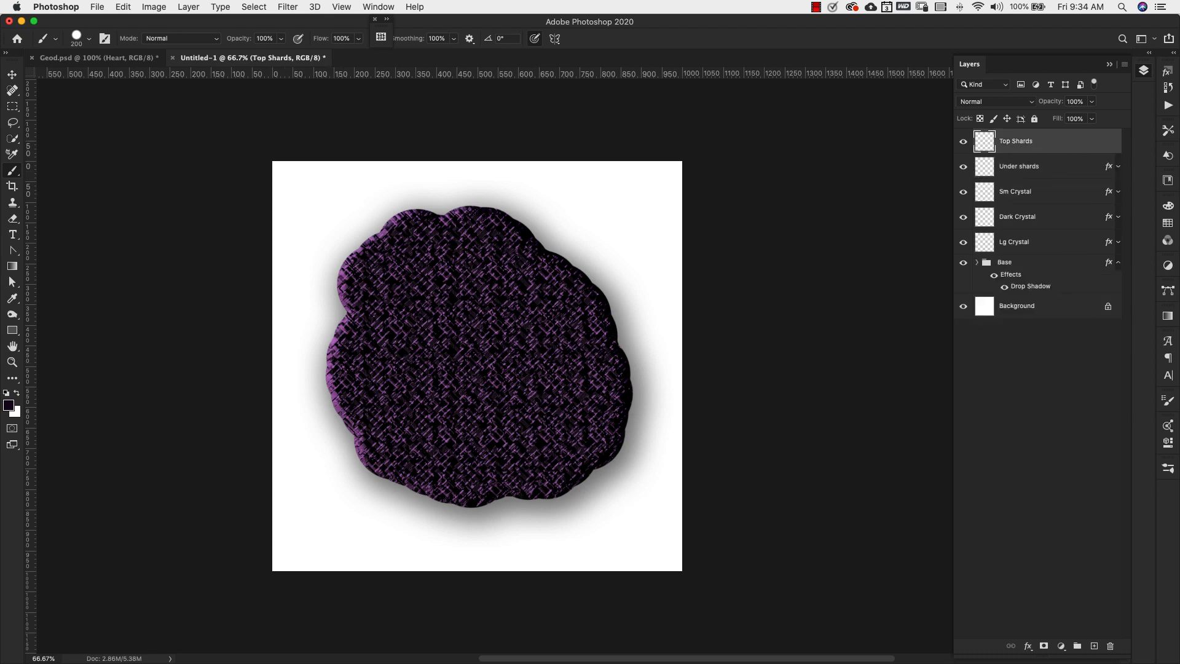
double_click(1094, 144)
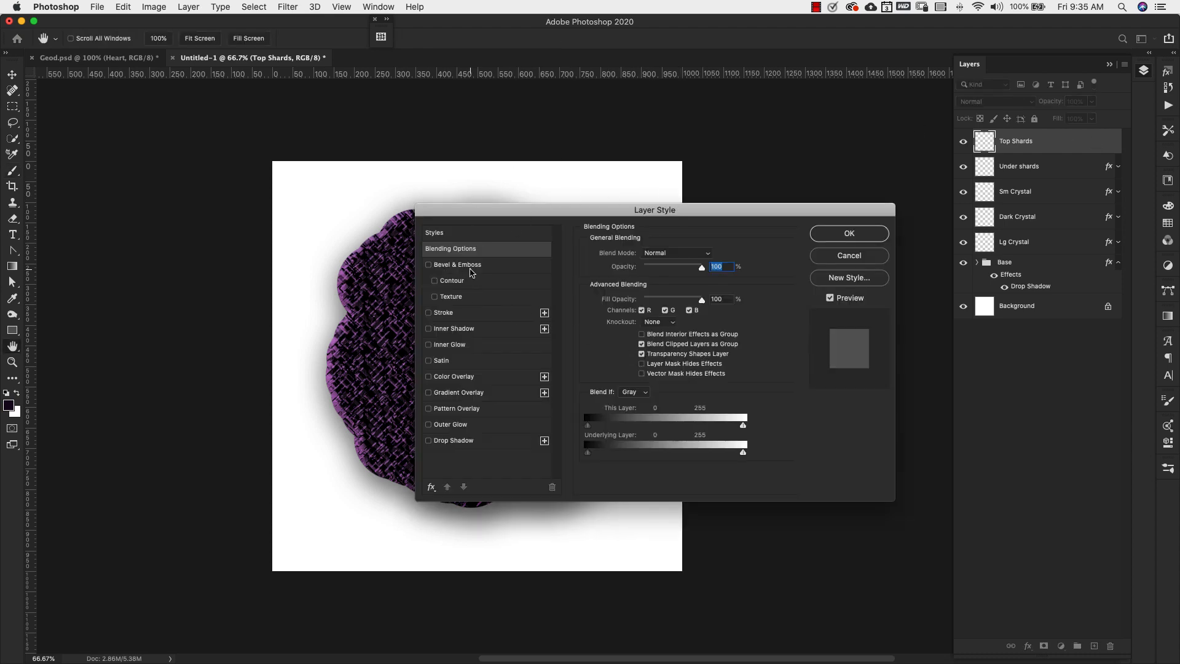
left_click(430, 265)
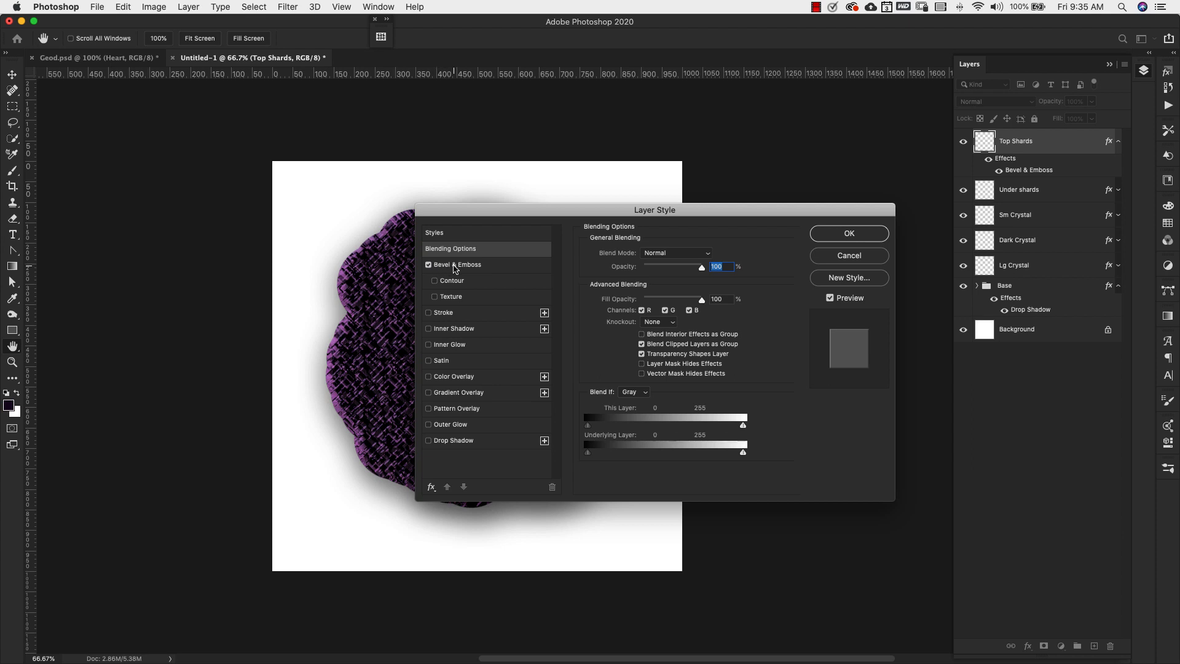
left_click(455, 267)
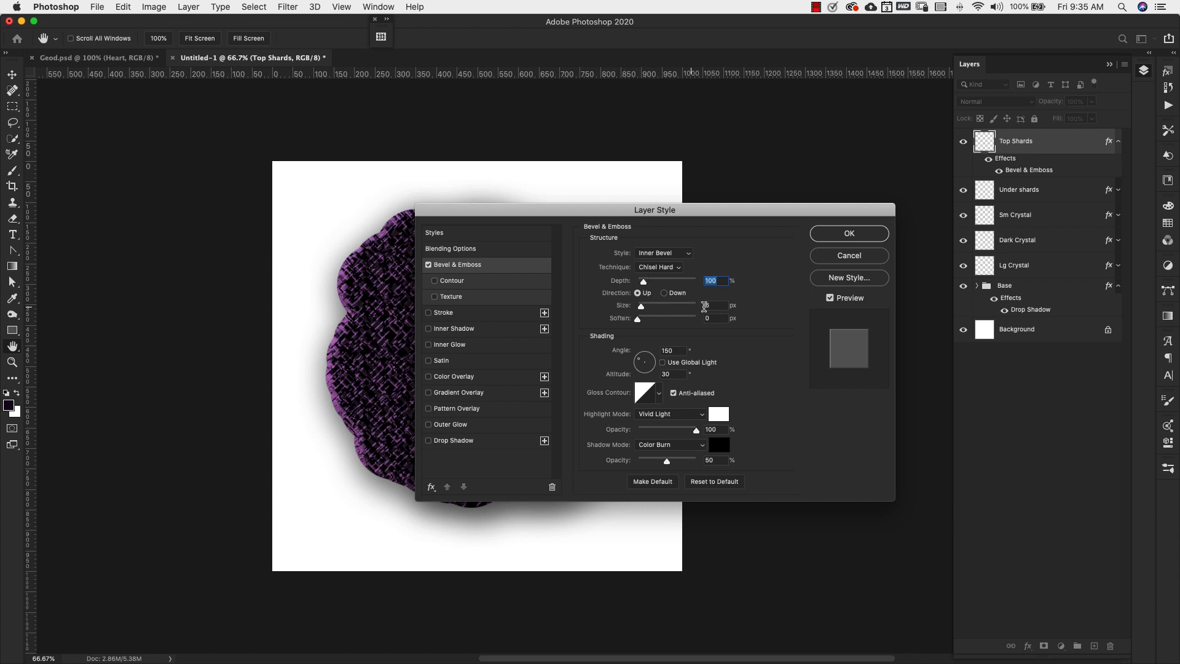
left_click(720, 305)
left_click(672, 351)
type("146")
left_click(674, 375)
type("53")
Set the Top Shards bevel's gloss contour to Cone - Inverted
left_click(660, 394)
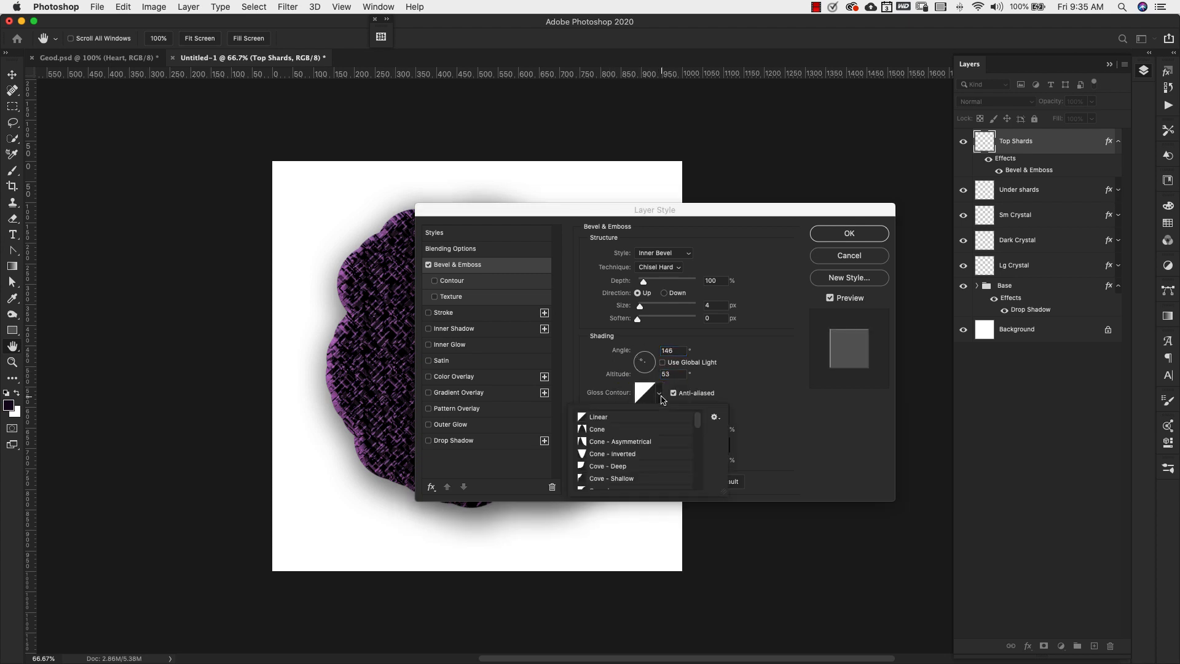
left_click(623, 455)
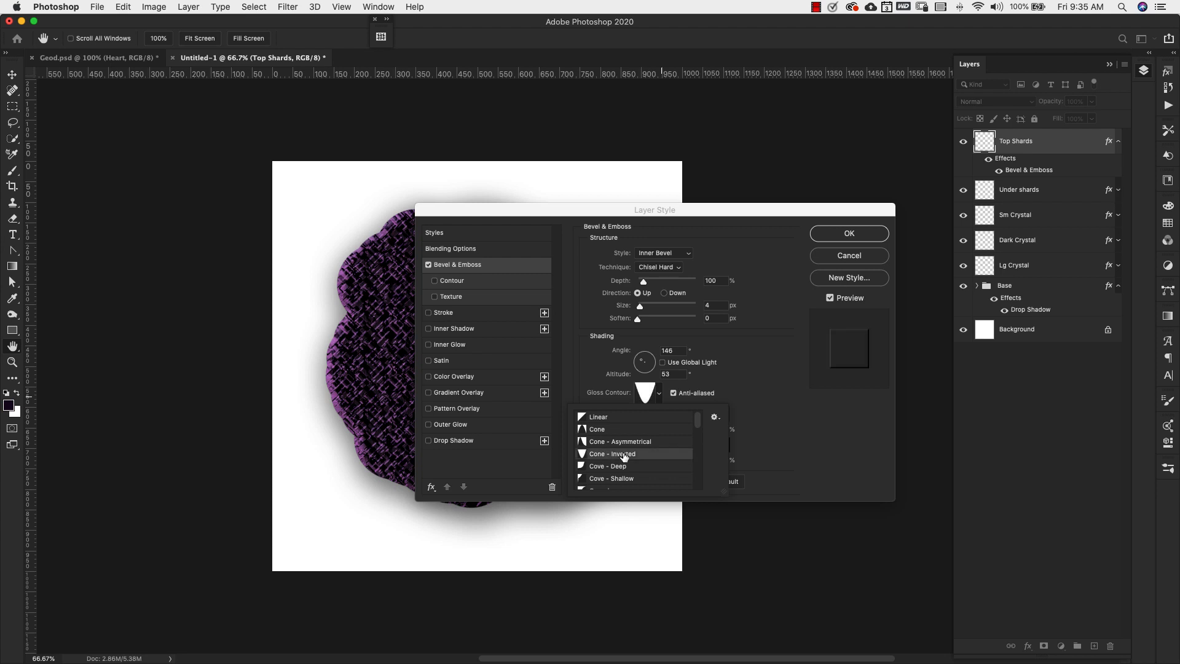
left_click(611, 418)
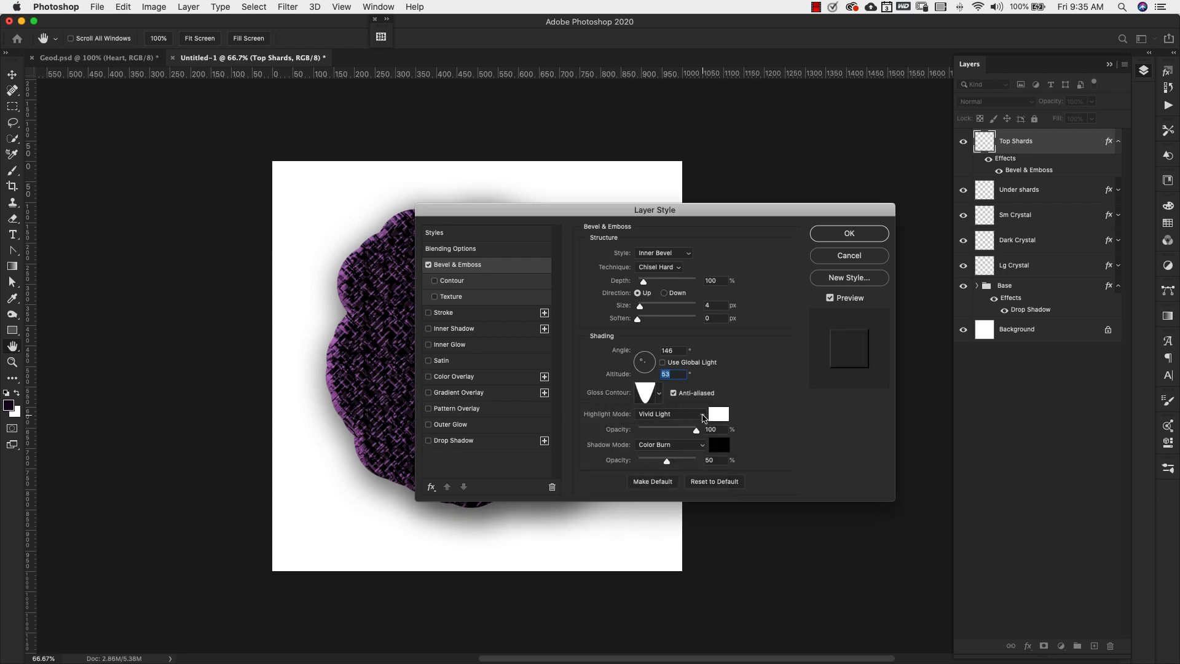
Set the Top Shards bevel's highlight mode to Linear Light and its shadow opacity to 60%
left_click(704, 415)
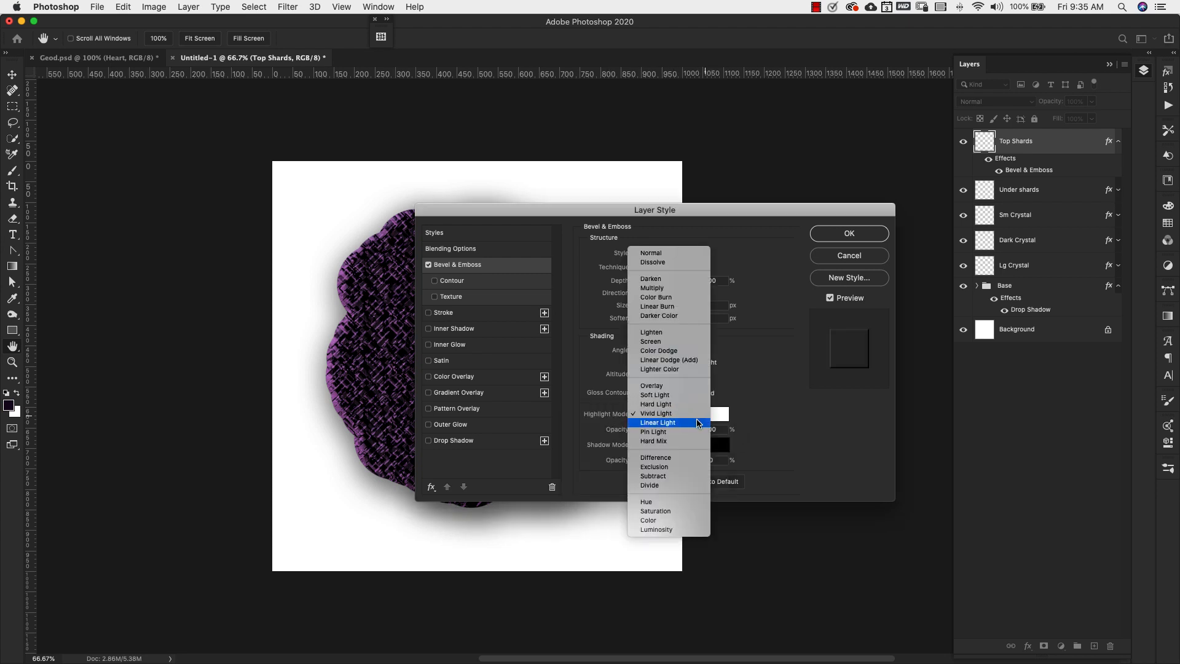
left_click(699, 423)
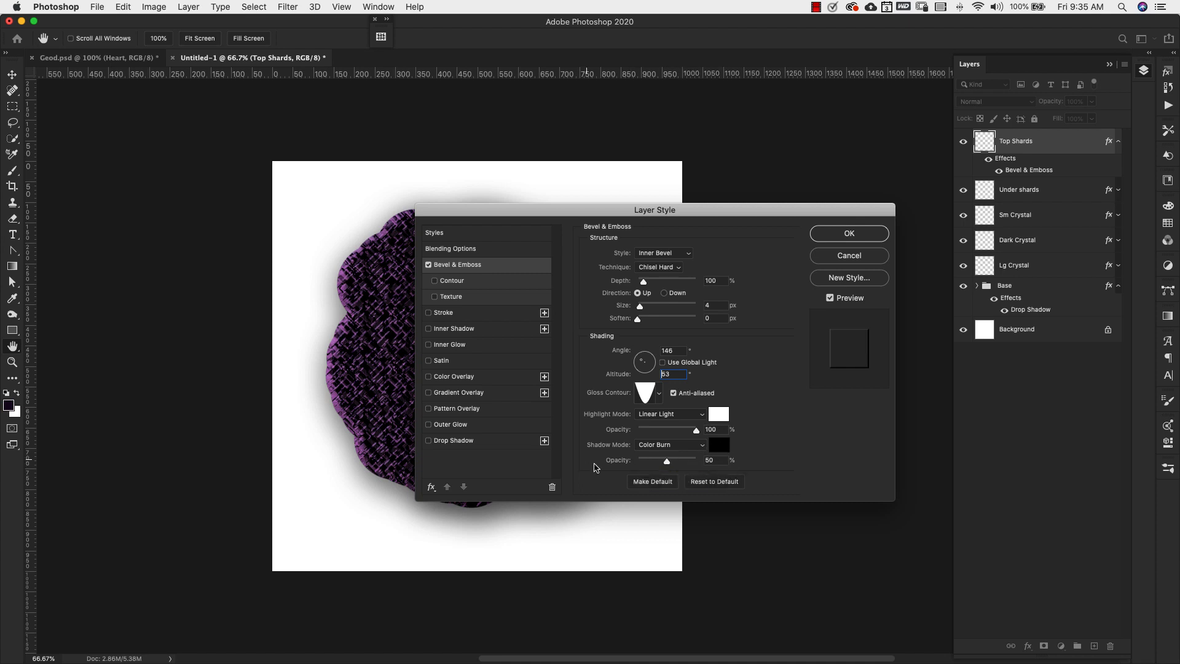
left_click(665, 460)
left_click_drag(666, 461, 672, 461)
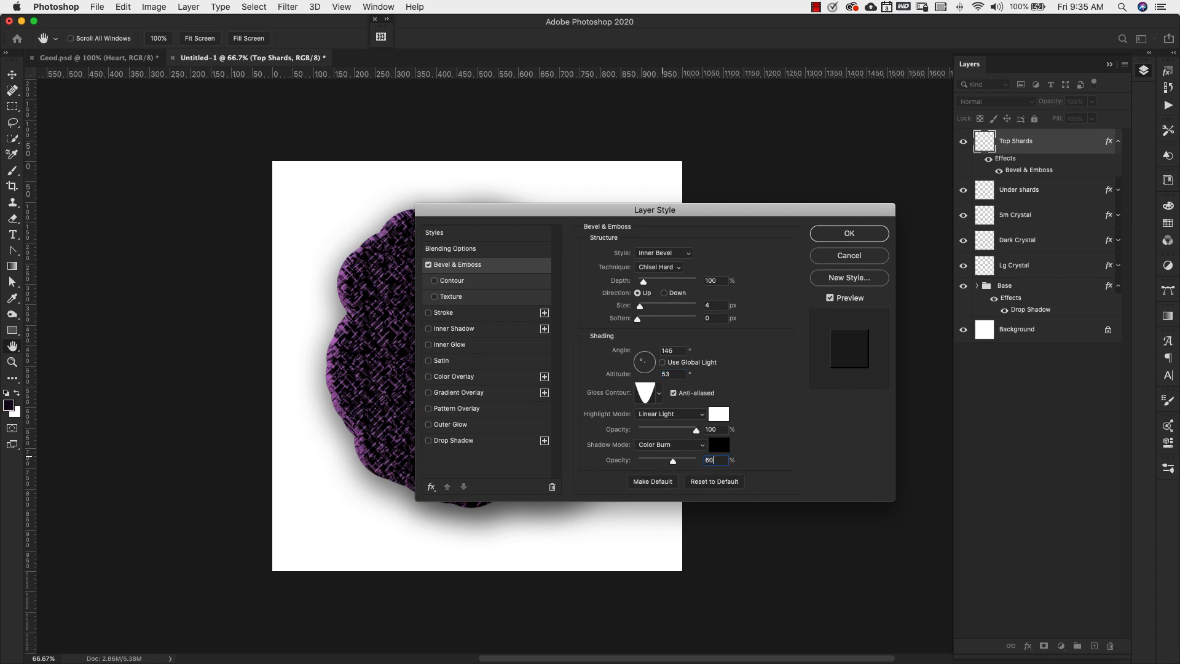
Enable the Top Shards bevel's Contour with the Cone - Inverted shape and a 100% range
left_click(447, 284)
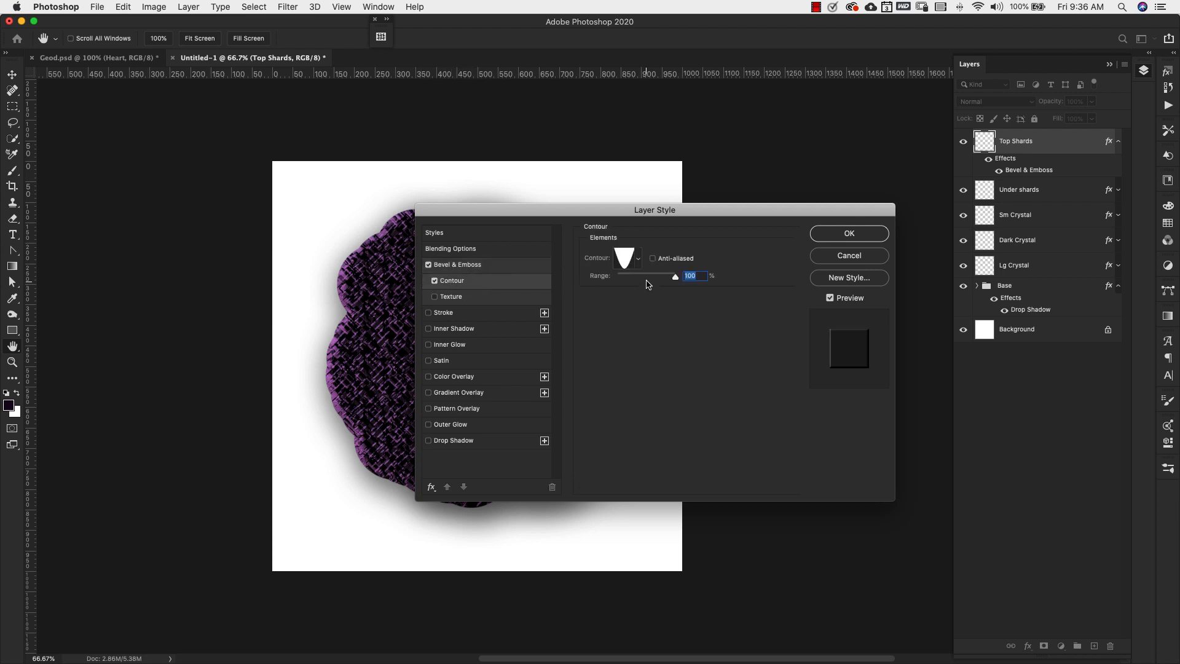
left_click(639, 258)
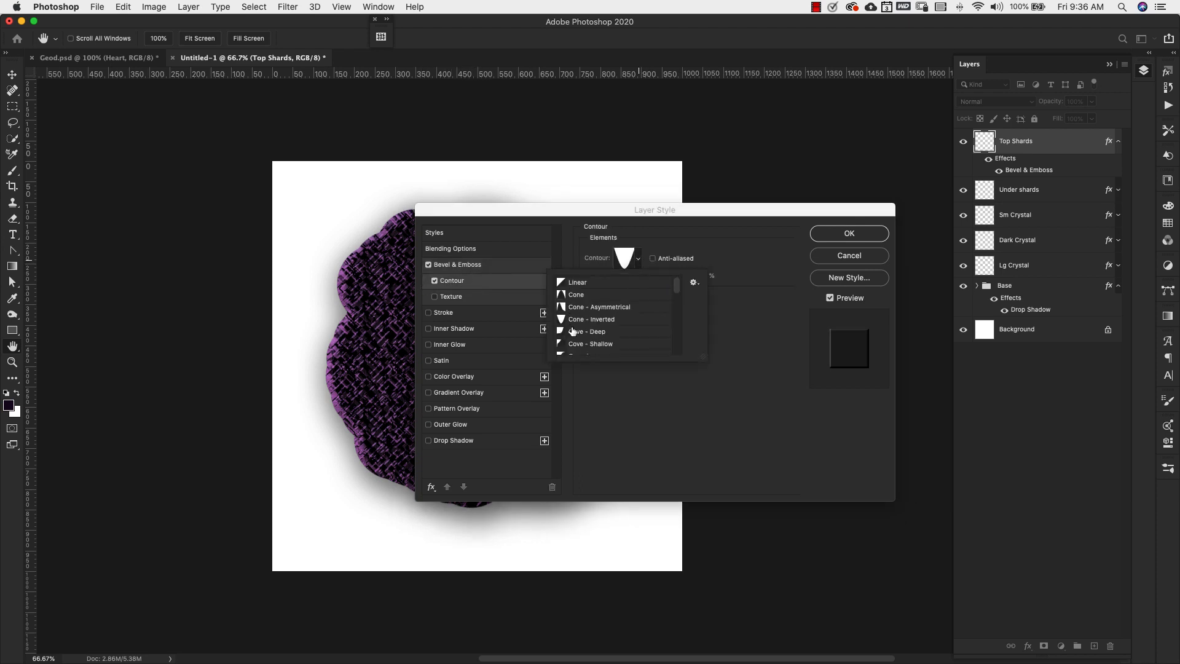
left_click(747, 335)
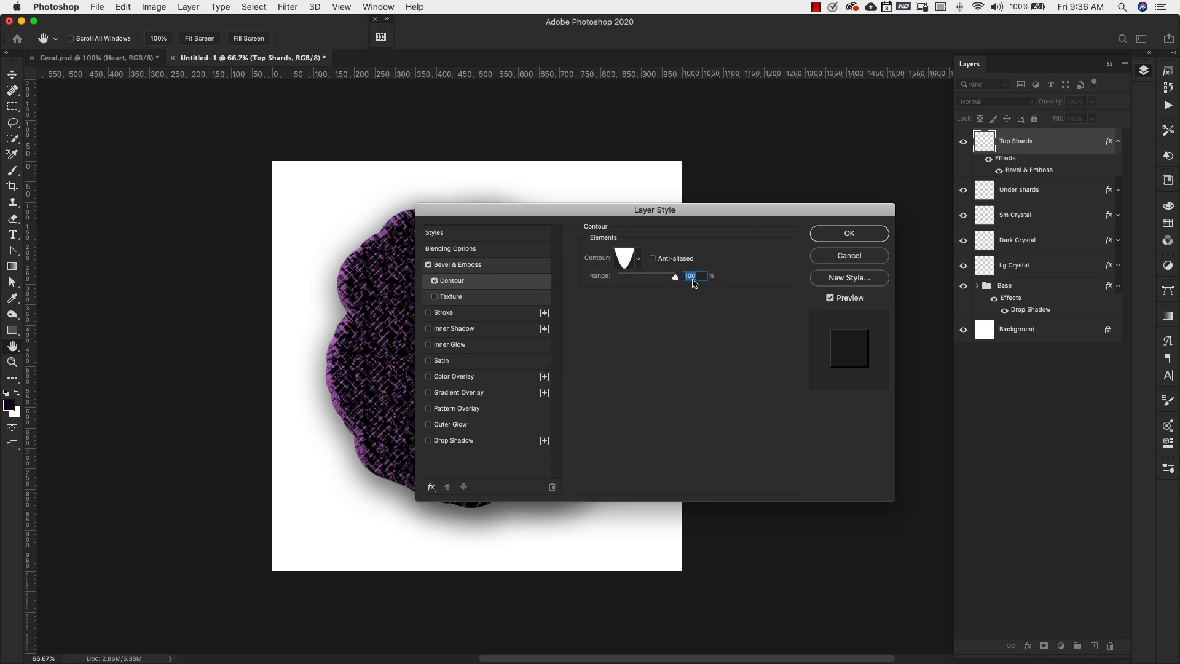
Add an Inner Shadow to Top Shards in black with the Color Burn blend mode
left_click(477, 332)
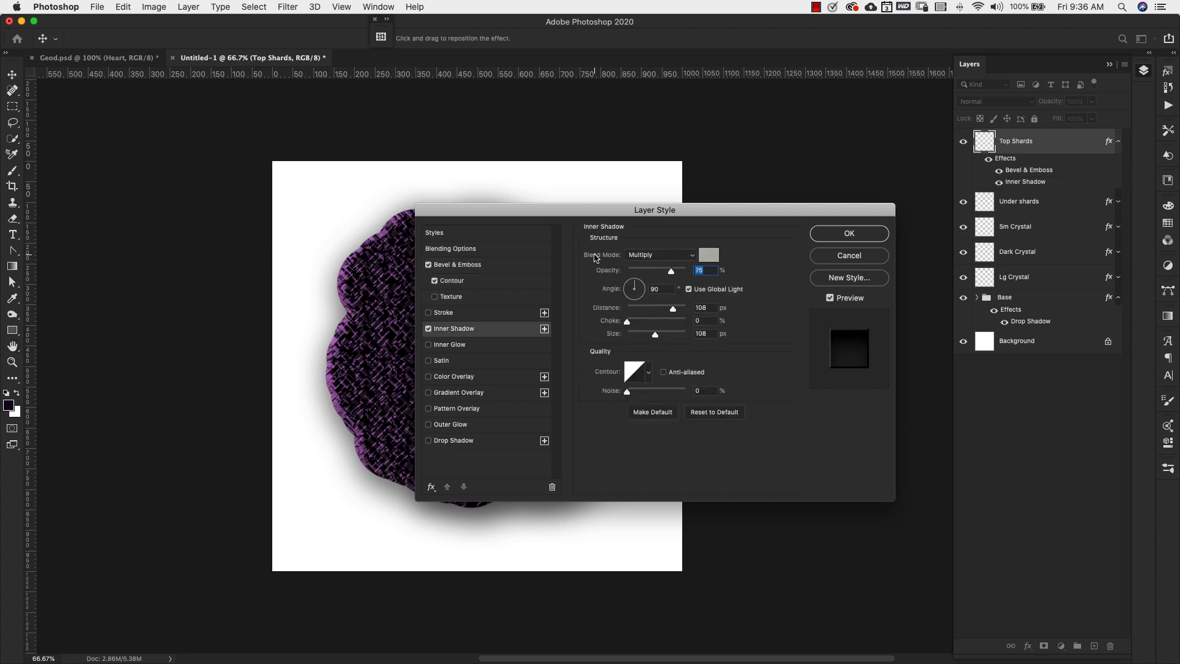
left_click(663, 259)
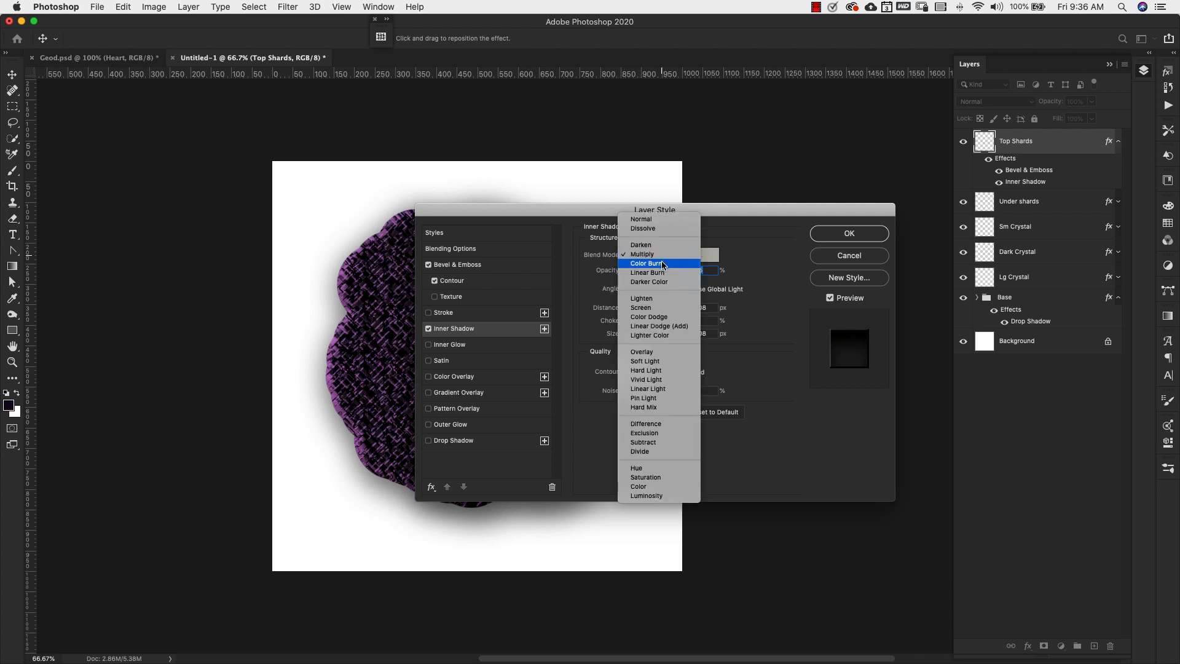
left_click(663, 263)
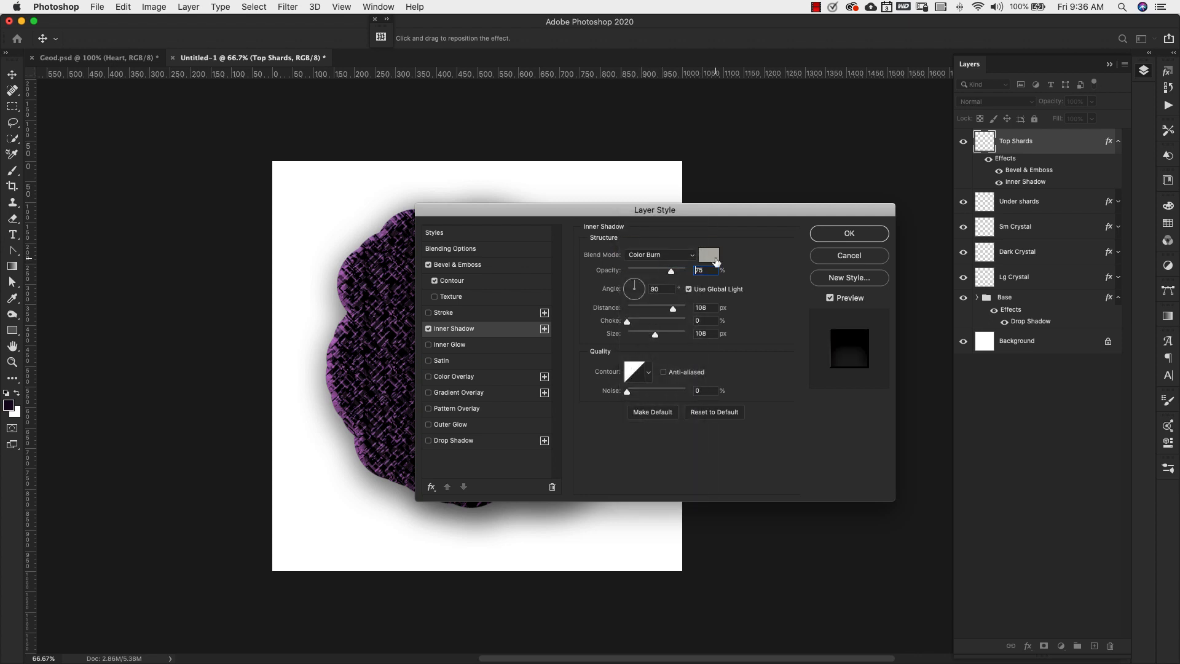
left_click(712, 259)
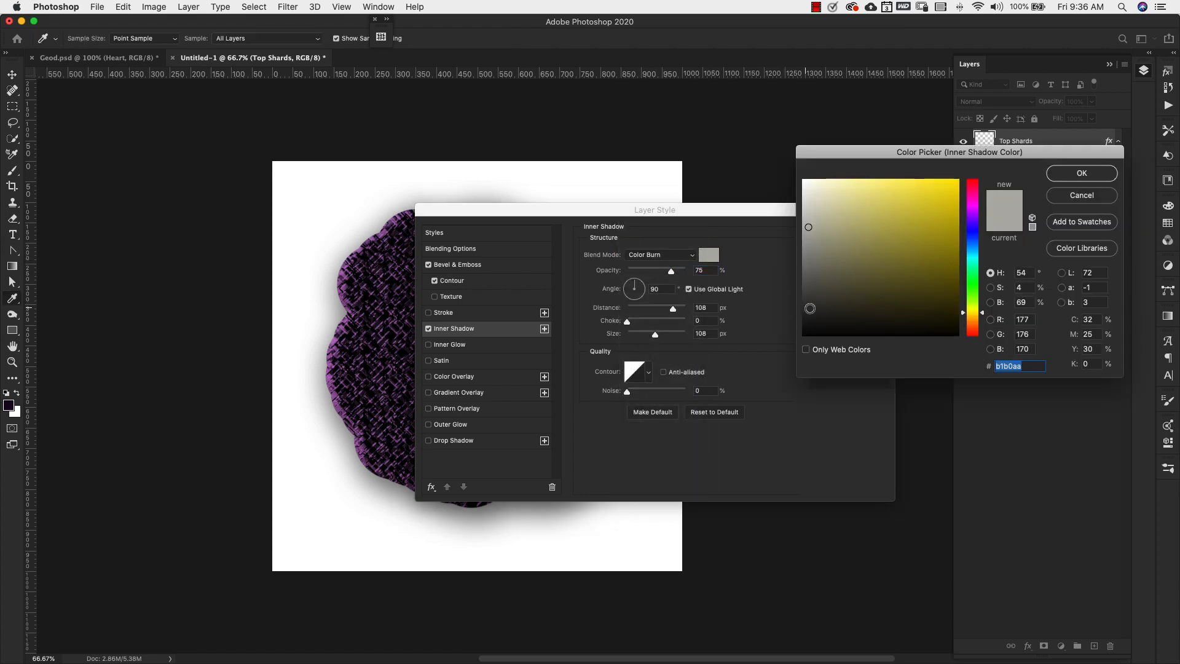
left_click(804, 335)
left_click(1071, 174)
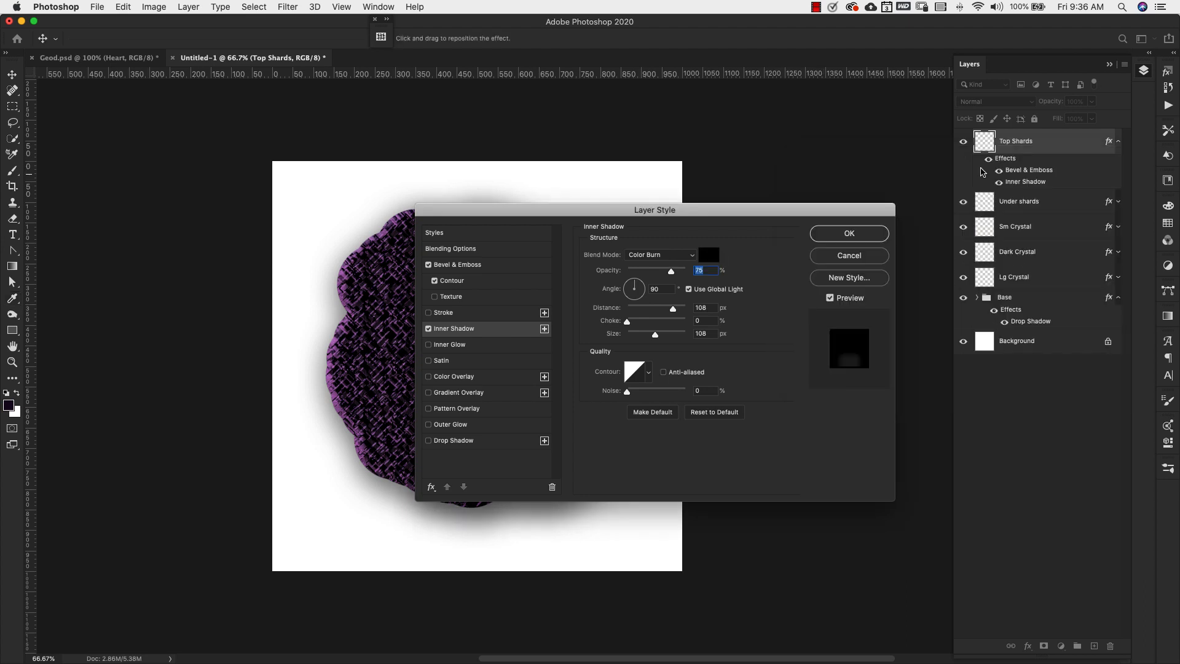
Set the inner shadow to 100% opacity, global light off, 90° angle, 6 px distance and 8 px size
type("100")
left_click(687, 289)
key("Tab")
type("90")
key("Tab")
type("6")
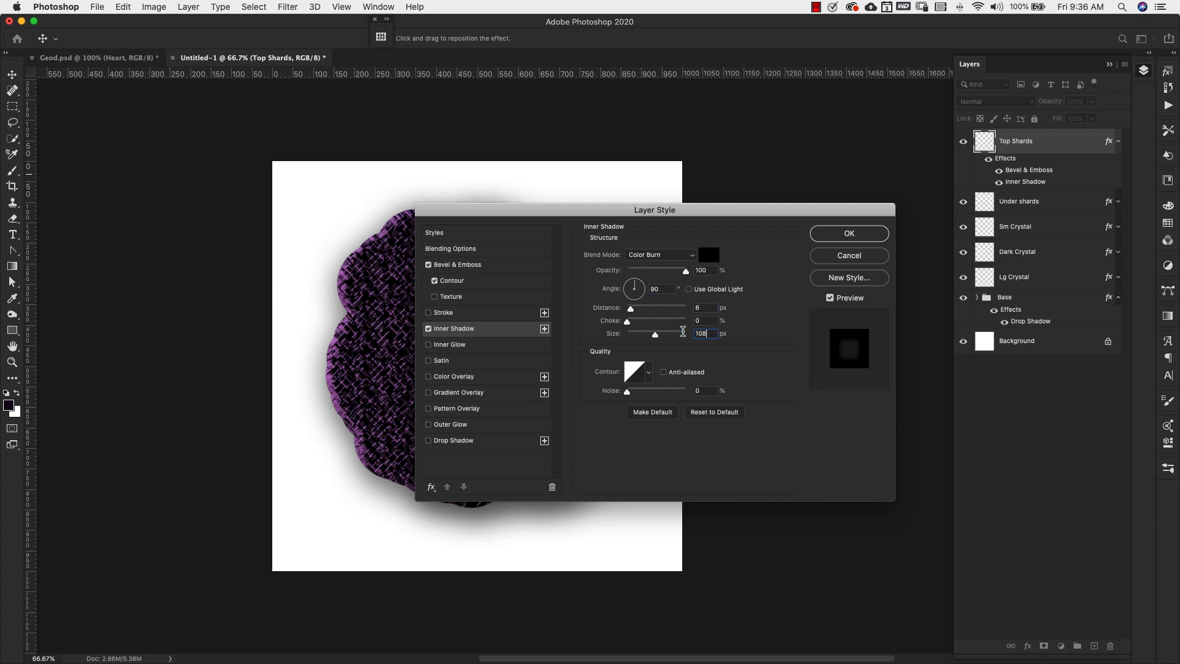
double_click(707, 333)
type("8")
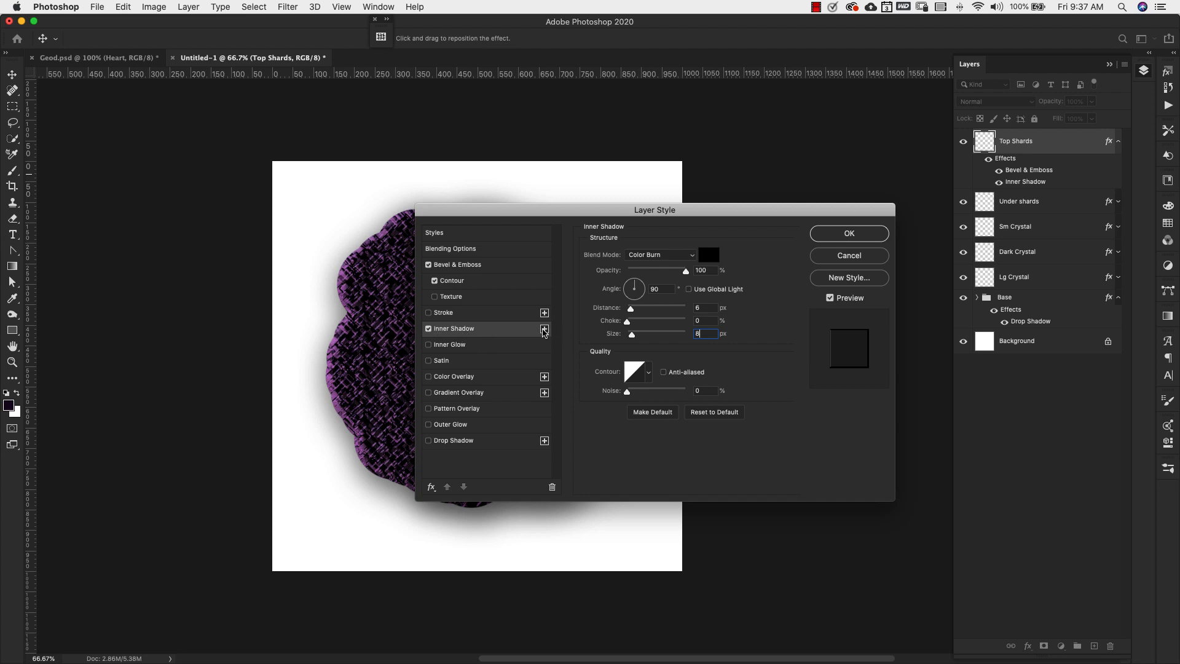
Duplicate the inner shadow and set the lower one to 100% opacity and a -90° angle
left_click(543, 329)
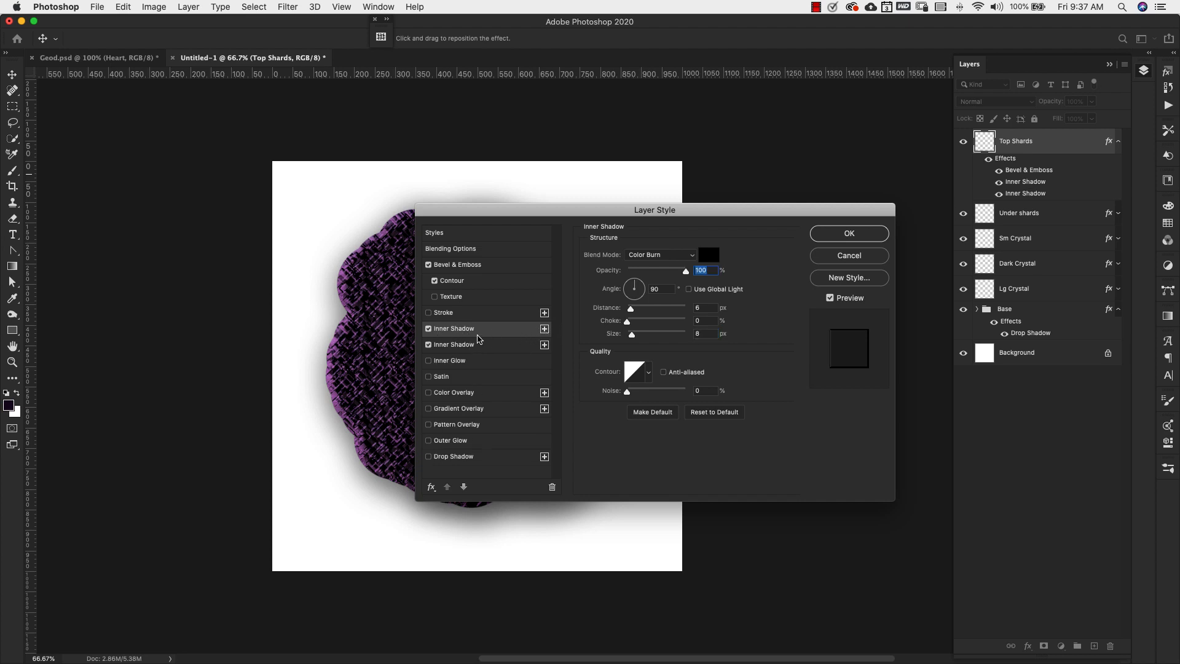
left_click(482, 344)
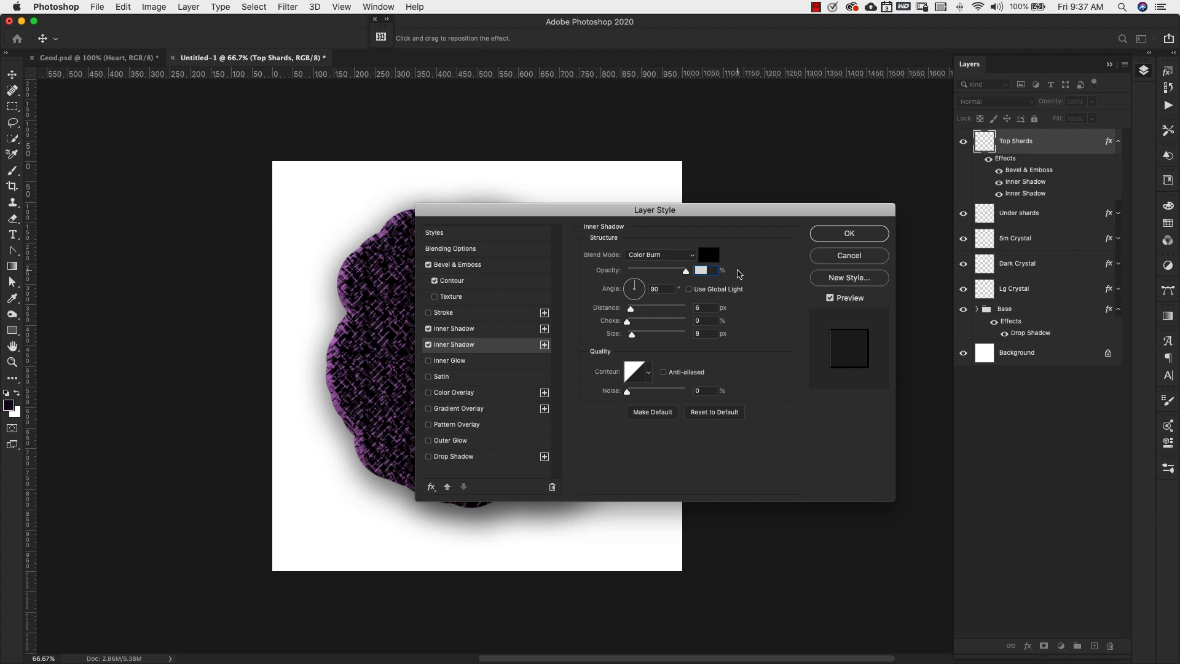
type("100")
left_click_drag(661, 289, 615, 281)
type("-90")
left_click(753, 372)
Add a Multiply-mode Color Overlay in d2cdd5 to Top Shards, apply the style and collapse its effects list
left_click(460, 393)
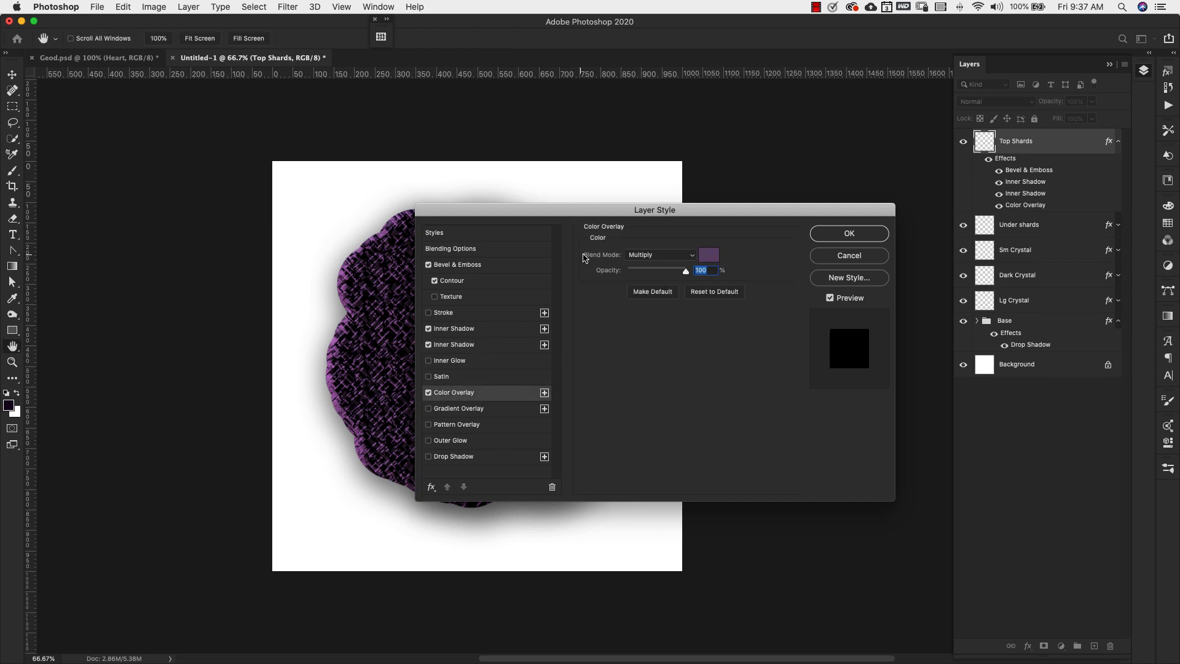
left_click(709, 255)
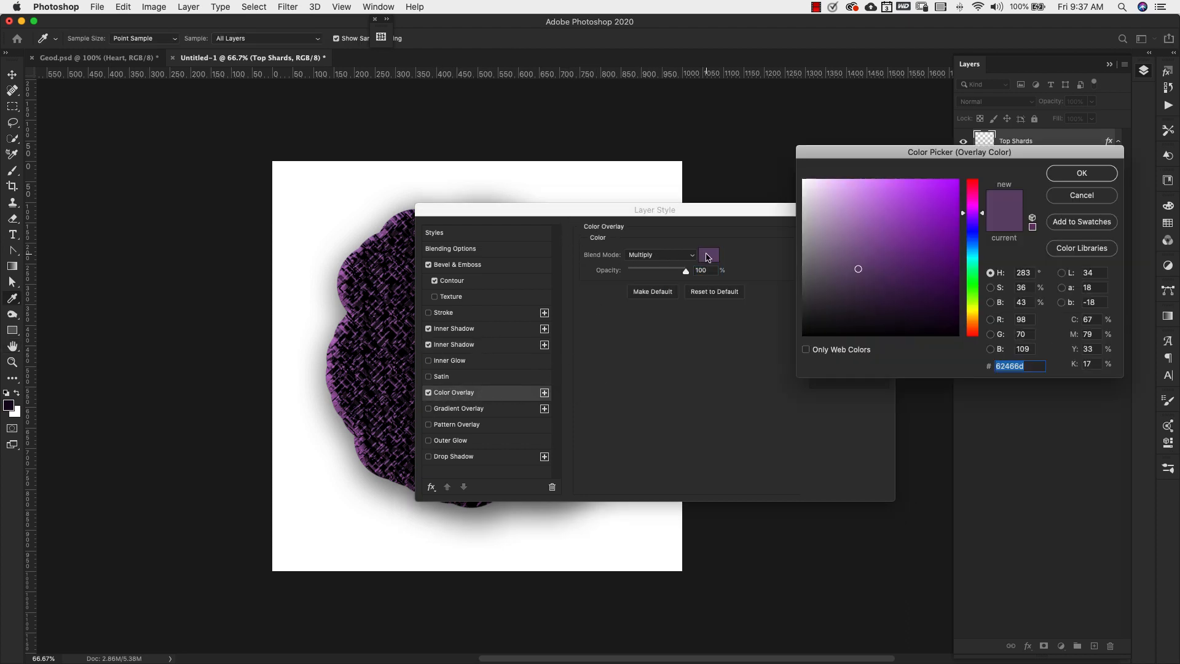
type("d2cdd5")
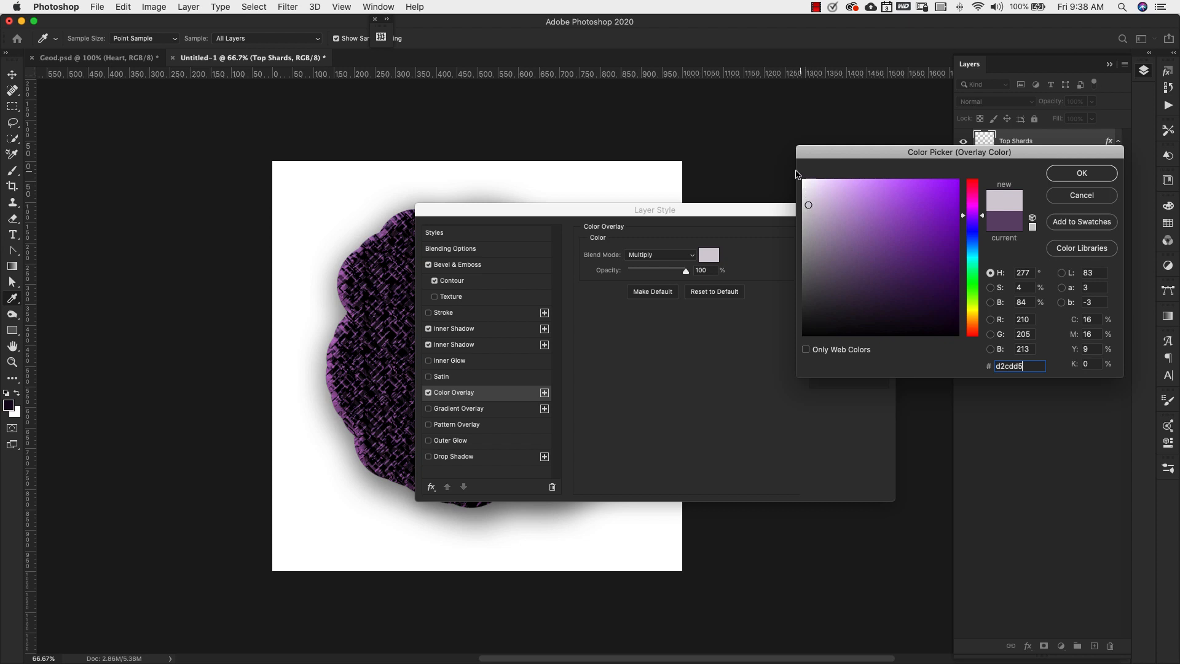
left_click(1077, 175)
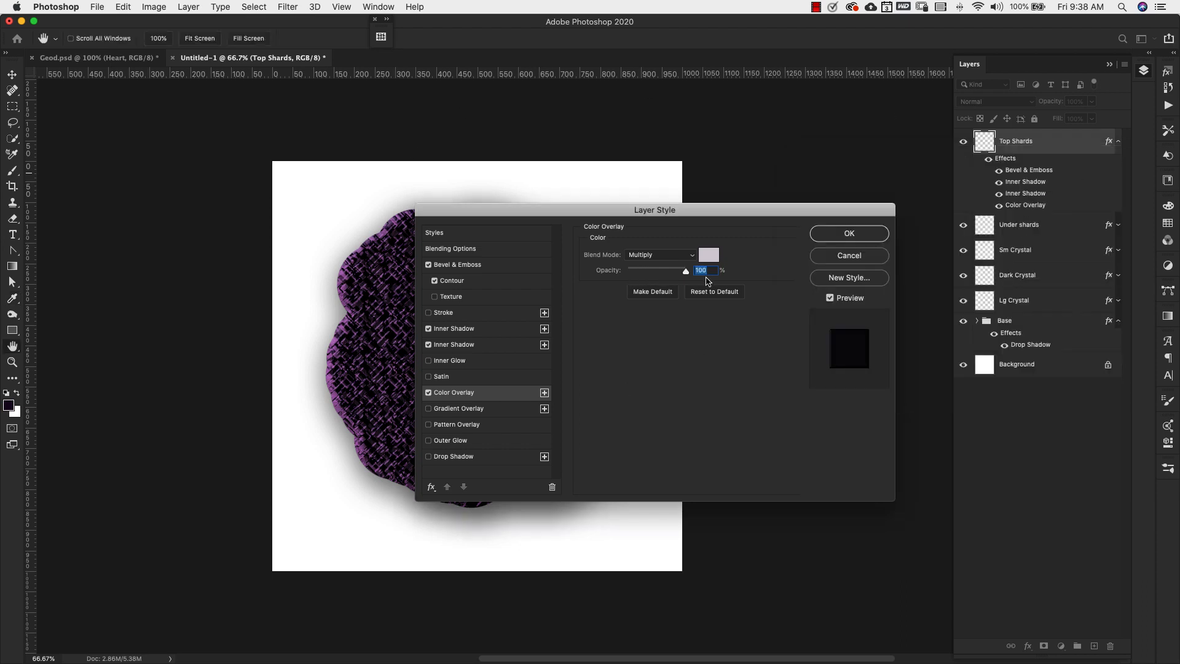
left_click(831, 238)
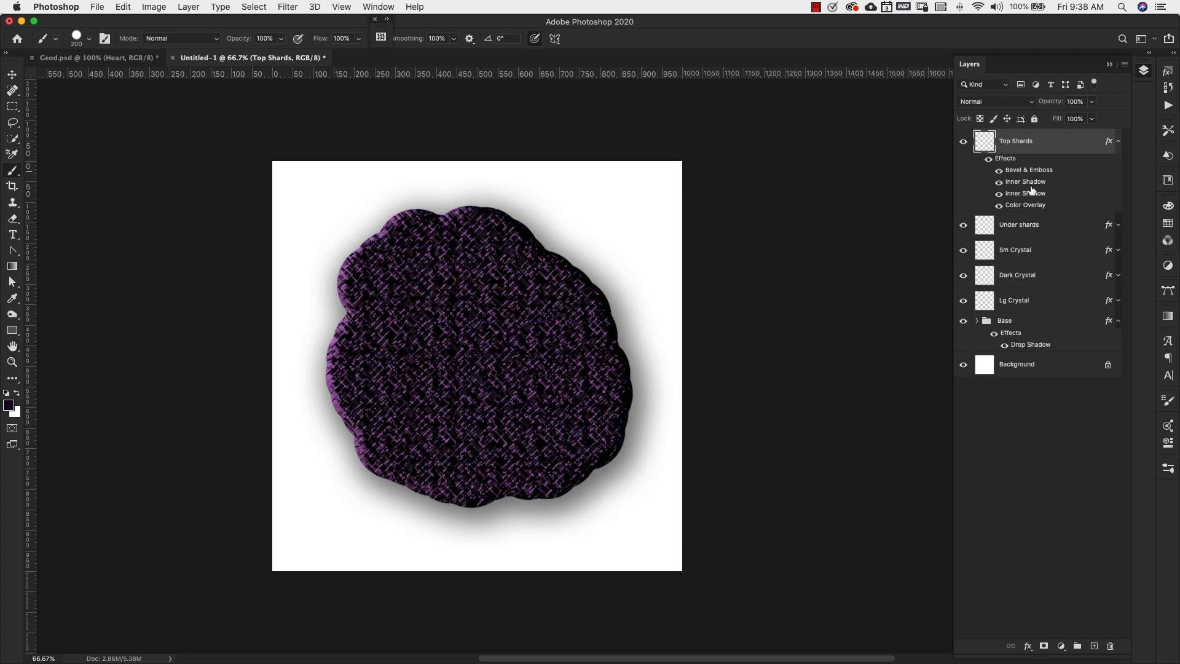
left_click(1116, 143)
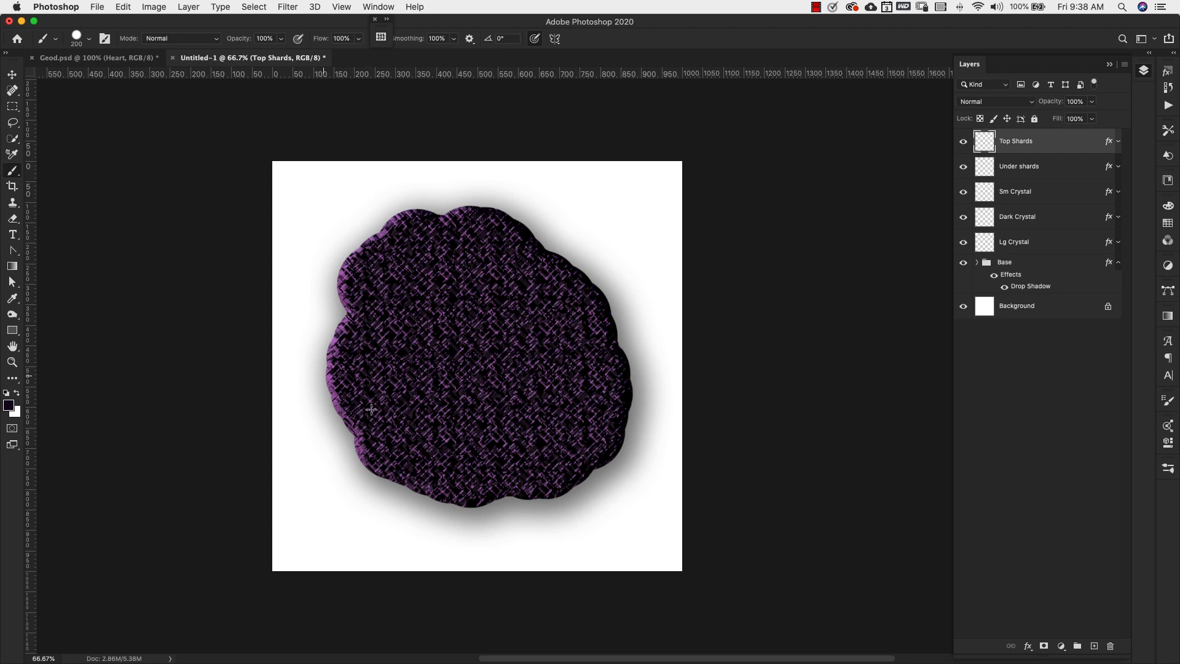
Group the five crystal and shard layers from Top Shards to Lg Crystal as Detail and expand the group
left_click(1048, 240, "shift")
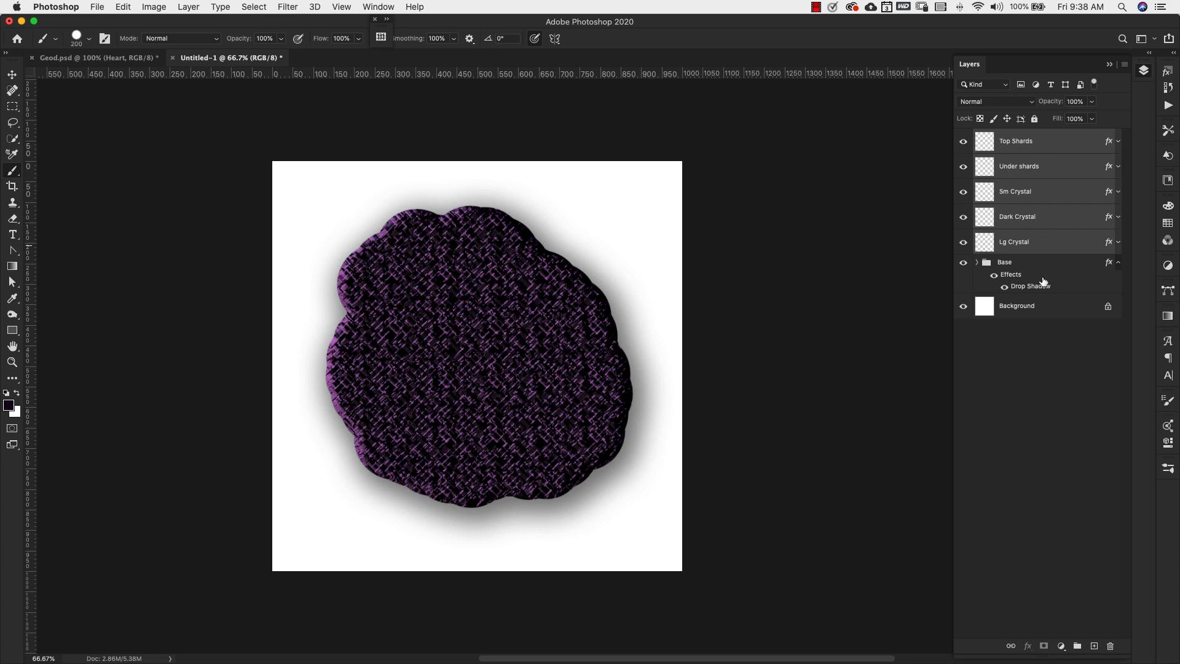
key("super+g")
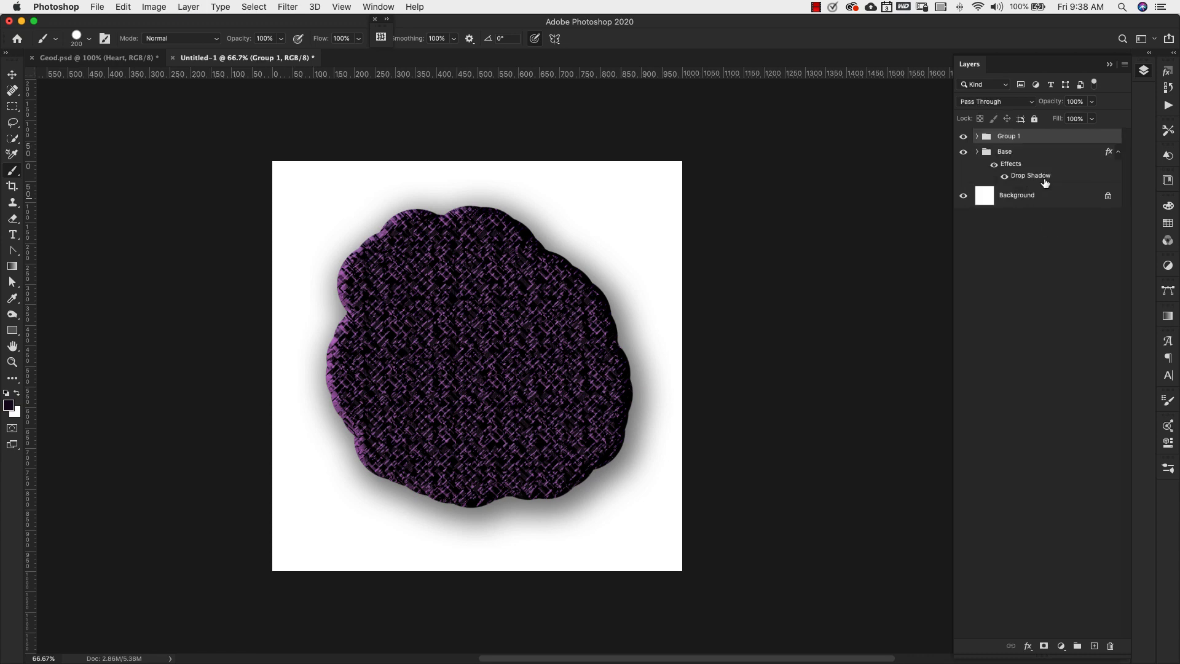
double_click(1008, 136)
type("Detail")
left_click(977, 136)
left_click(1055, 258)
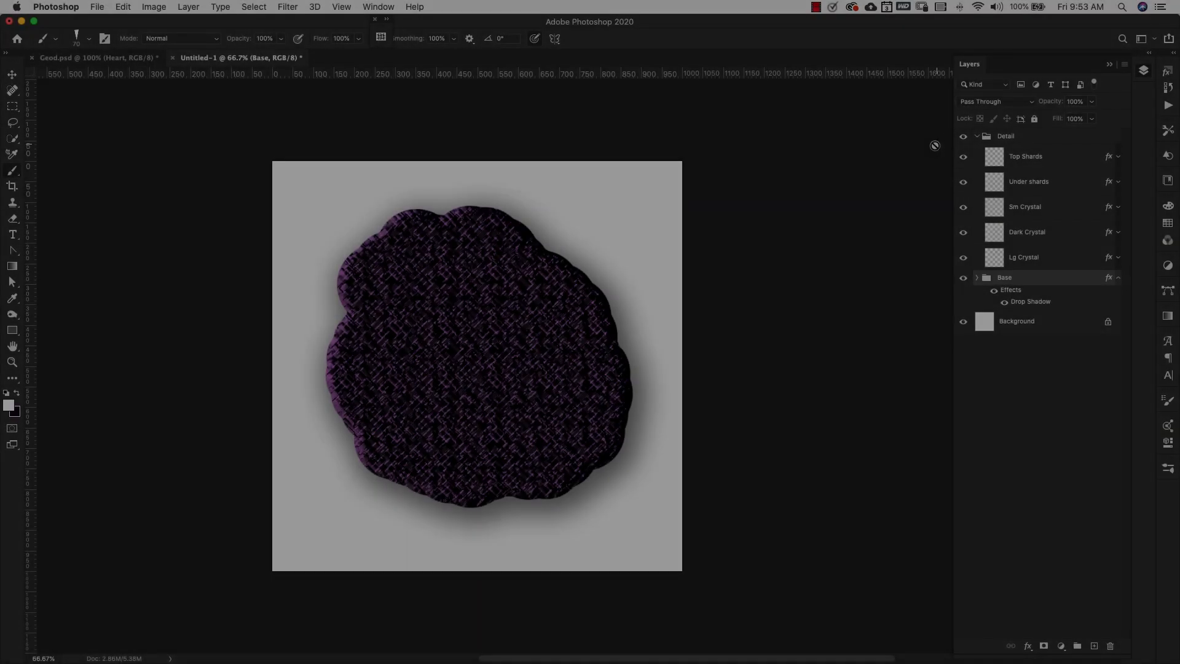
Transform the Base group into a narrower stone less than about 70% of its width, tilted counterclockwise near the canvas centre
key("v")
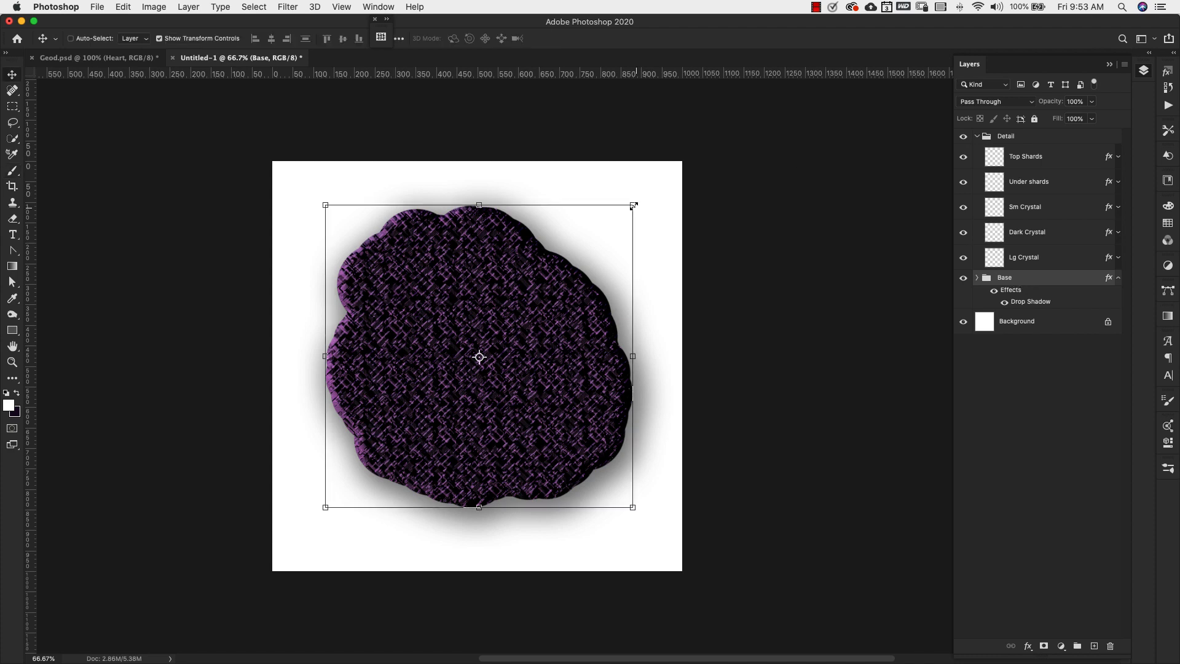
left_click_drag(633, 205, 558, 211)
left_click_drag(559, 357, 542, 358)
left_click_drag(474, 378, 542, 381)
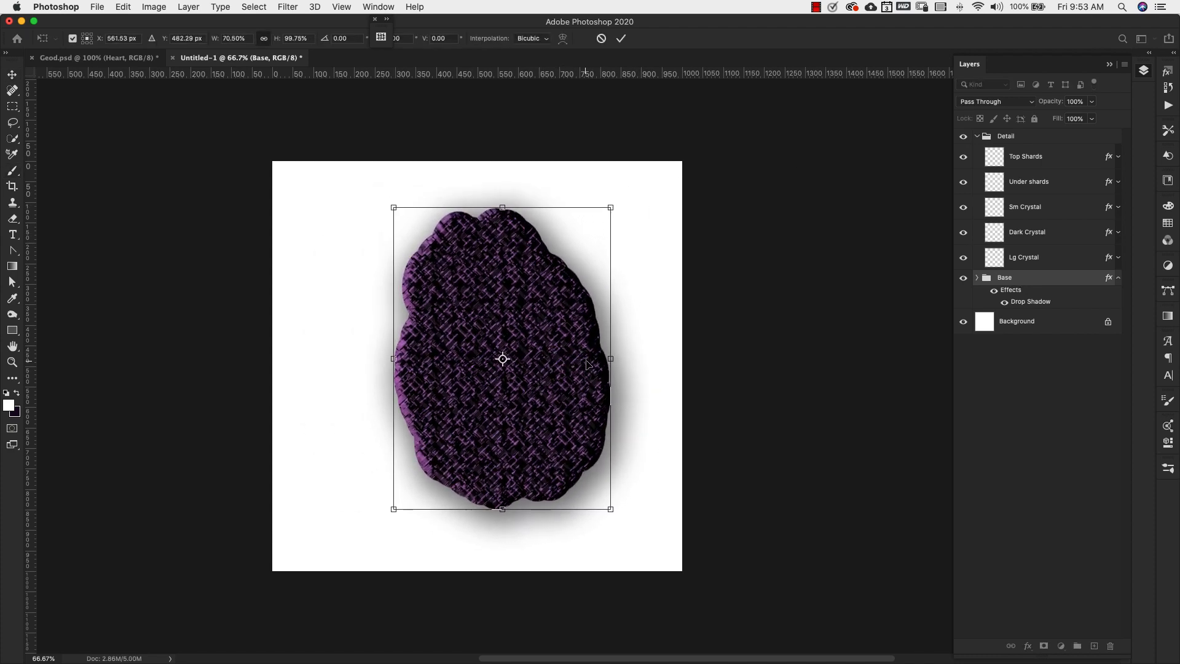
left_click_drag(610, 359, 595, 358)
key("Return")
left_click_drag(606, 204, 528, 178)
key("Return")
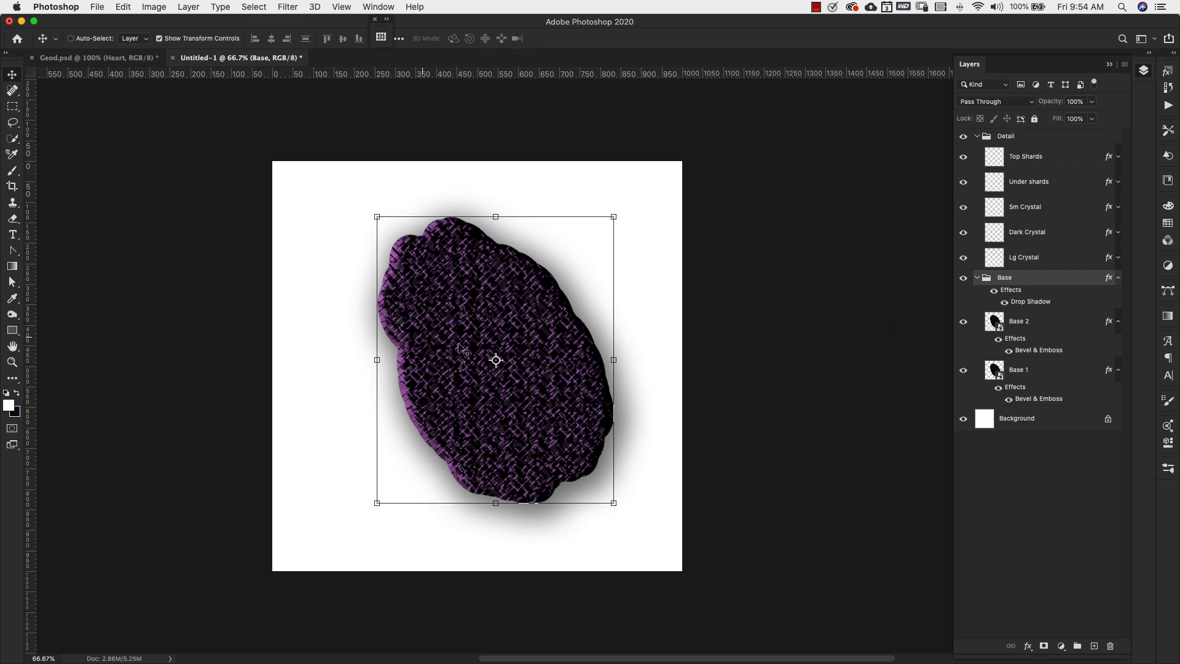
Load the Base 2 layer's outline as a selection and collapse the Base group
left_click(1008, 321)
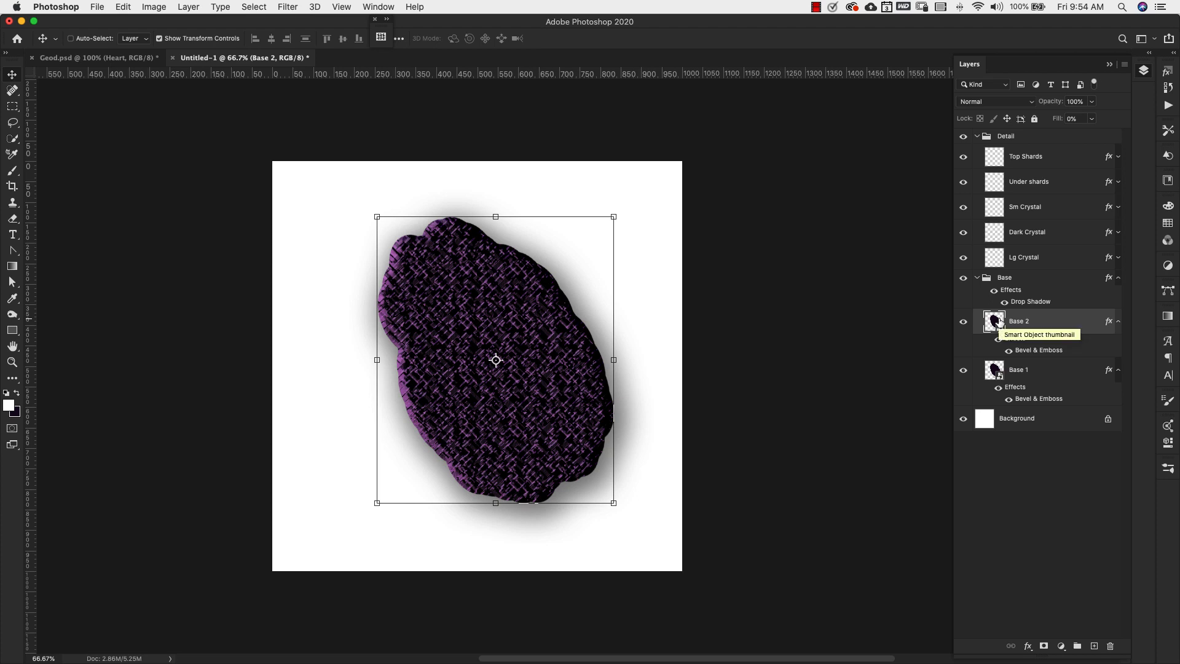
left_click(995, 322, "super")
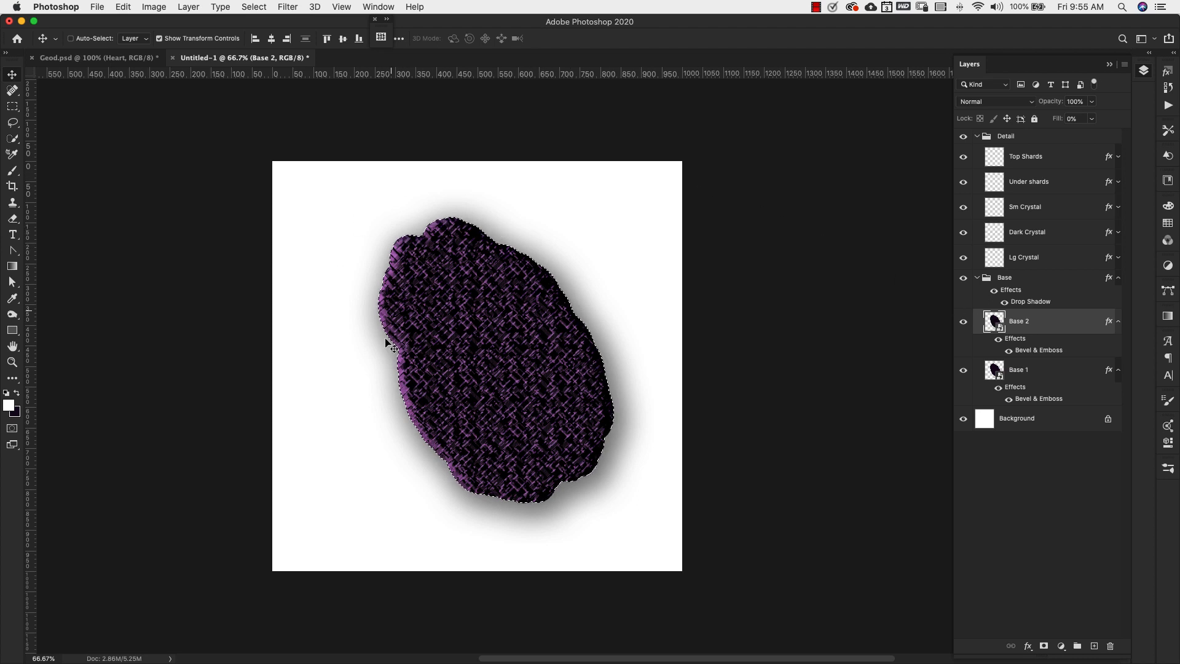
left_click(977, 277)
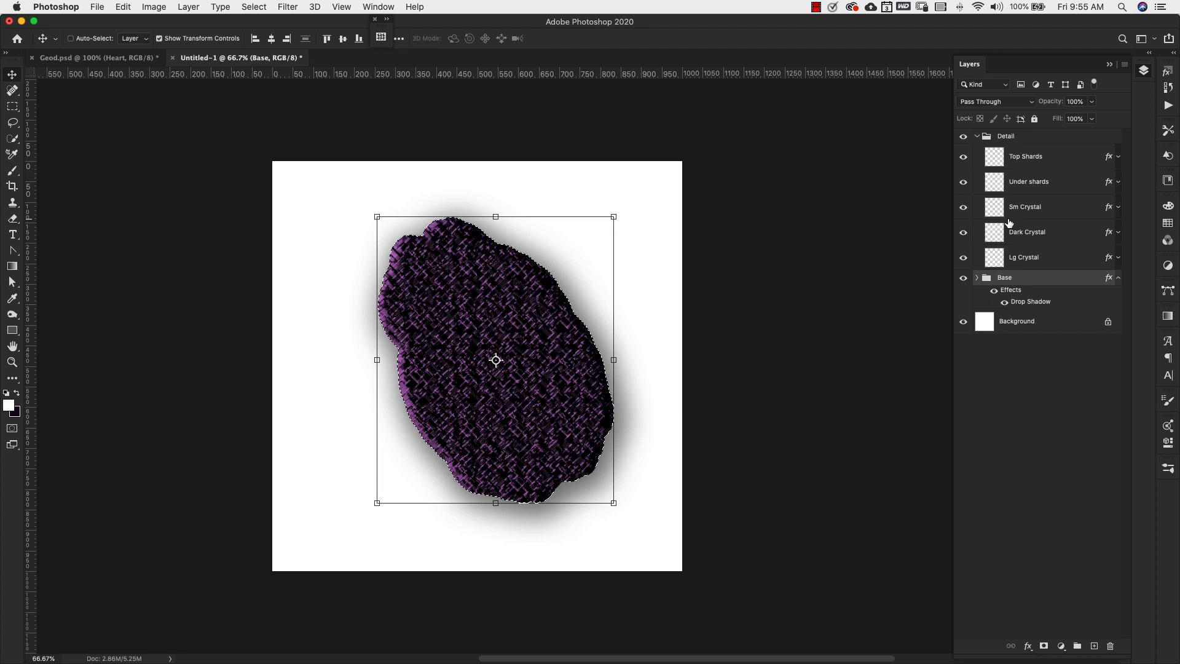
Paint scattered white crystals across the selected stone on the Lg Crystal layer with the Geode crystal brush at 20 px
left_click(1067, 262)
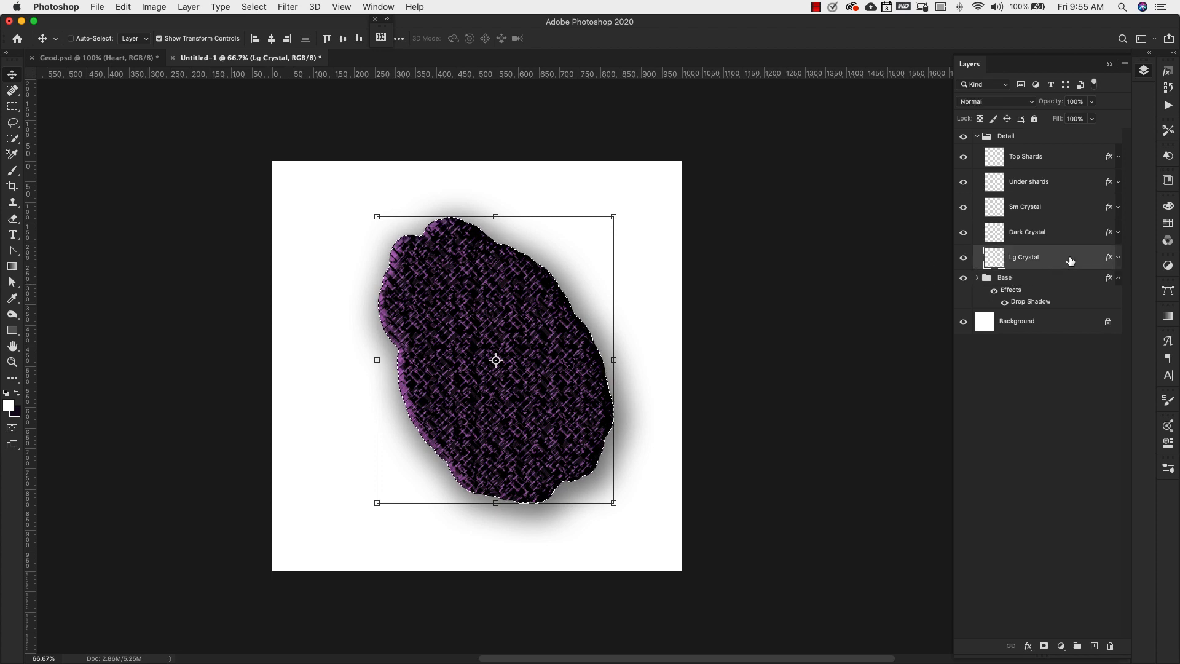
left_click(1168, 470)
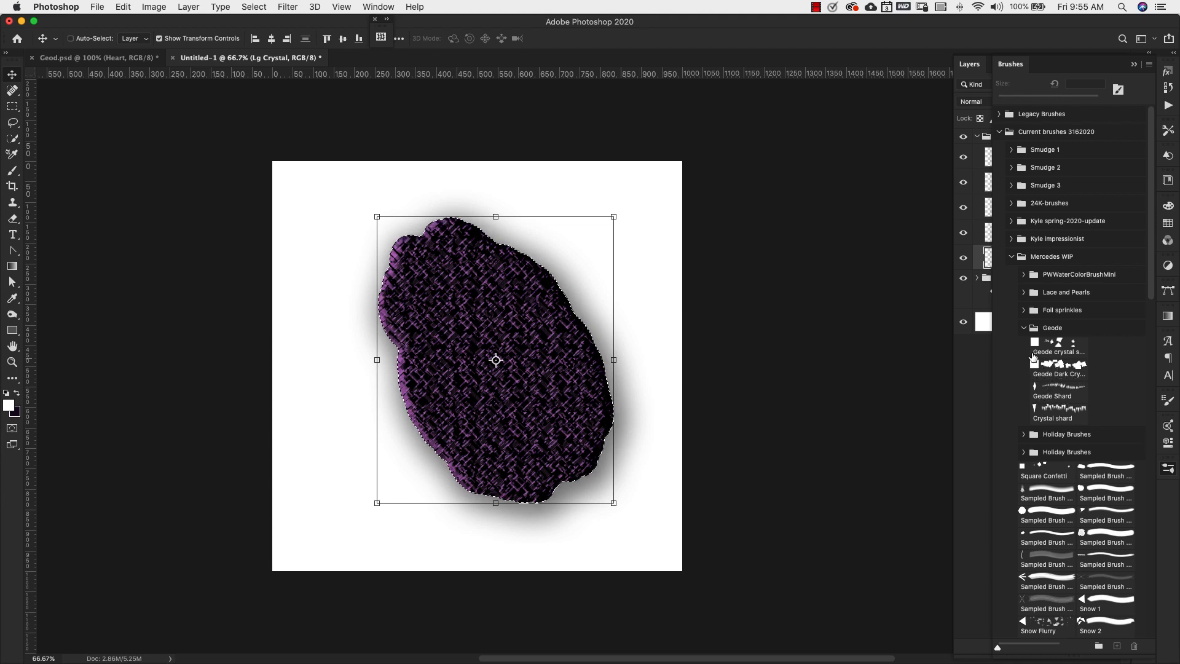
left_click(1065, 418)
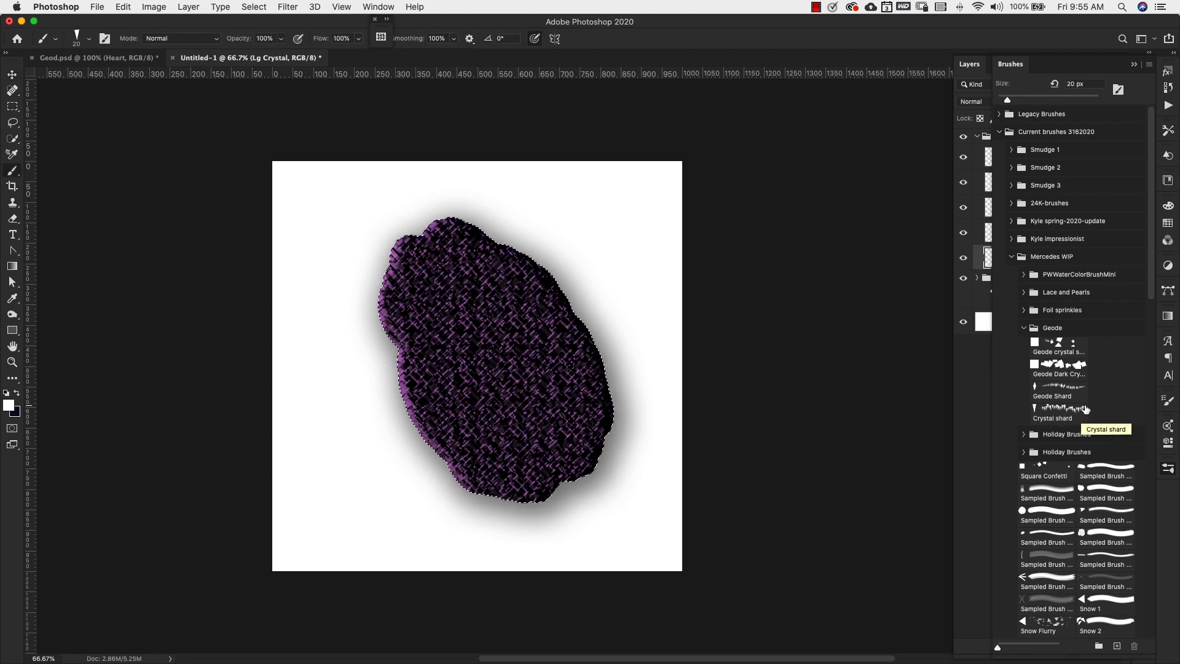
key("v")
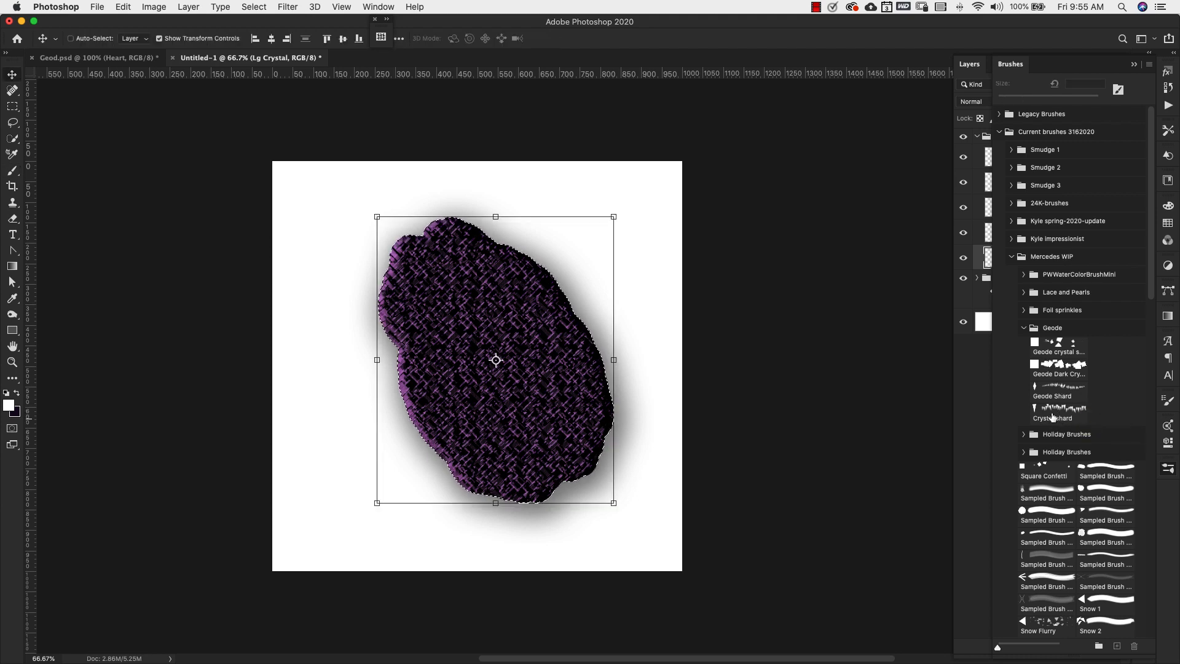
left_click(1046, 349)
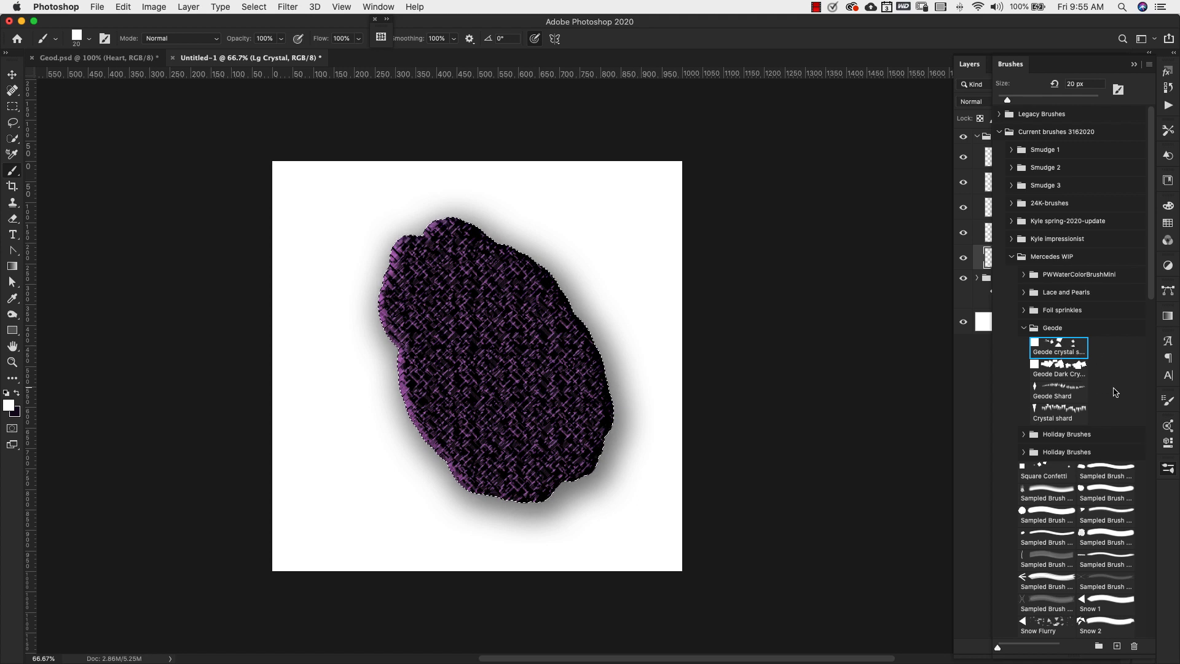
left_click(972, 405)
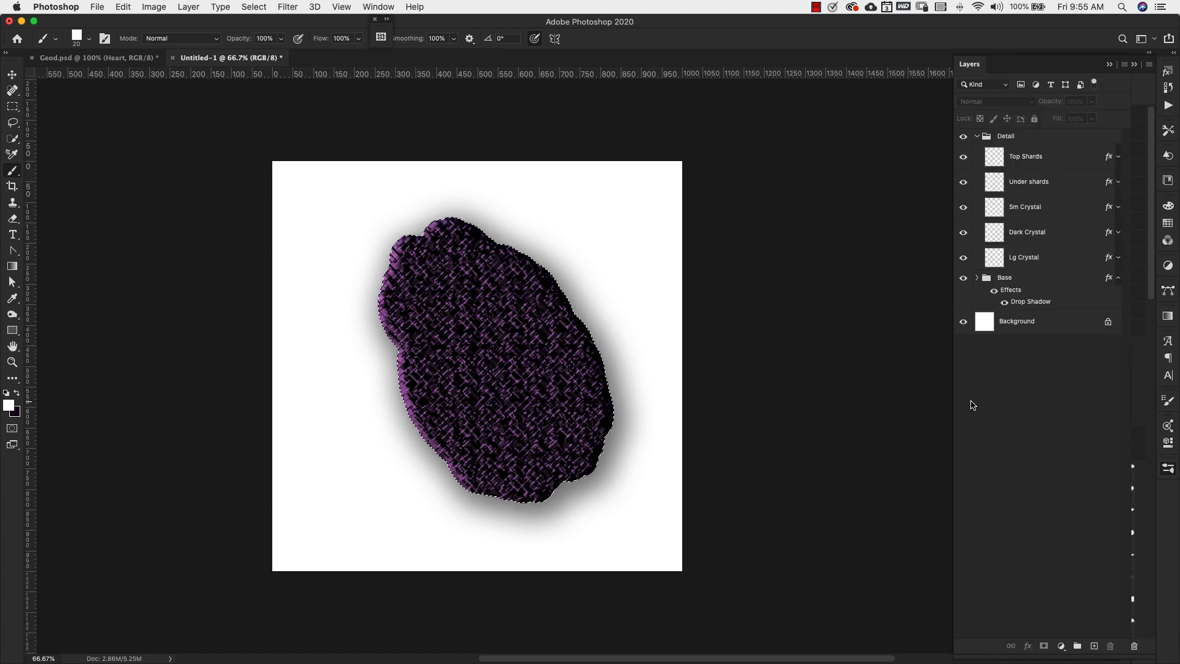
left_click(1021, 264)
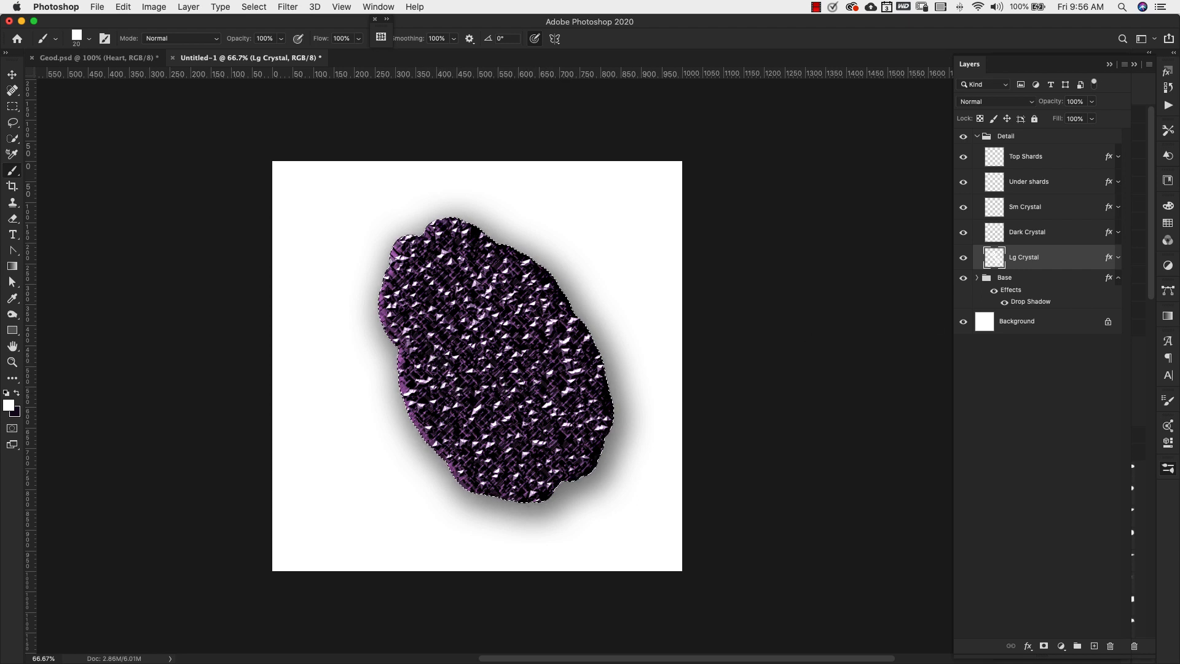
Paint smaller crystals across the stone on the Sm Crystal layer with the brush at 10 px
left_click(1057, 215)
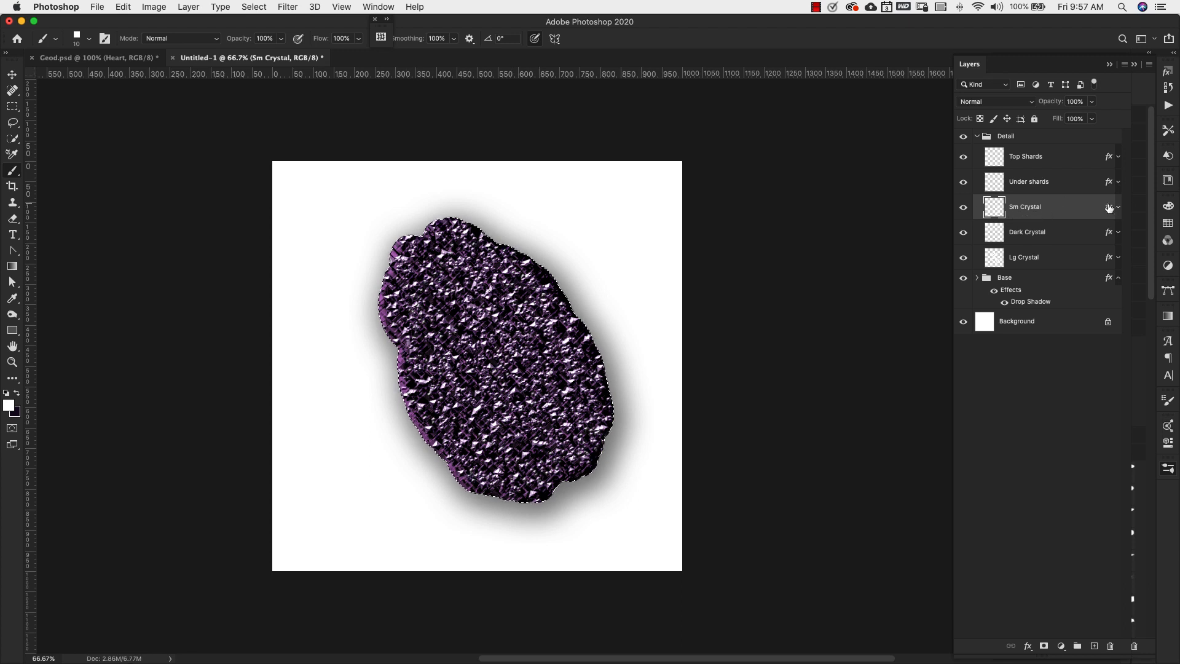
Paint shards around the stone's rim on the Under shards layer with the Geode Shard brush, enlarged to 50 px
left_click(1065, 182)
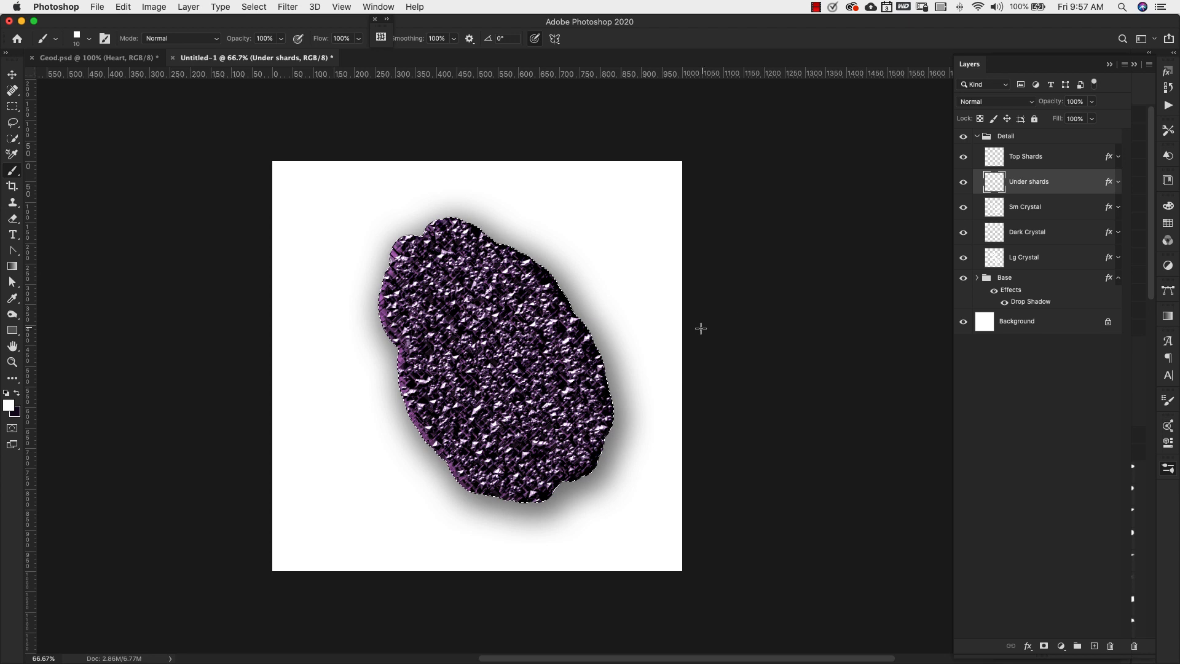
left_click(1168, 468)
left_click(1168, 474)
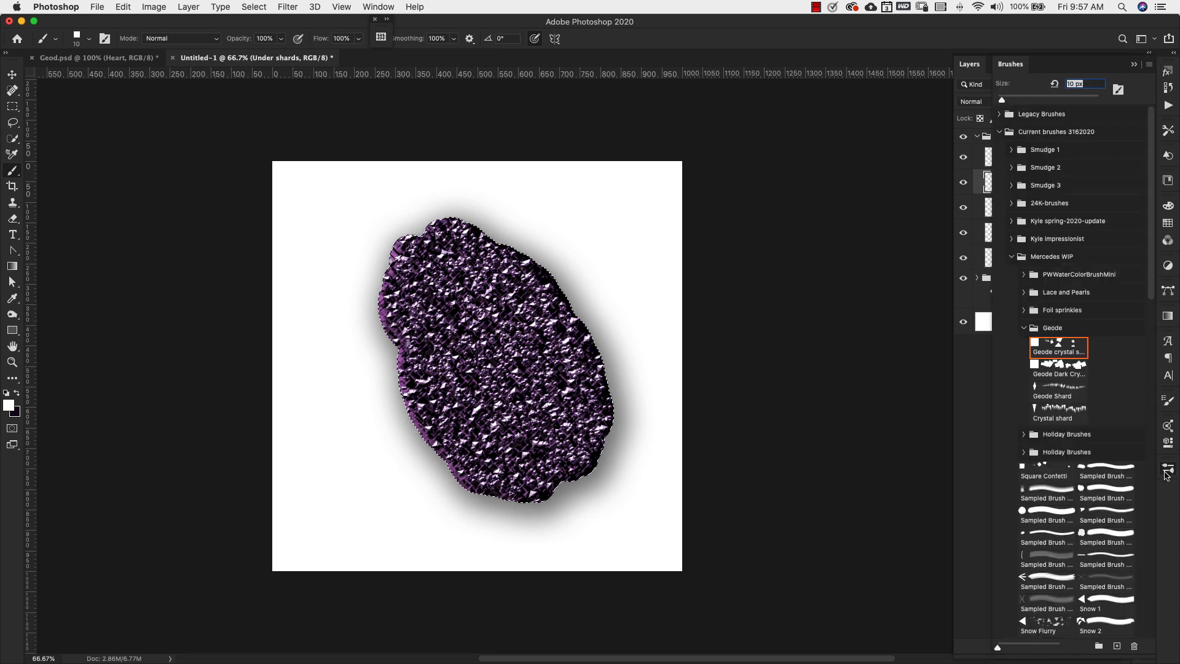
left_click(1056, 394)
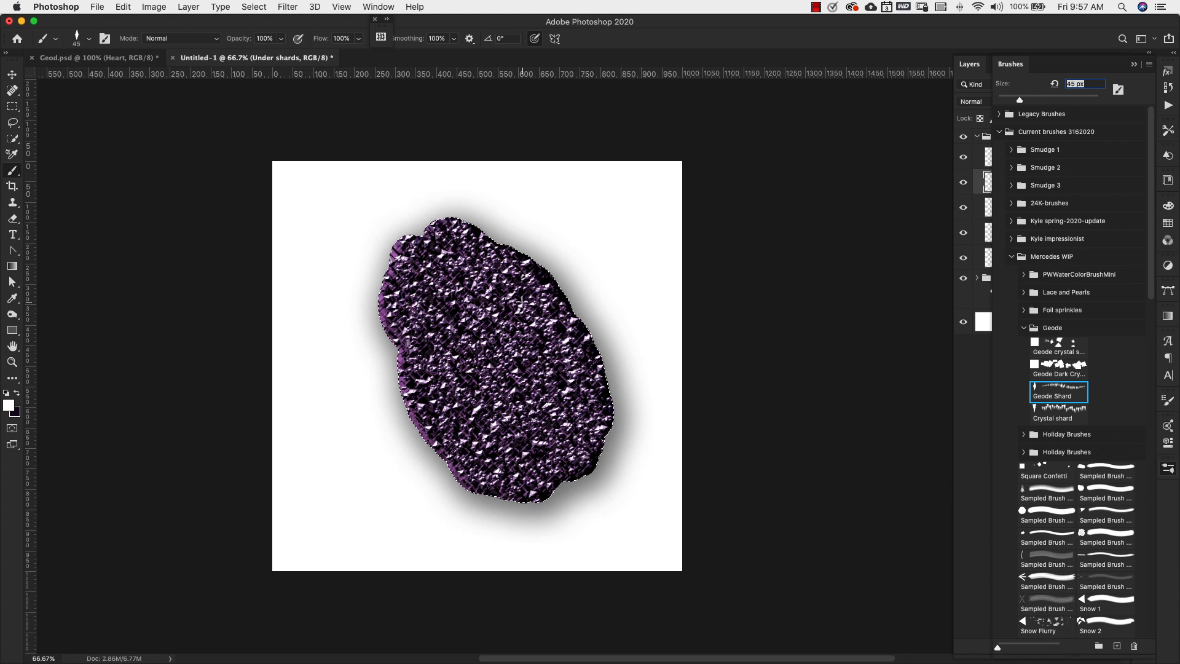
key("bracketright")
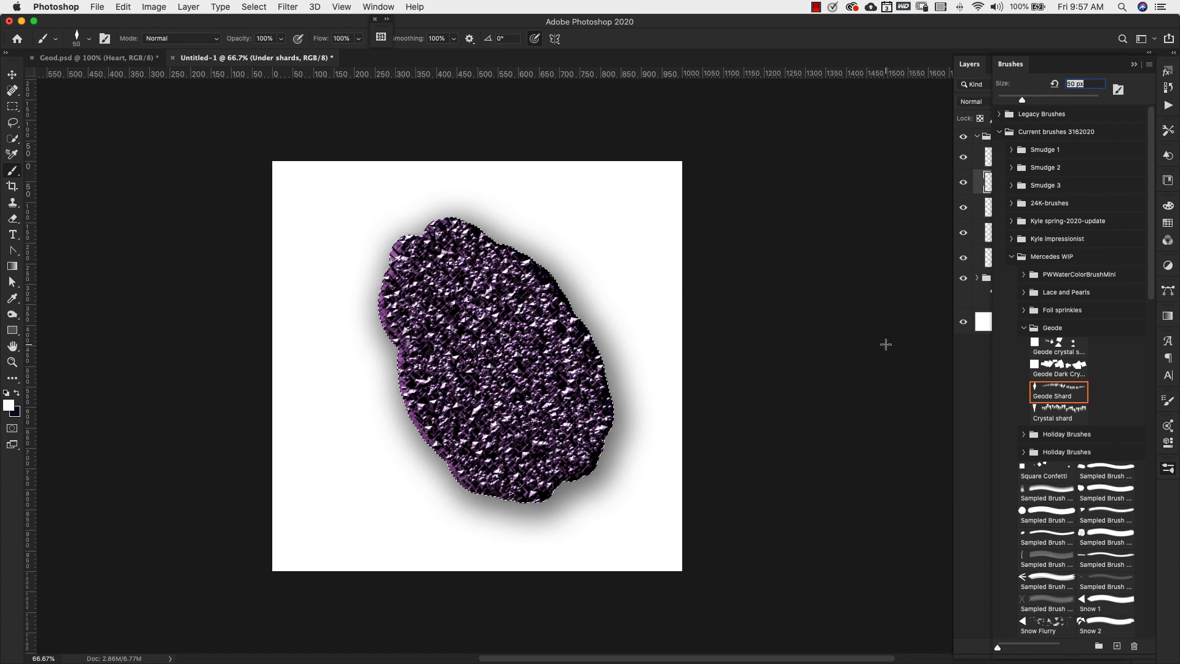
left_click(960, 403)
left_click(1028, 188)
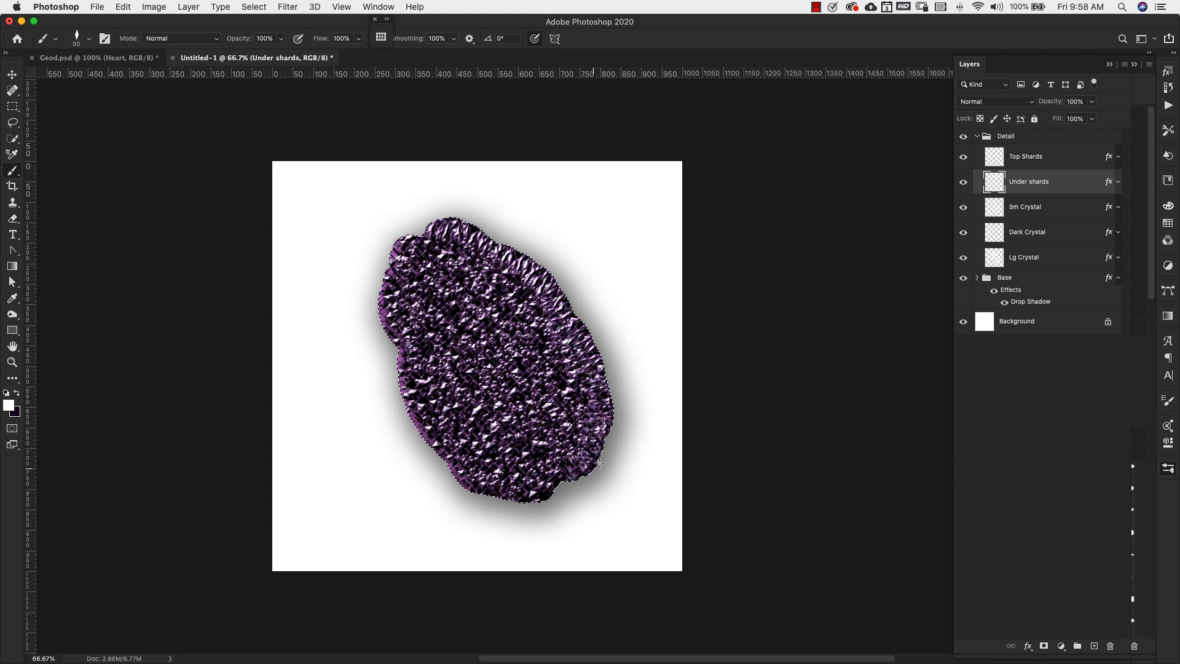
left_click_drag(487, 503, 400, 427)
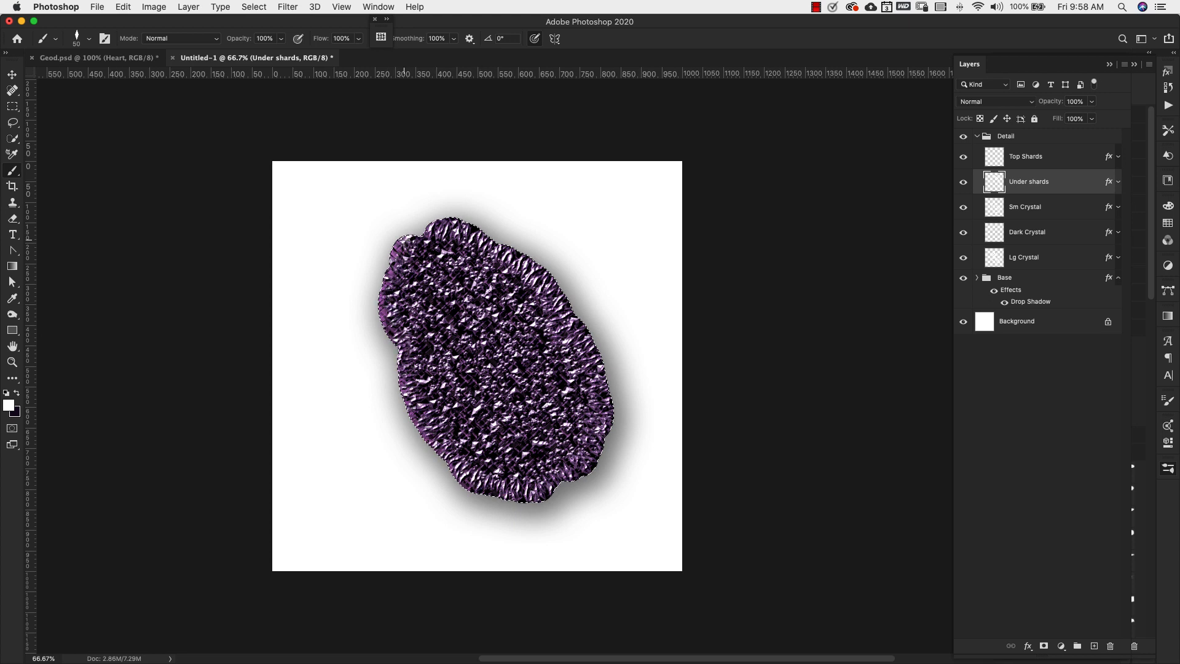
left_click_drag(382, 342, 410, 276)
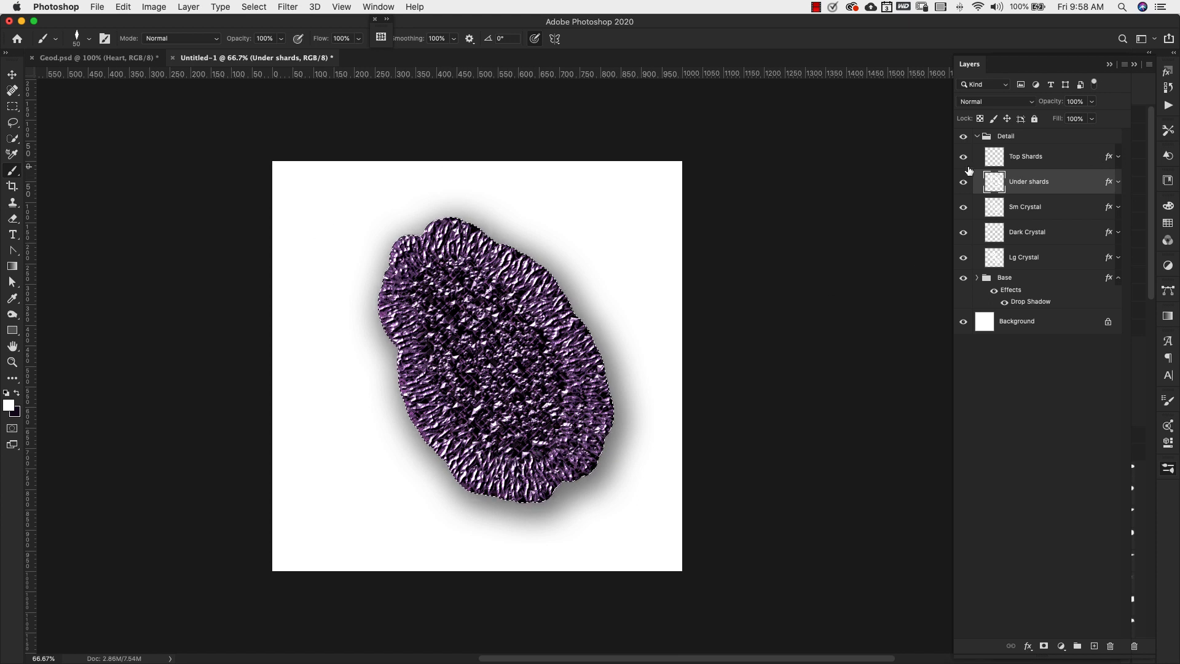
Paint lighter shards around the stone's outer rim on the Top Shards layer with the Geode Shard brush at 60 px
left_click(1059, 160)
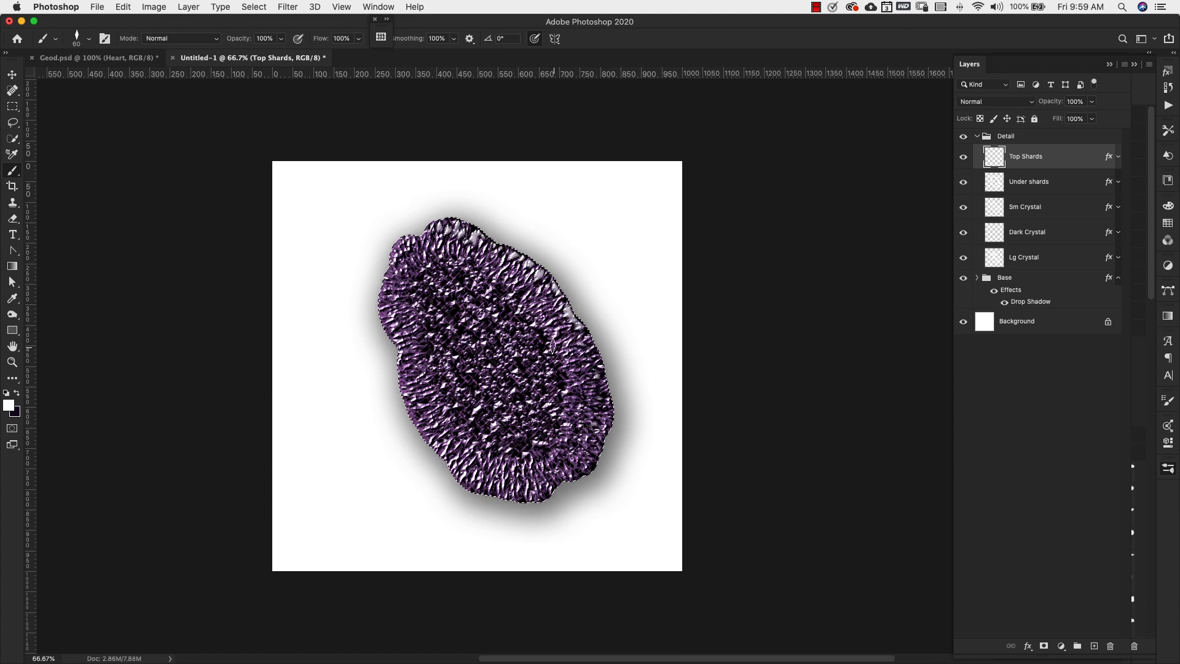
left_click_drag(579, 490, 495, 487)
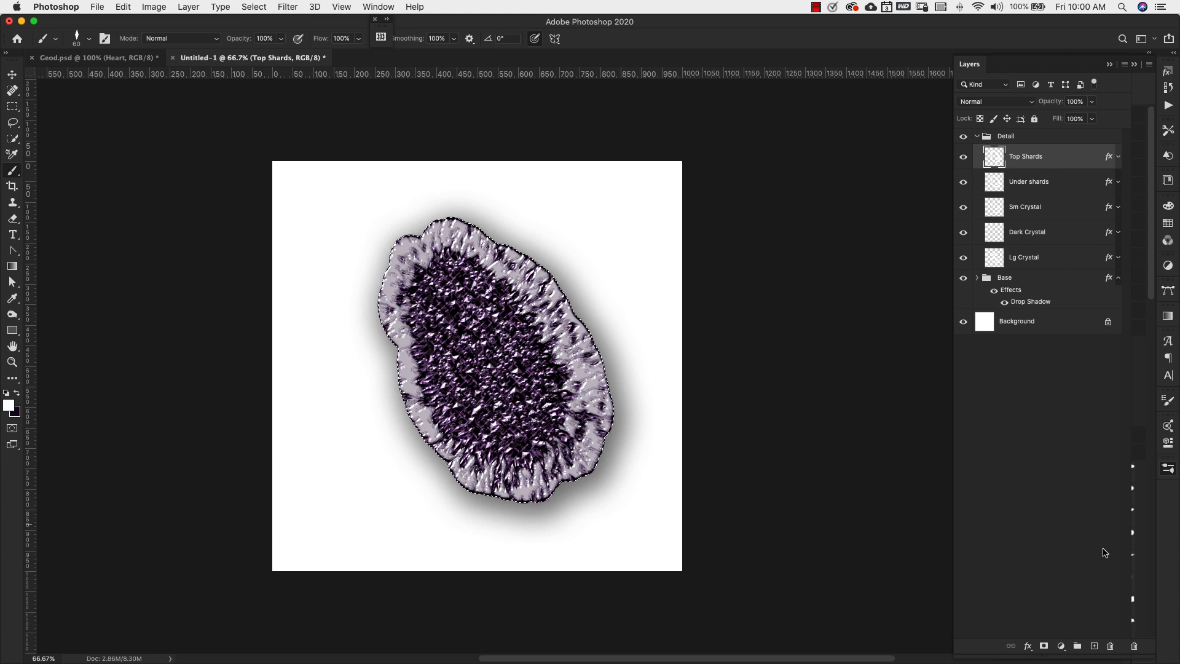
Add a new layer above Top Shards and copy the Top Shards layer style onto it
left_click(1094, 646)
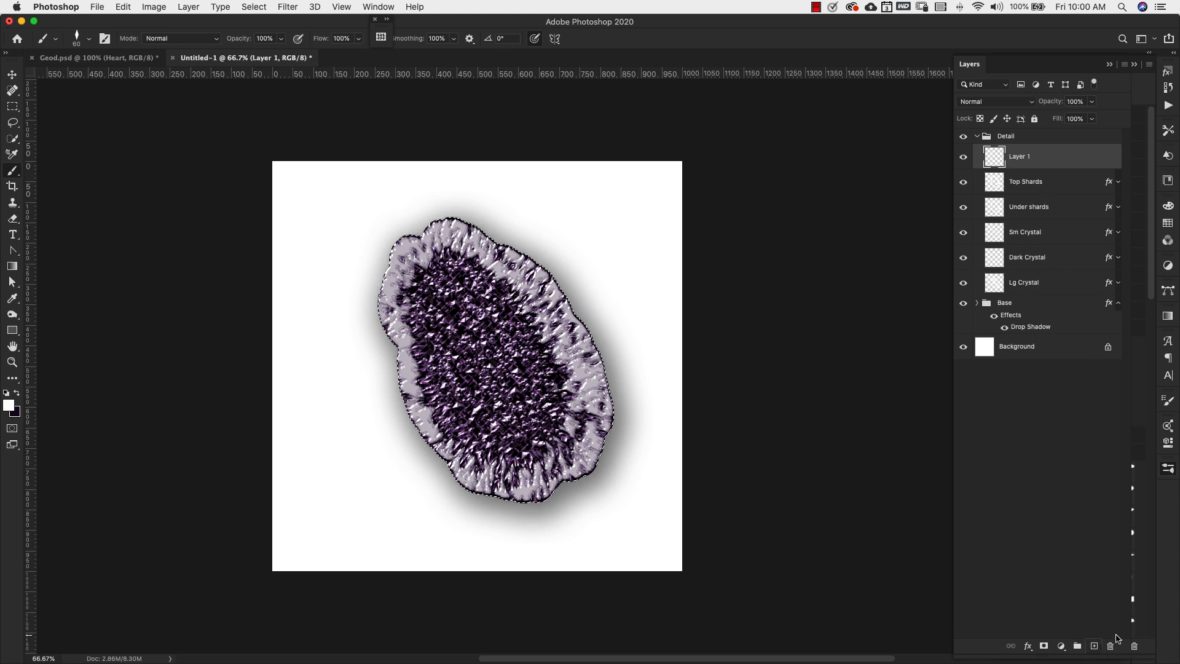
left_click(1118, 181)
right_click(1022, 201)
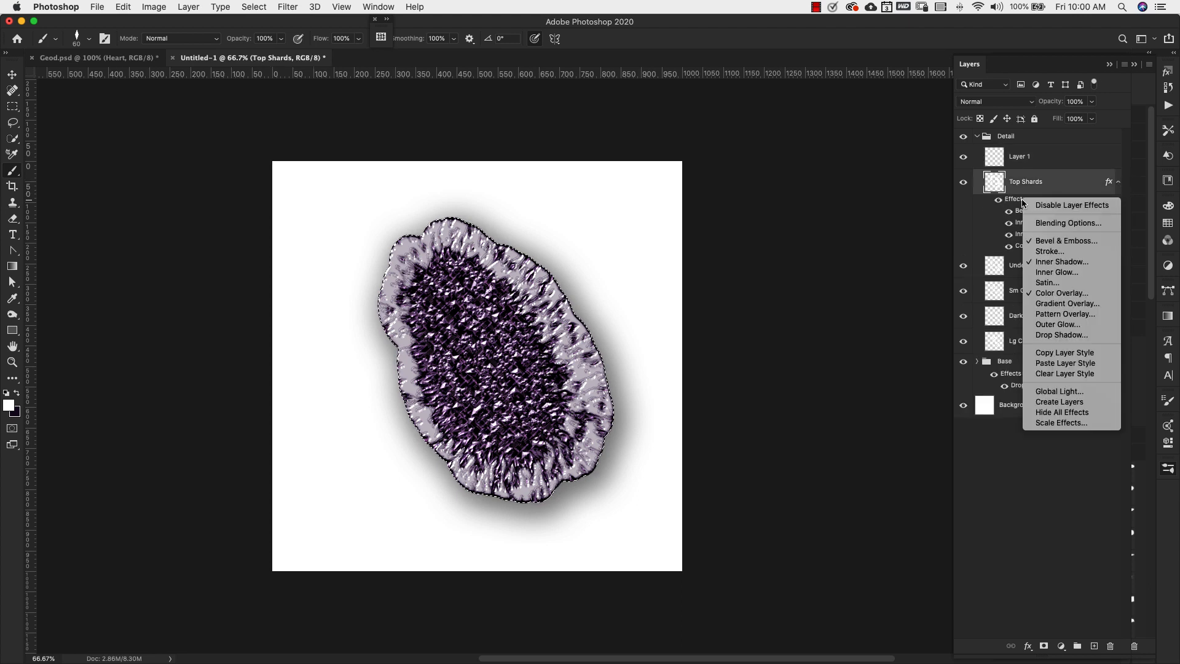
left_click(1048, 352)
left_click(1024, 155)
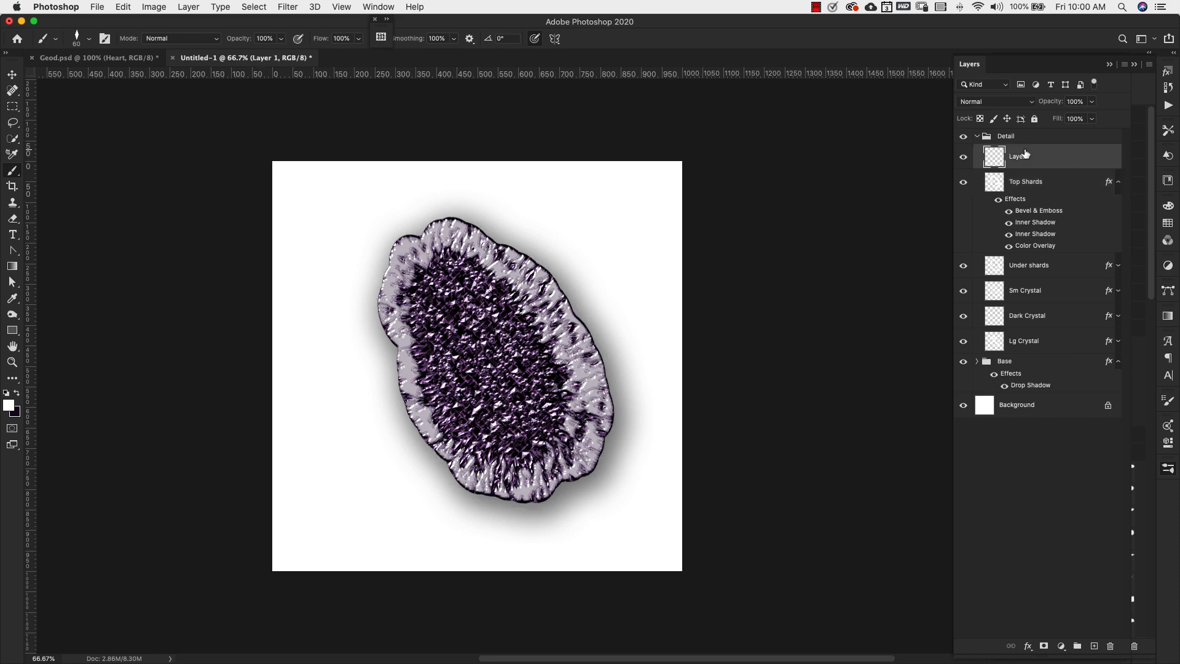
right_click(1065, 158)
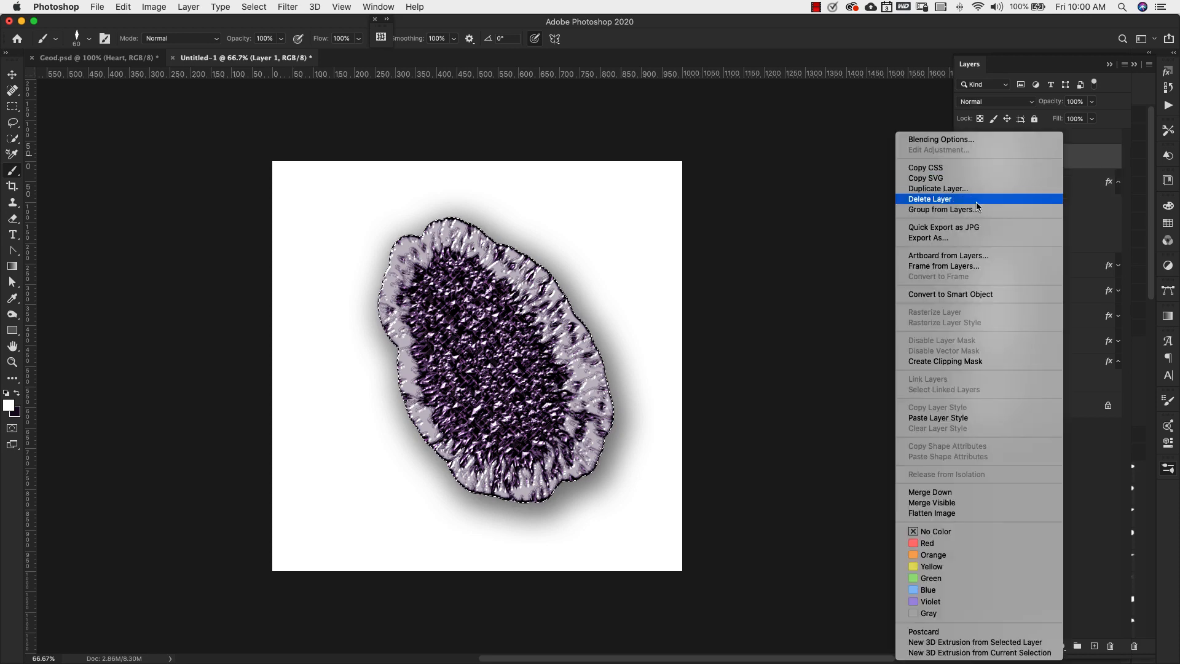
left_click(949, 424)
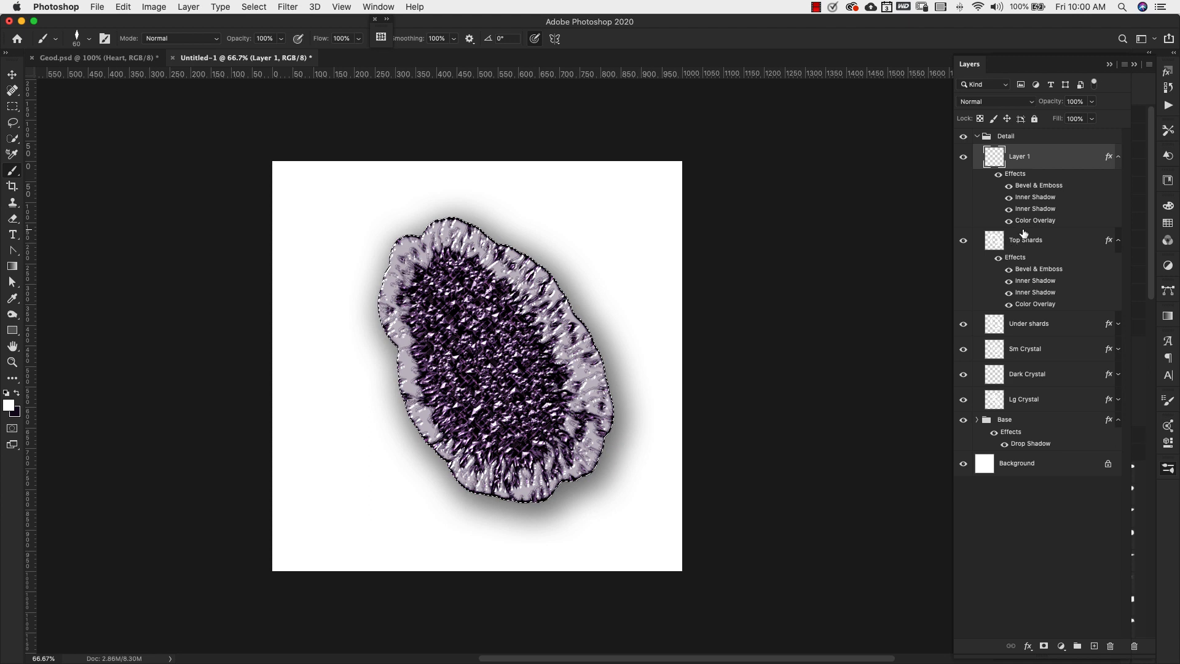
left_click(1119, 240)
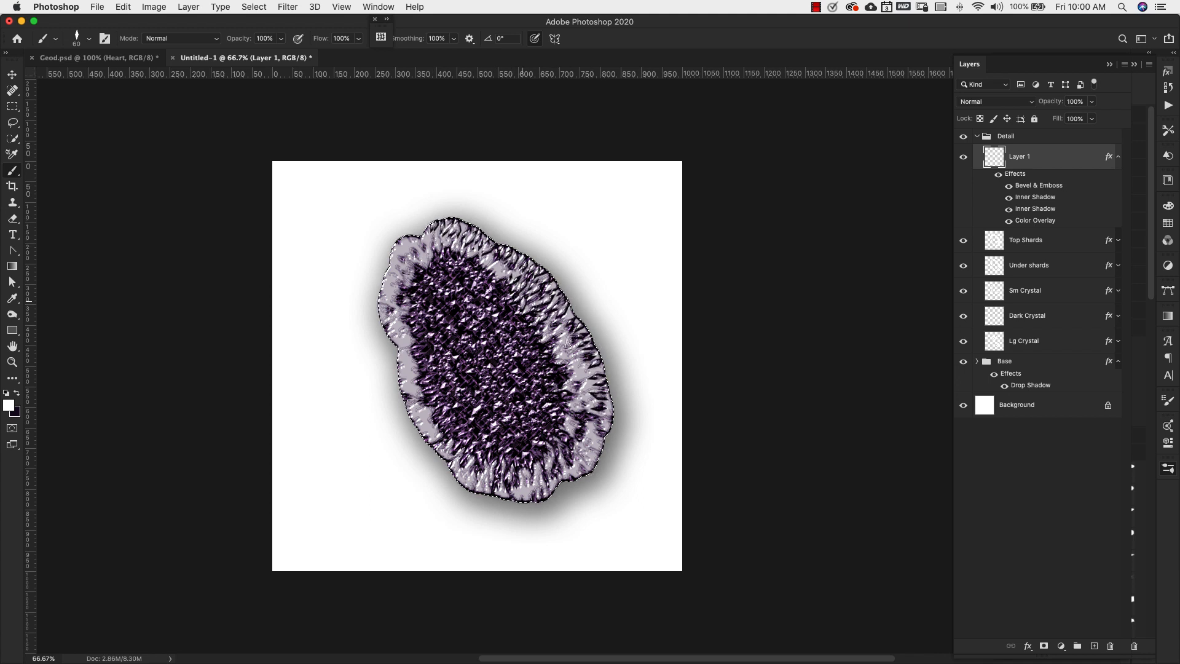
Paint another ring of overlapping shards around the stone's rim on Layer 1 with the Geode Shard brush
mouse_move(561, 505)
left_mouse_down()
mouse_move(599, 405)
mouse_move(490, 517)
left_mouse_up()
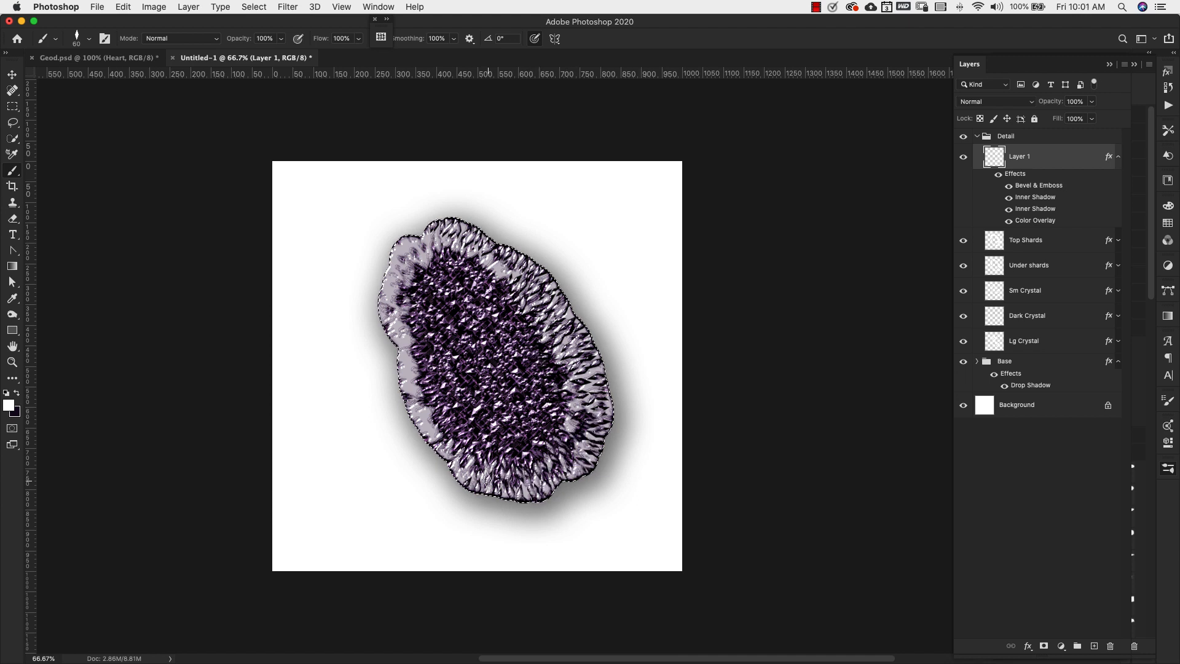
left_click_drag(432, 228, 391, 332)
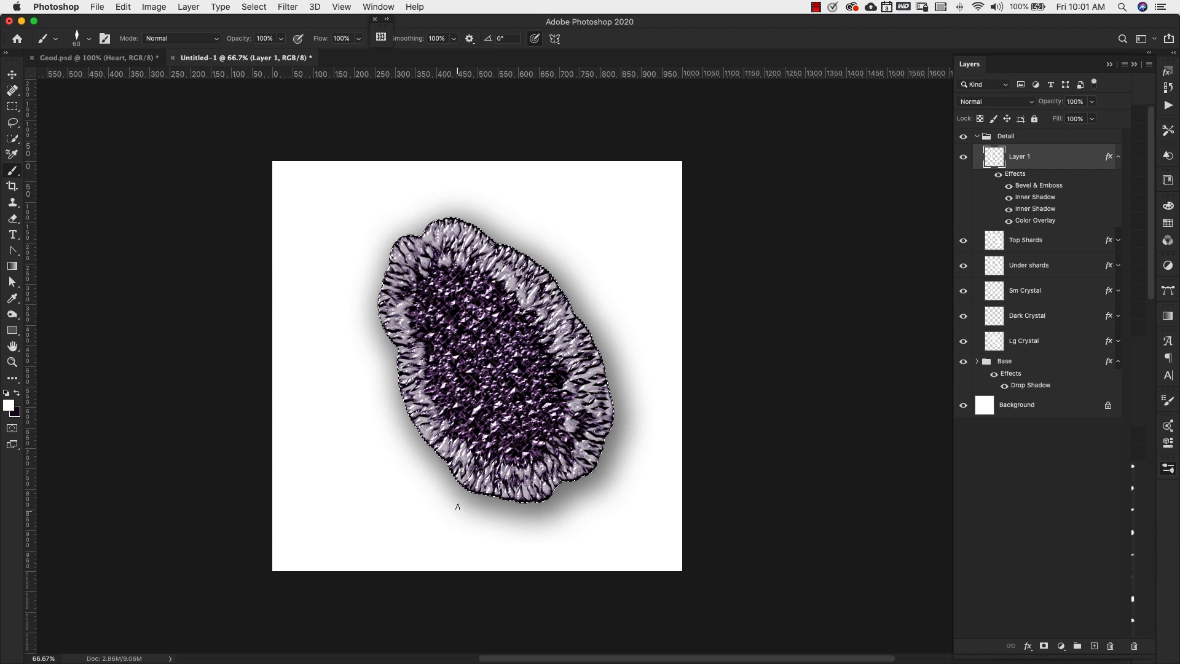
Target the Dark Crystal layer and choose the Geode Dark Crystal brush from the Geode brush set
scroll(505, 445, "down", 3)
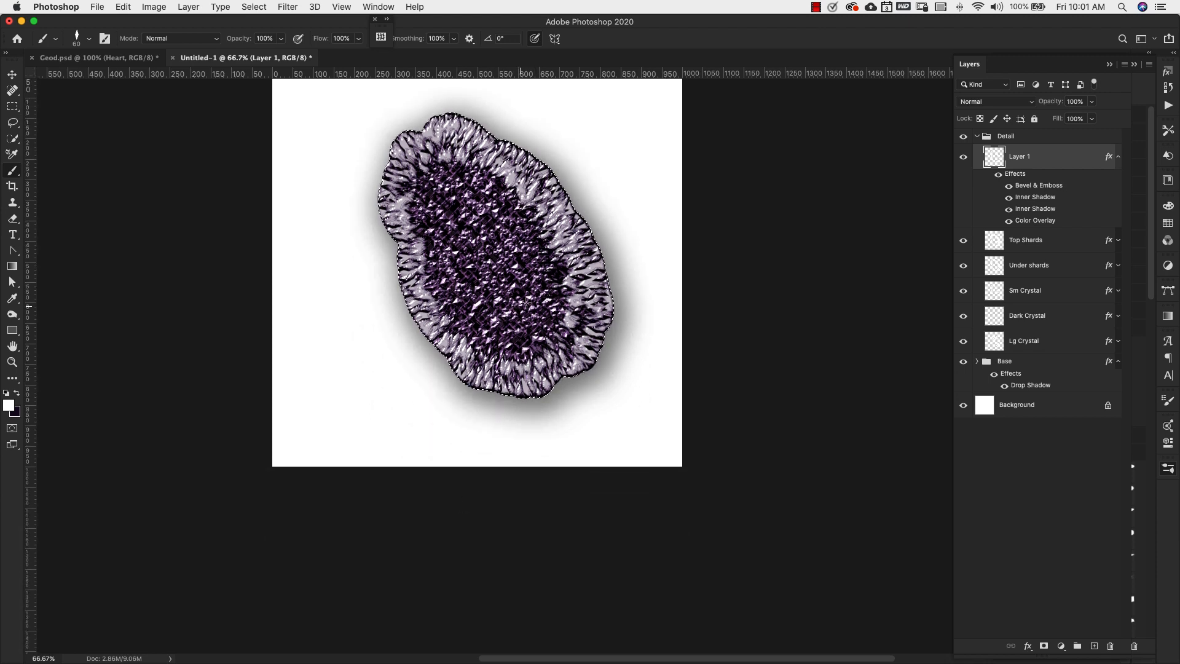
left_click(1021, 259)
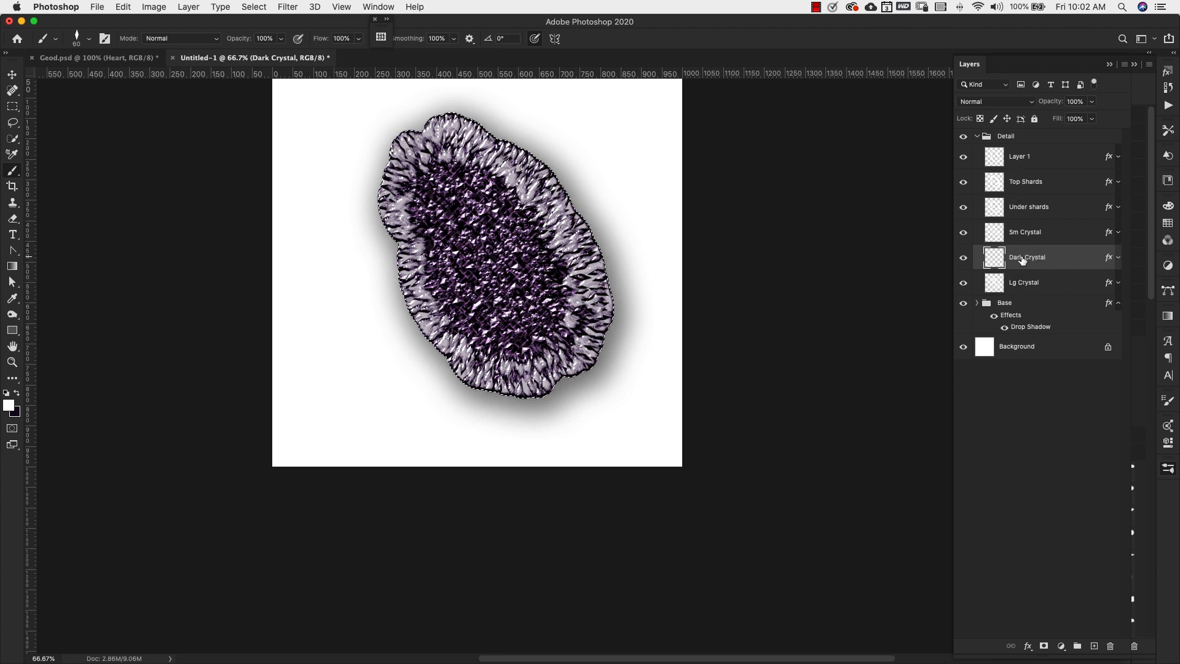
left_click(1169, 470)
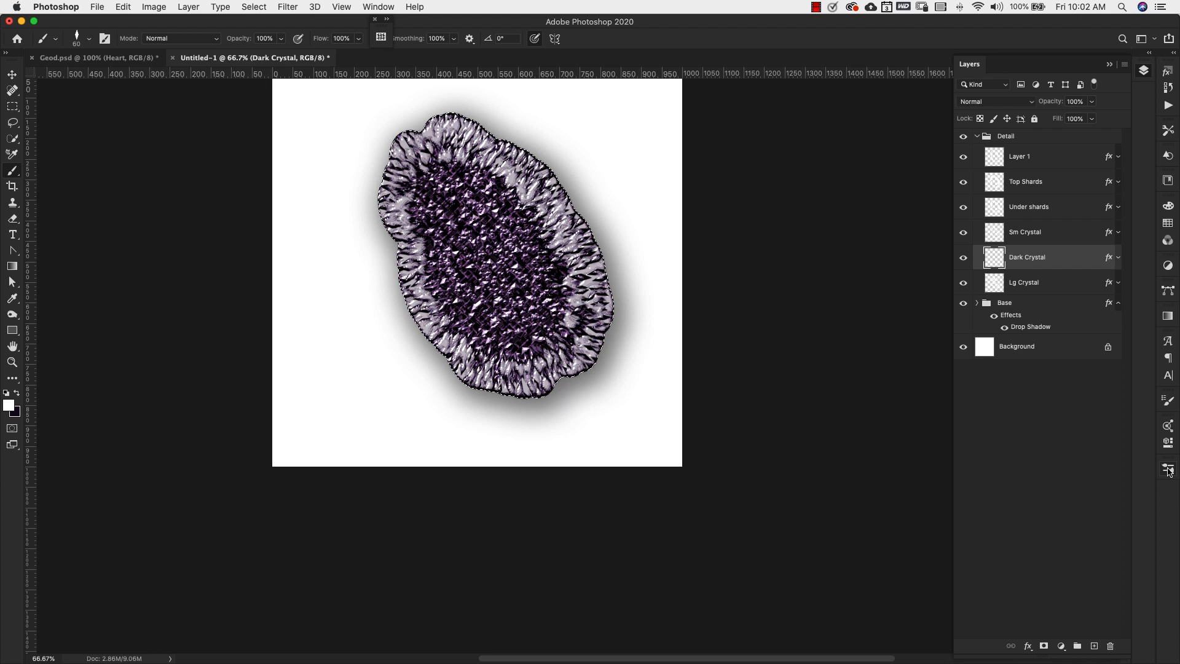
left_click(1168, 470)
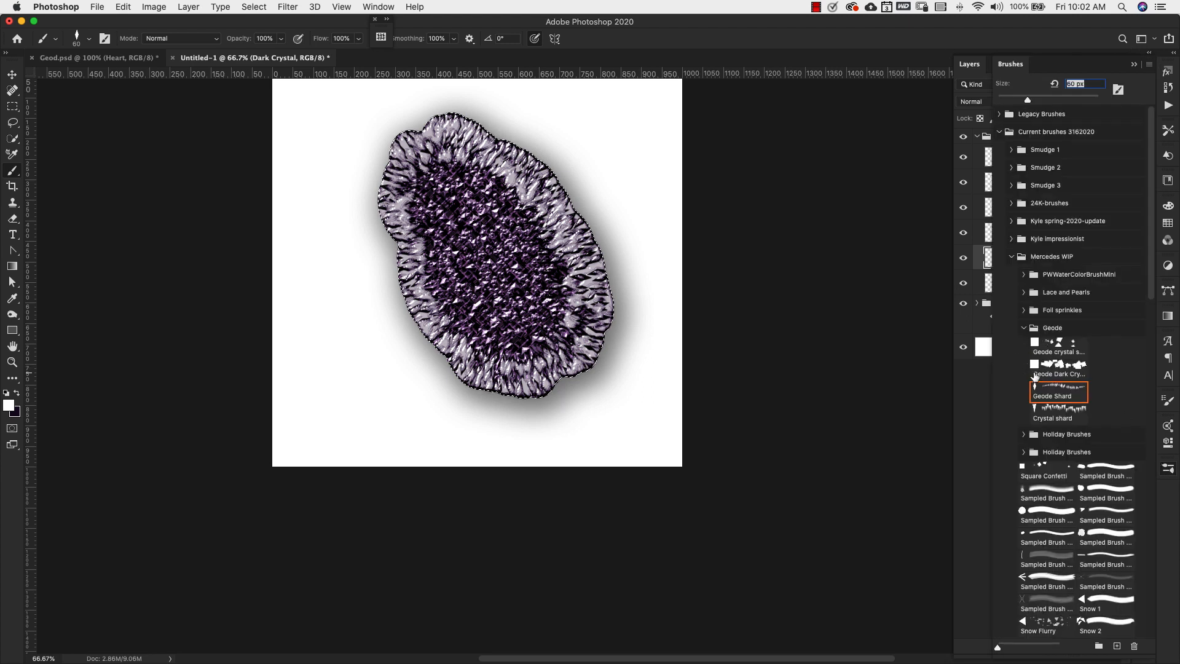
left_click(1066, 374)
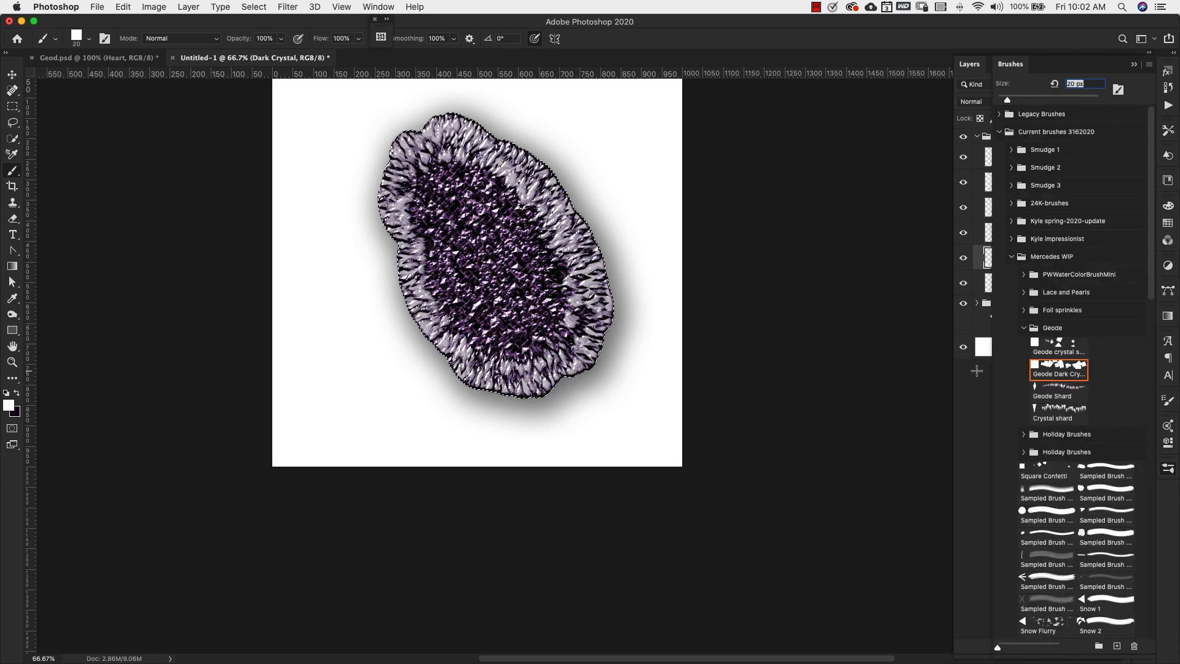
left_click(974, 470)
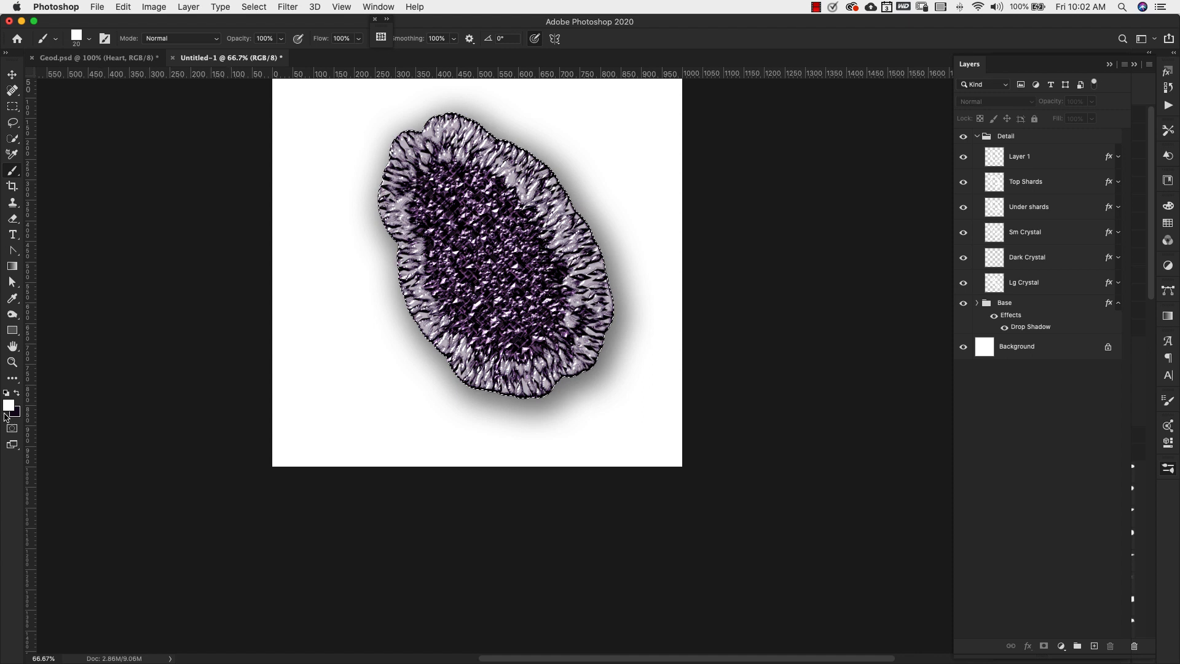
Make dark purple 140319 the foreground color and paint dark crystals down the stone's middle on the Dark Crystal layer at 40 px
key("x")
left_click(9, 406)
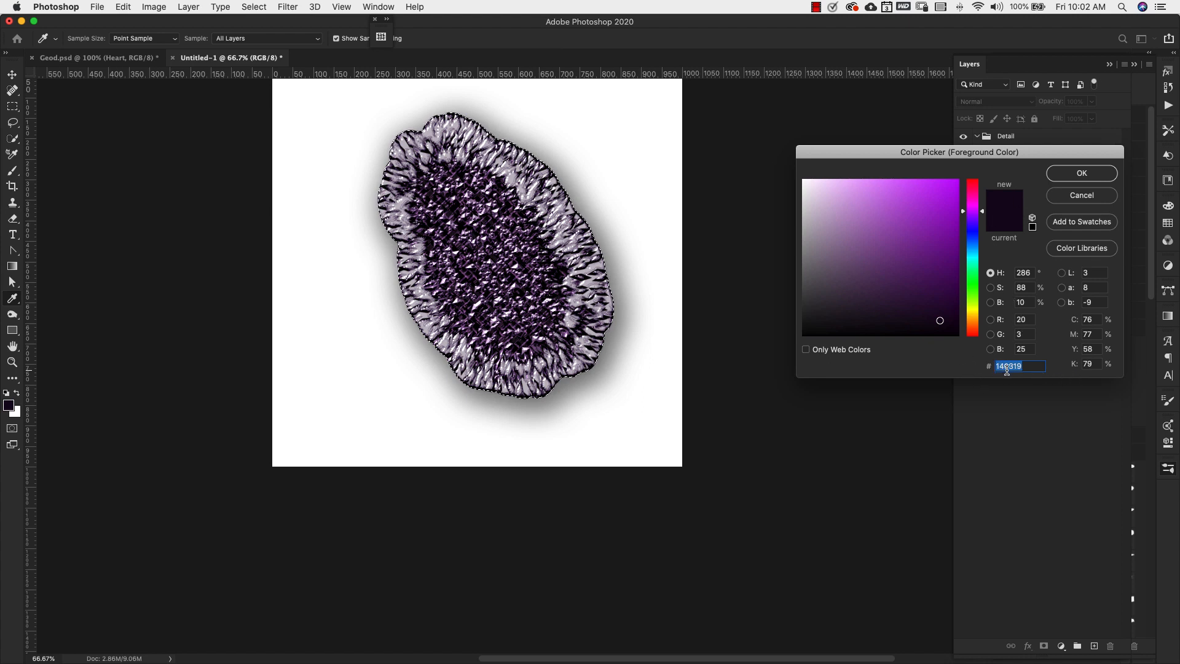
left_click(1064, 178)
key("b")
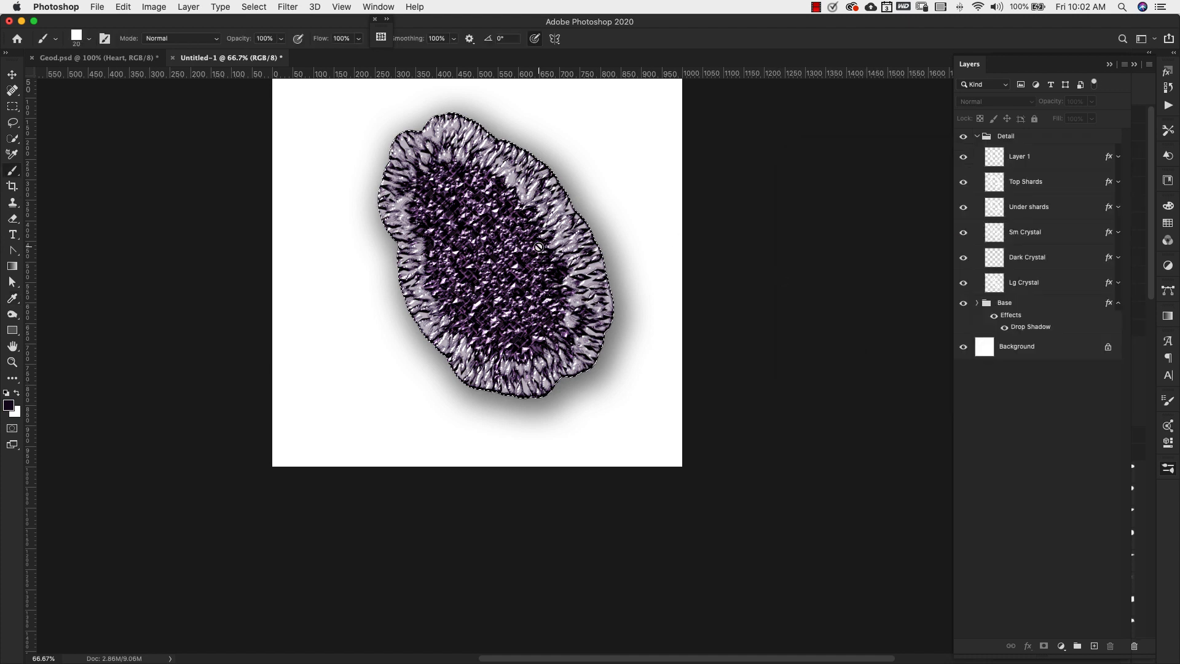
left_click(1039, 261)
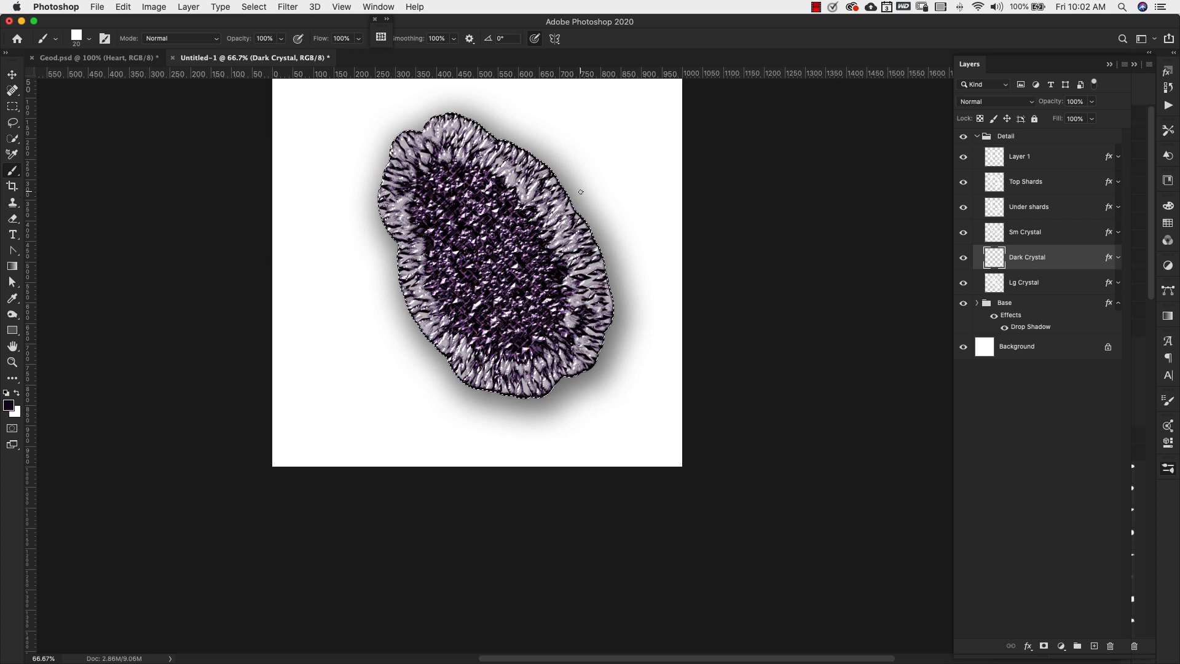
key("super+z")
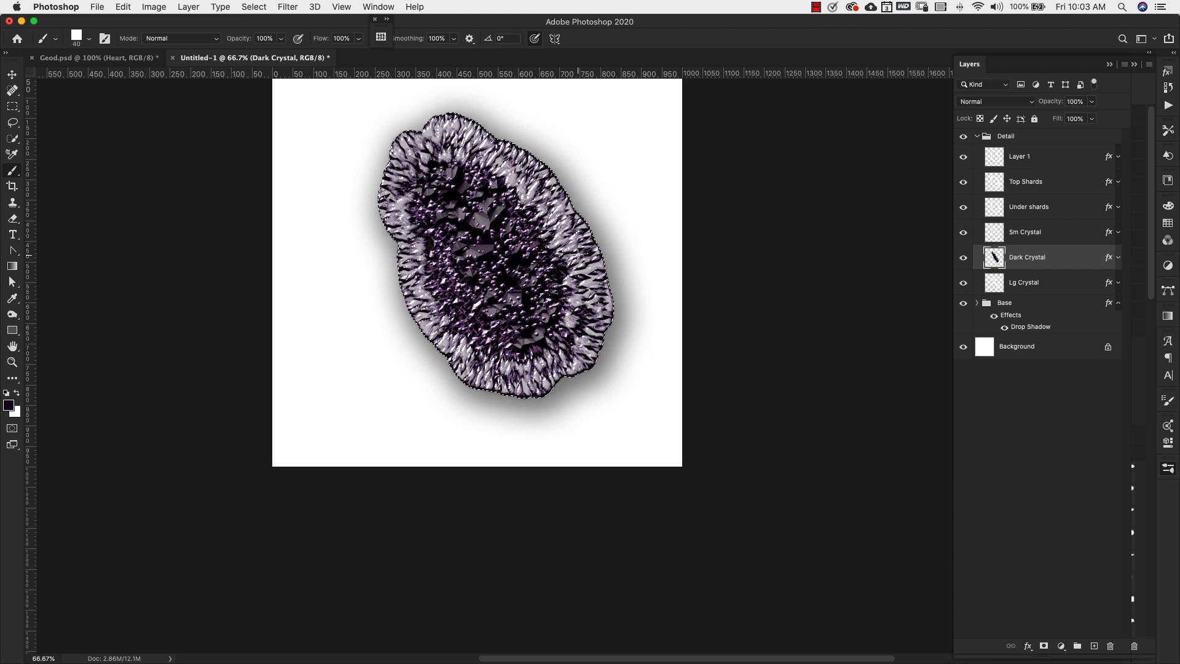
Move the Sm Crystal layer beneath the Dark Crystal layer and deselect the stone's outline
left_click_drag(1061, 239, 1057, 261)
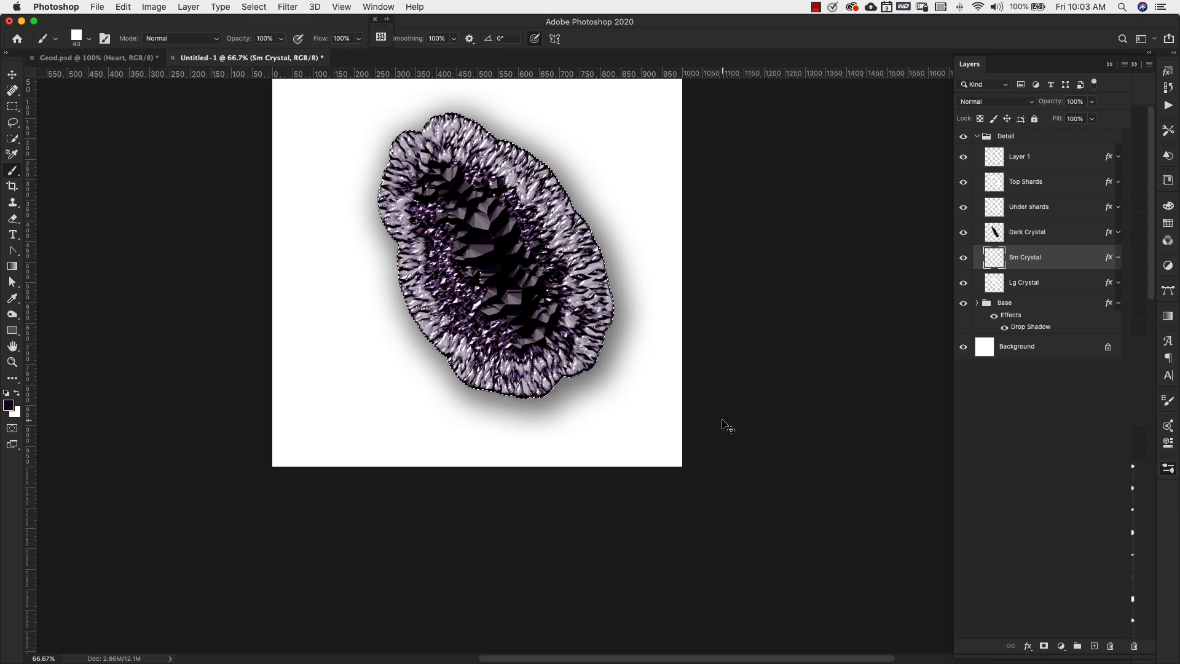
key("super+d")
scroll(484, 270, "up", 3)
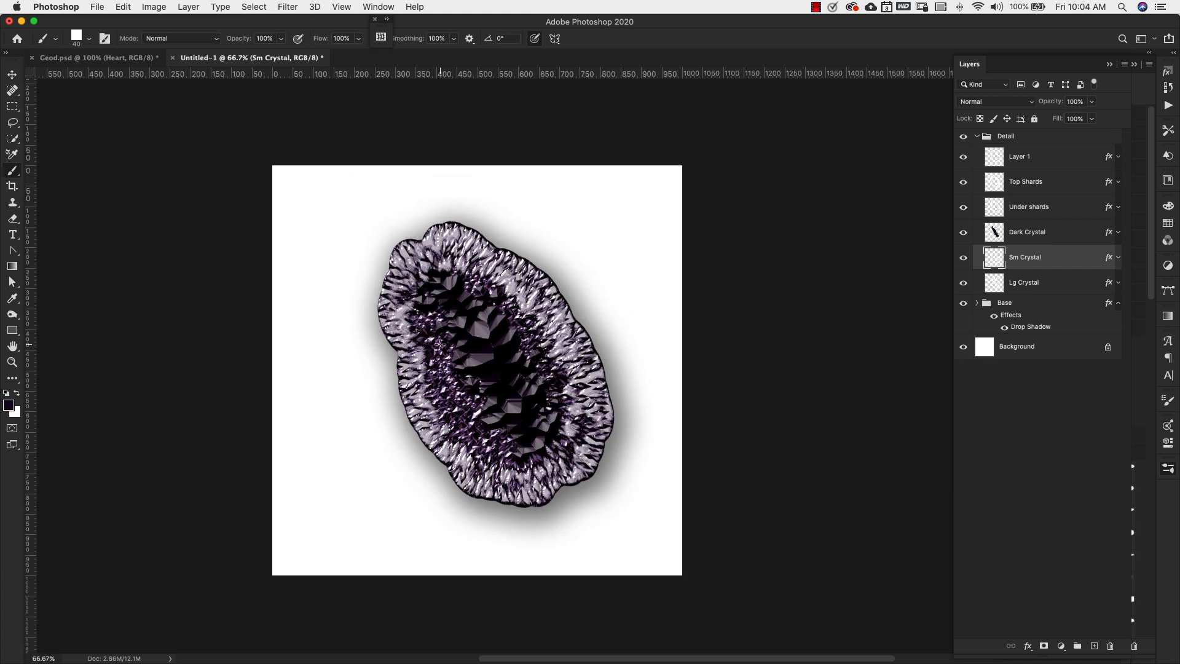